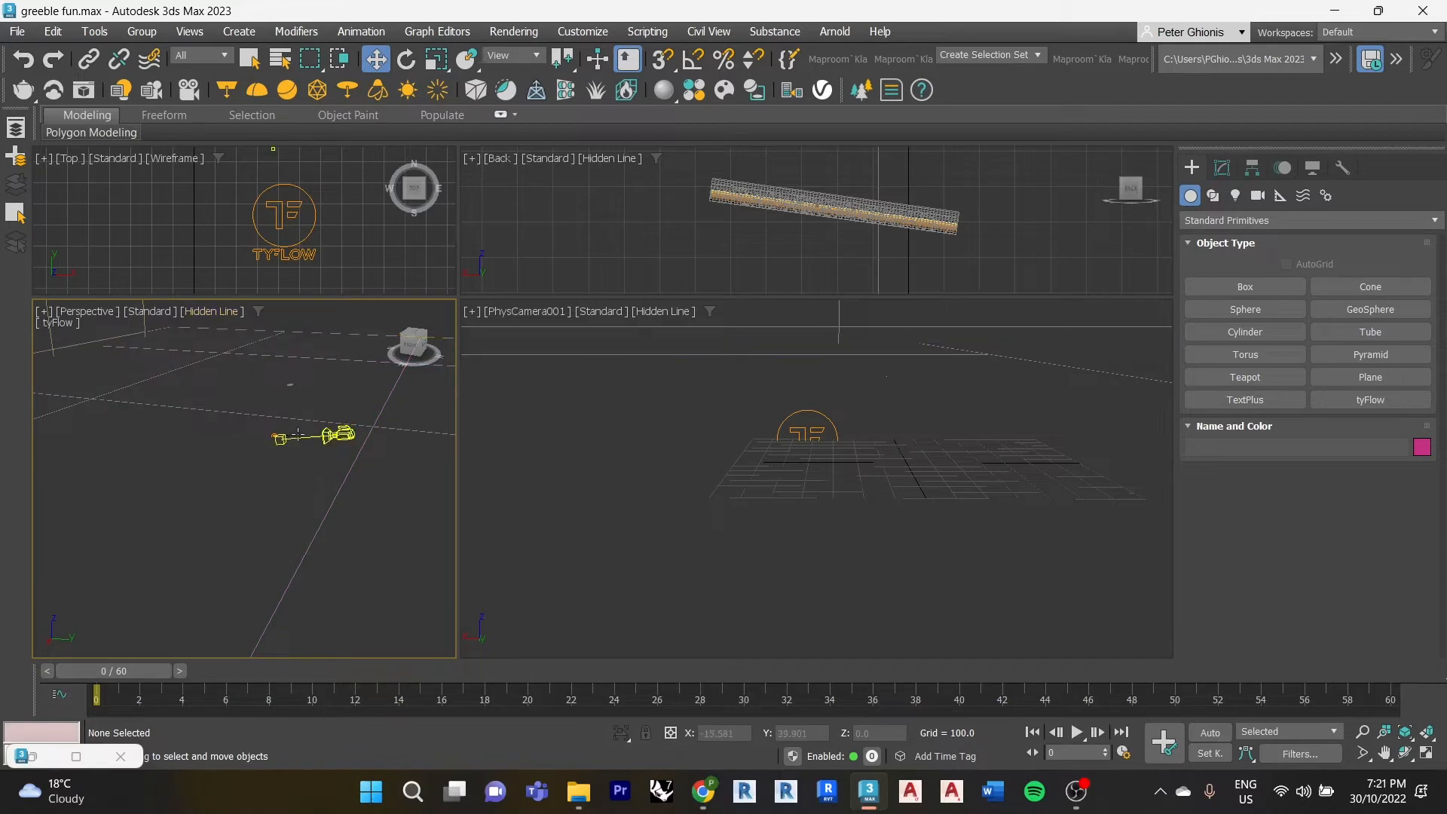
- Try placing a new tyFlow object on the ground in the Perspective view, and undo its creation
{"action": "scroll", "coordinate": [275, 430], "scroll_direction": "up", "scroll_amount": 5}
{"action": "scroll", "coordinate": [274, 430], "scroll_direction": "down", "scroll_amount": 2}
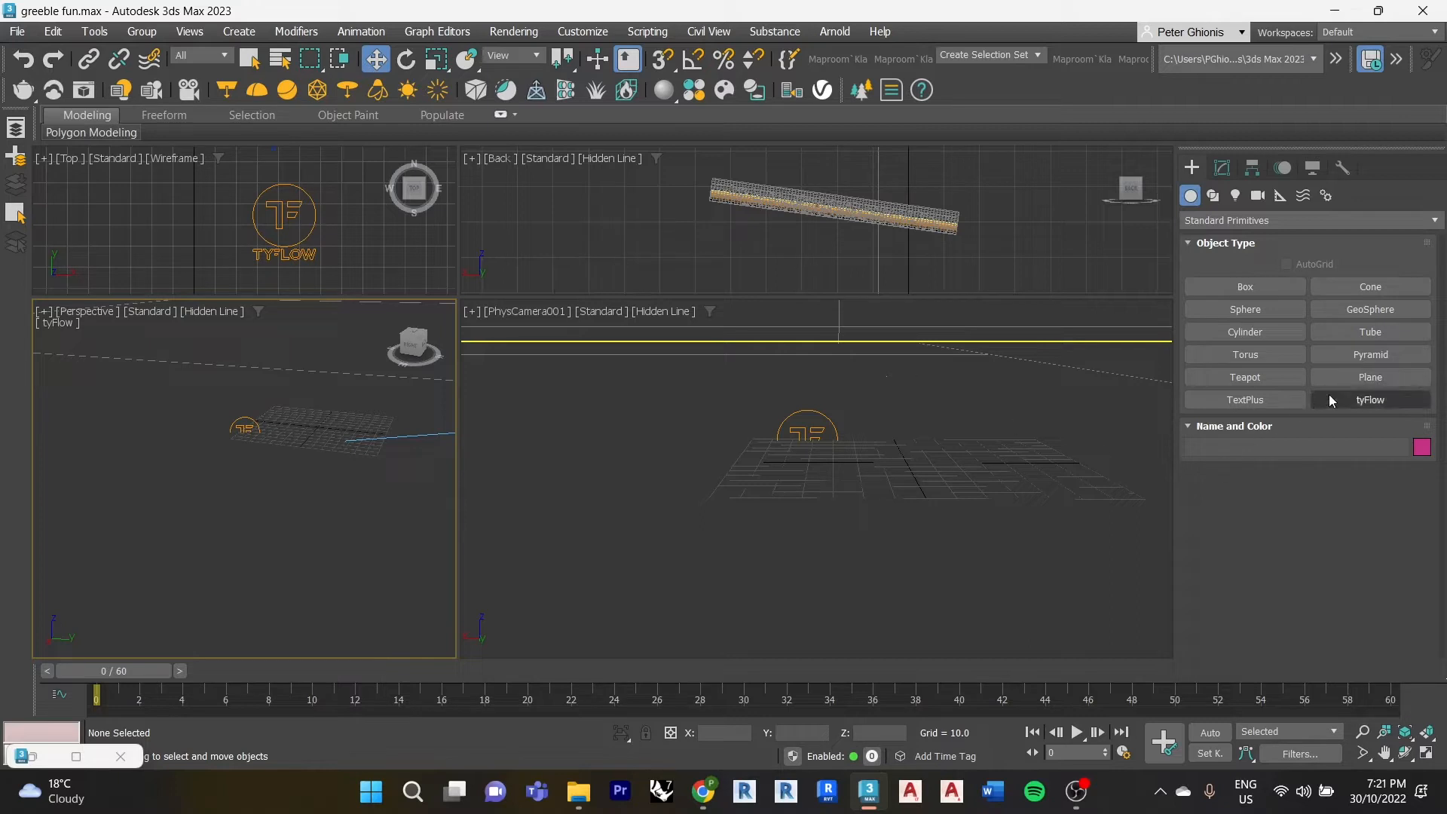
{"action": "left_click", "coordinate": [1371, 400]}
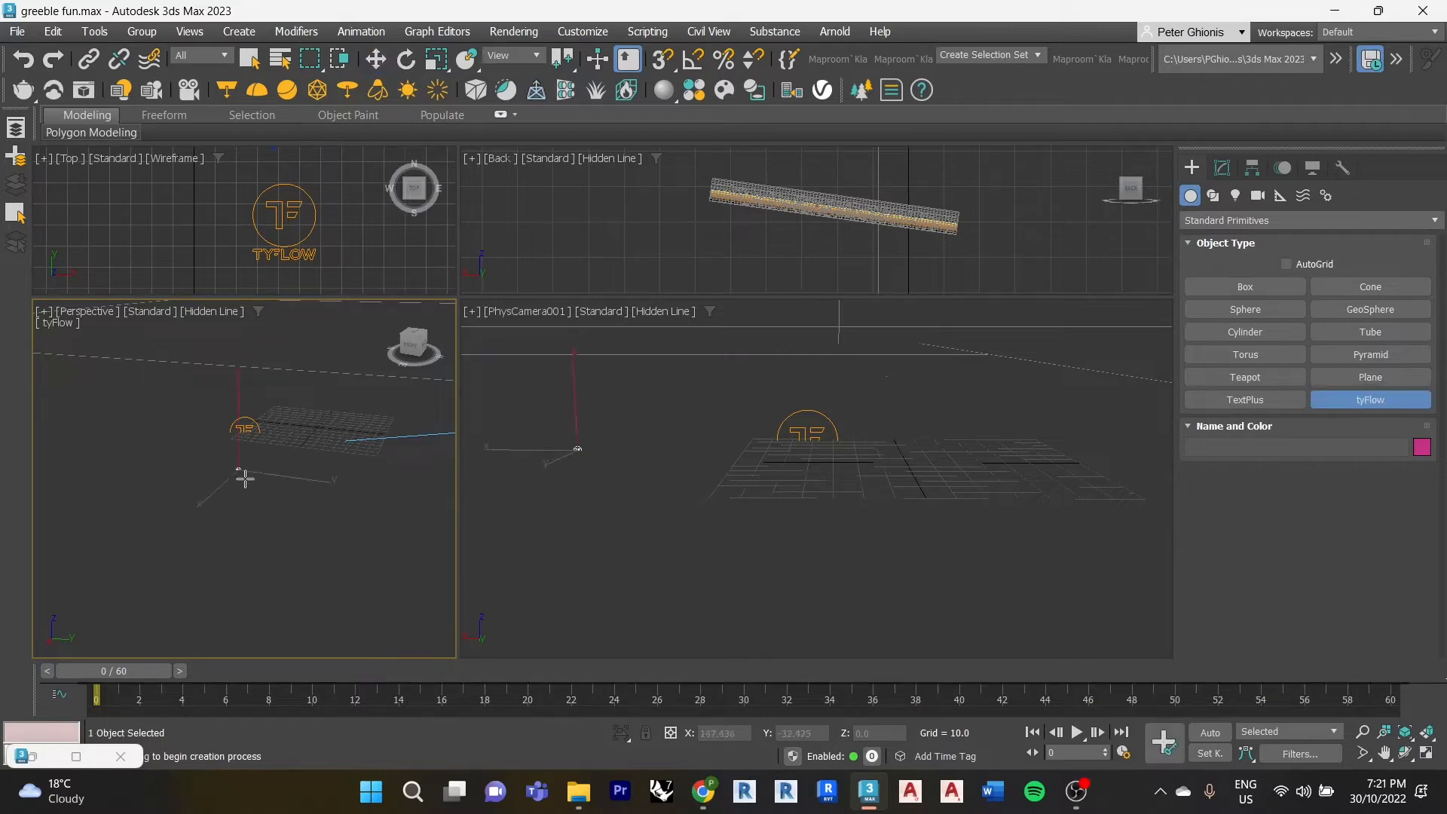
{"action": "left_click_drag", "start_coordinate": [240, 472], "coordinate": [251, 484]}
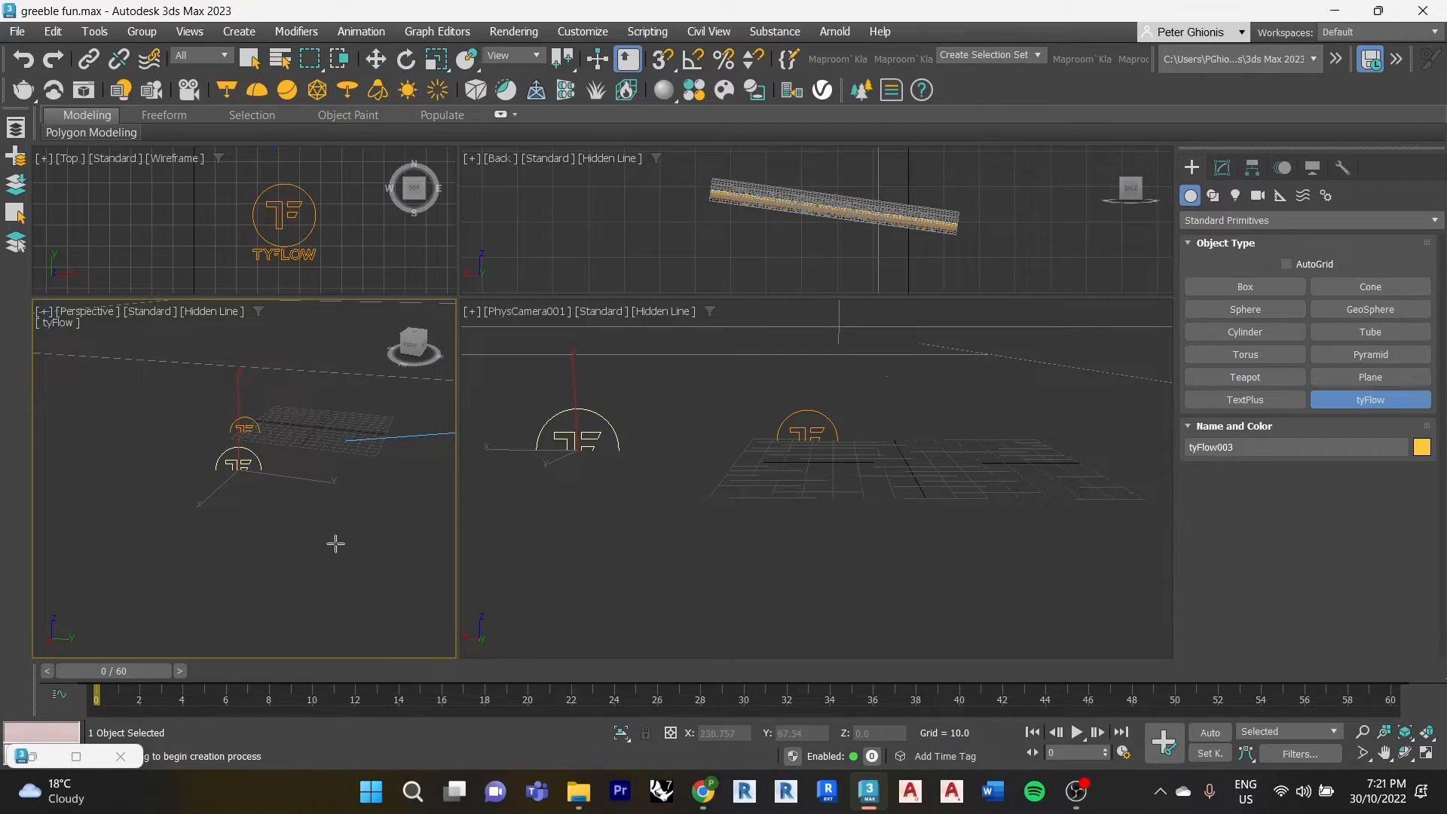
{"action": "key", "text": "ctrl+z"}
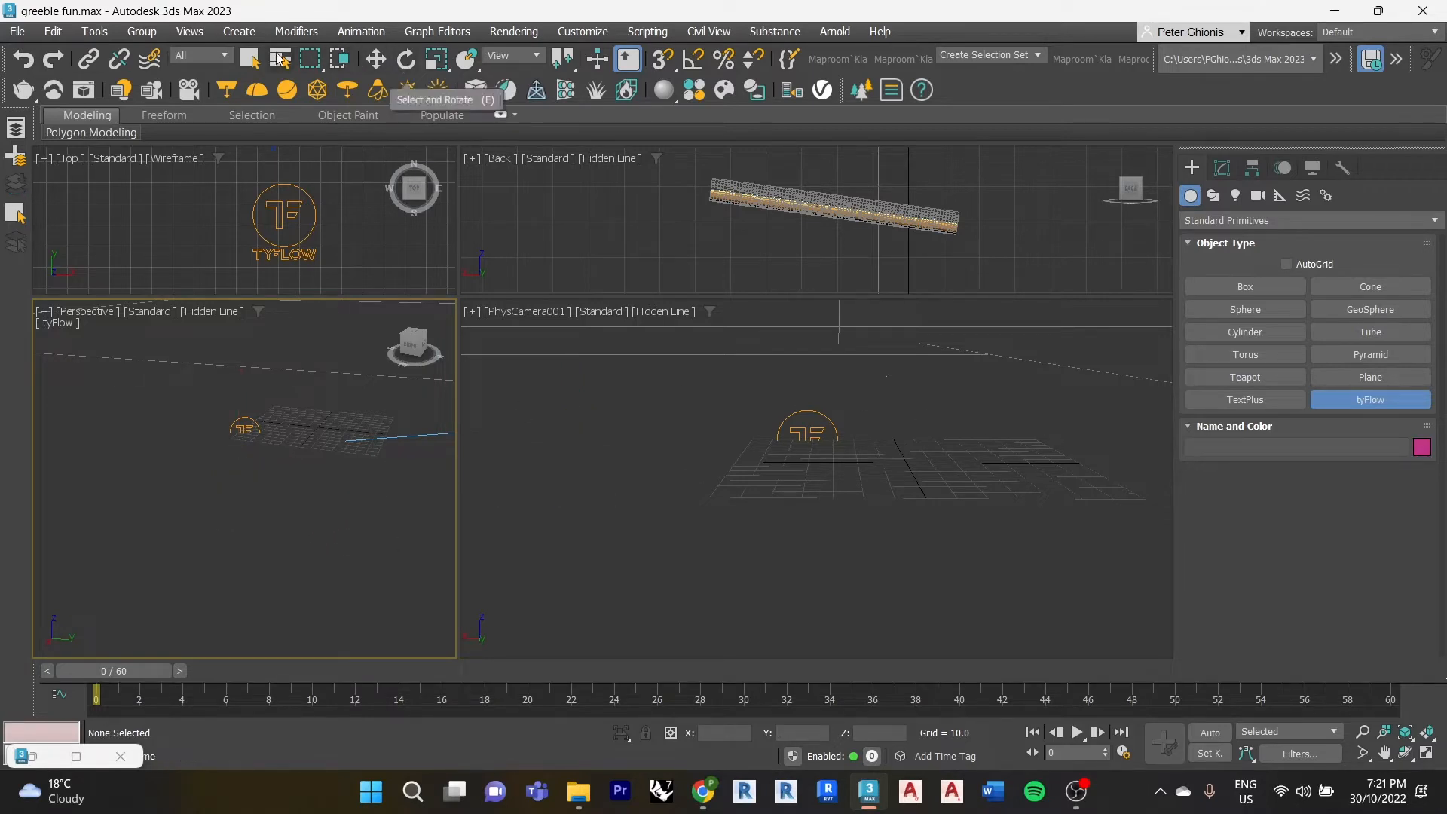
- Select the existing tyFlow001 object in the Top view and open its flow editor
{"action": "left_click", "coordinate": [249, 59]}
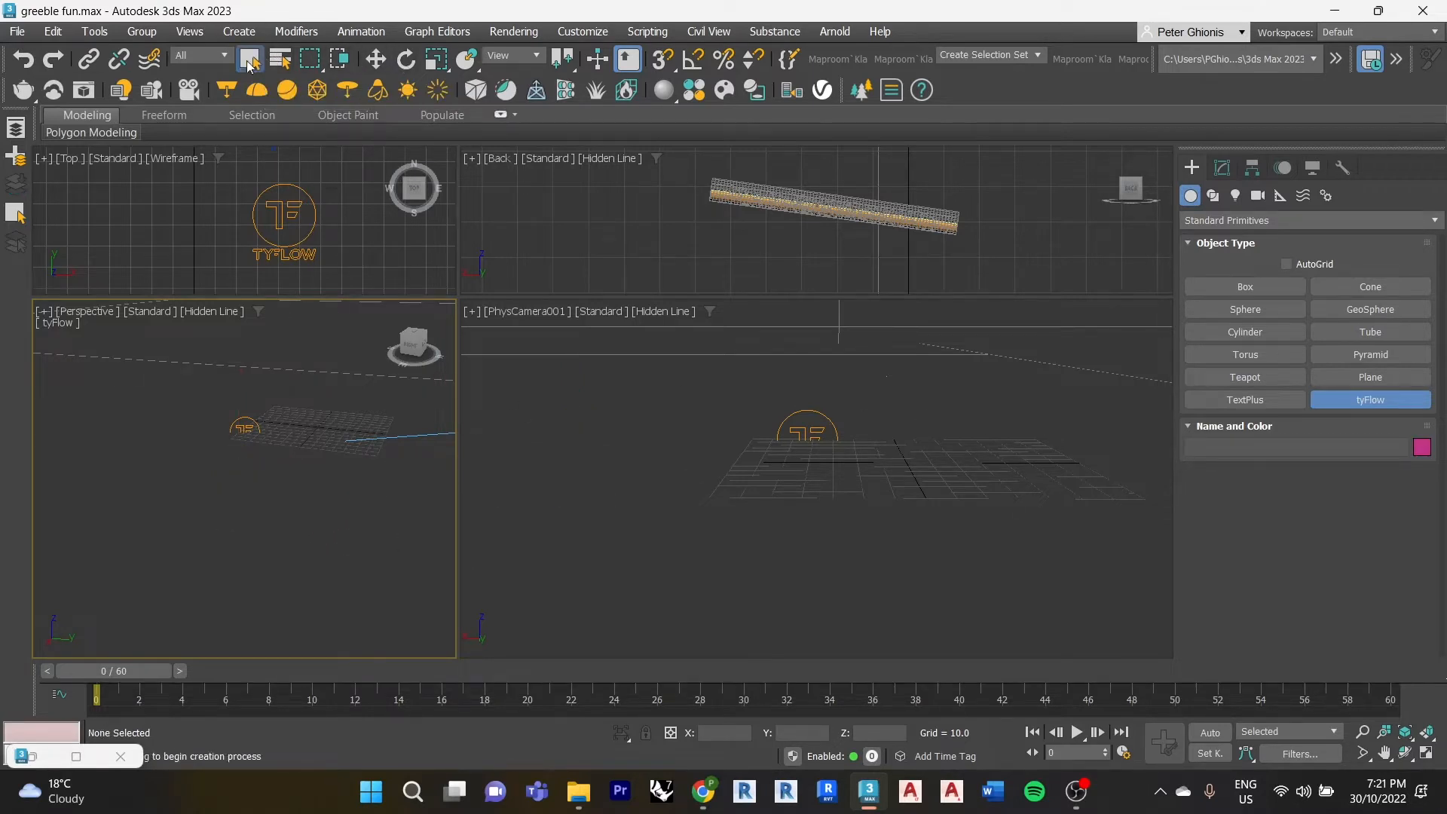
{"action": "left_click", "coordinate": [812, 385]}
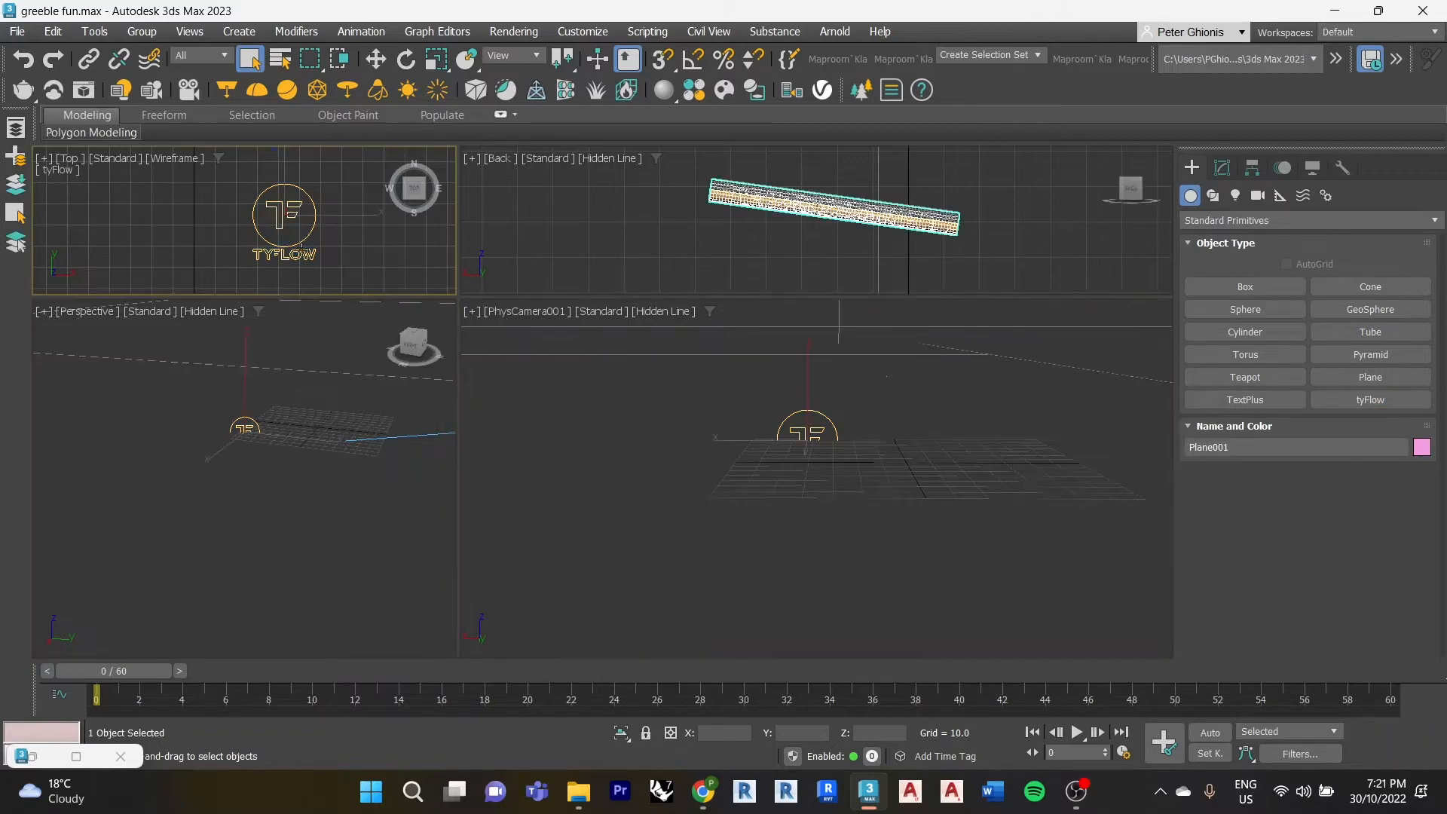
{"action": "left_click", "coordinate": [302, 236]}
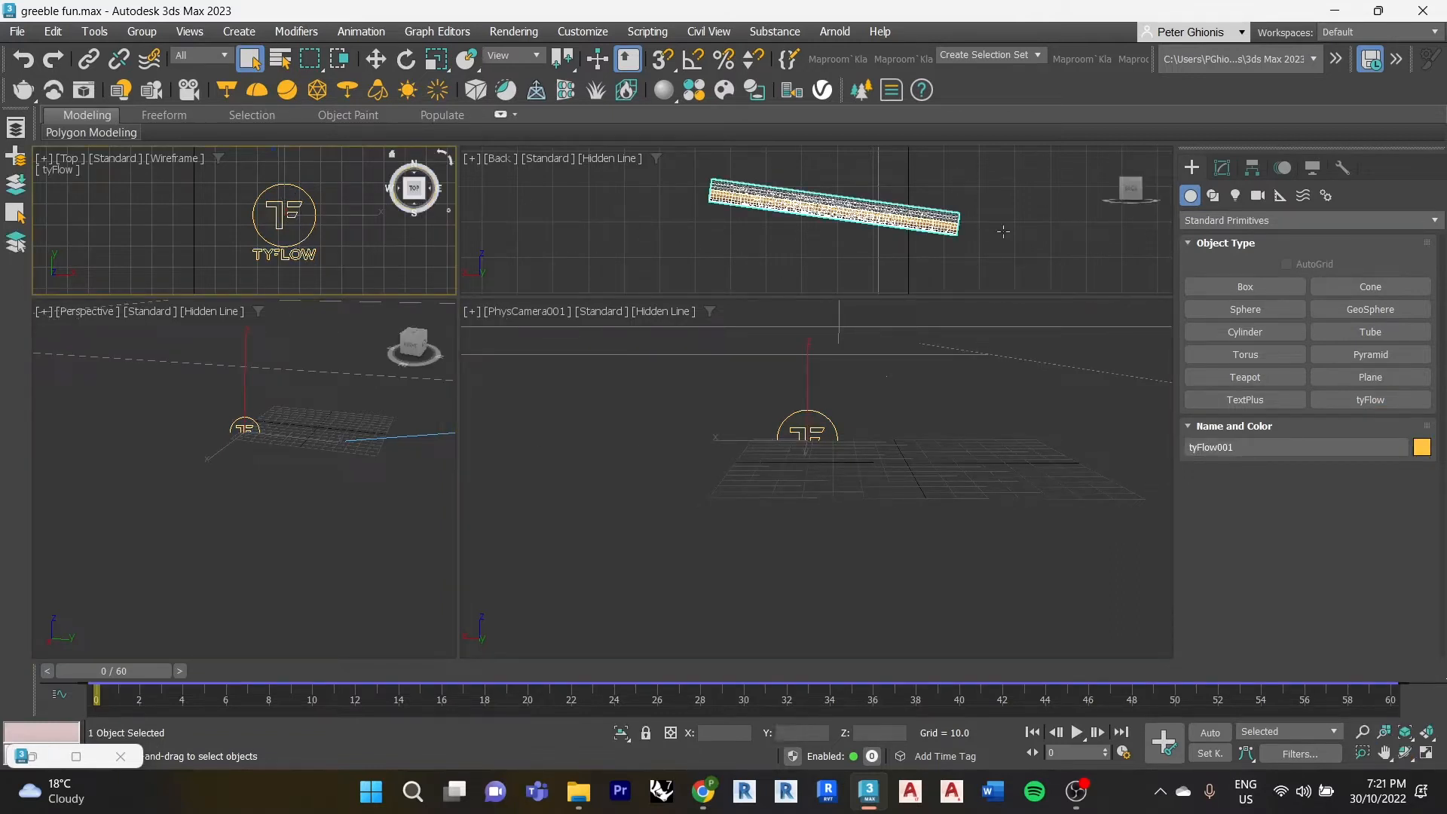
{"action": "left_click", "coordinate": [1222, 167]}
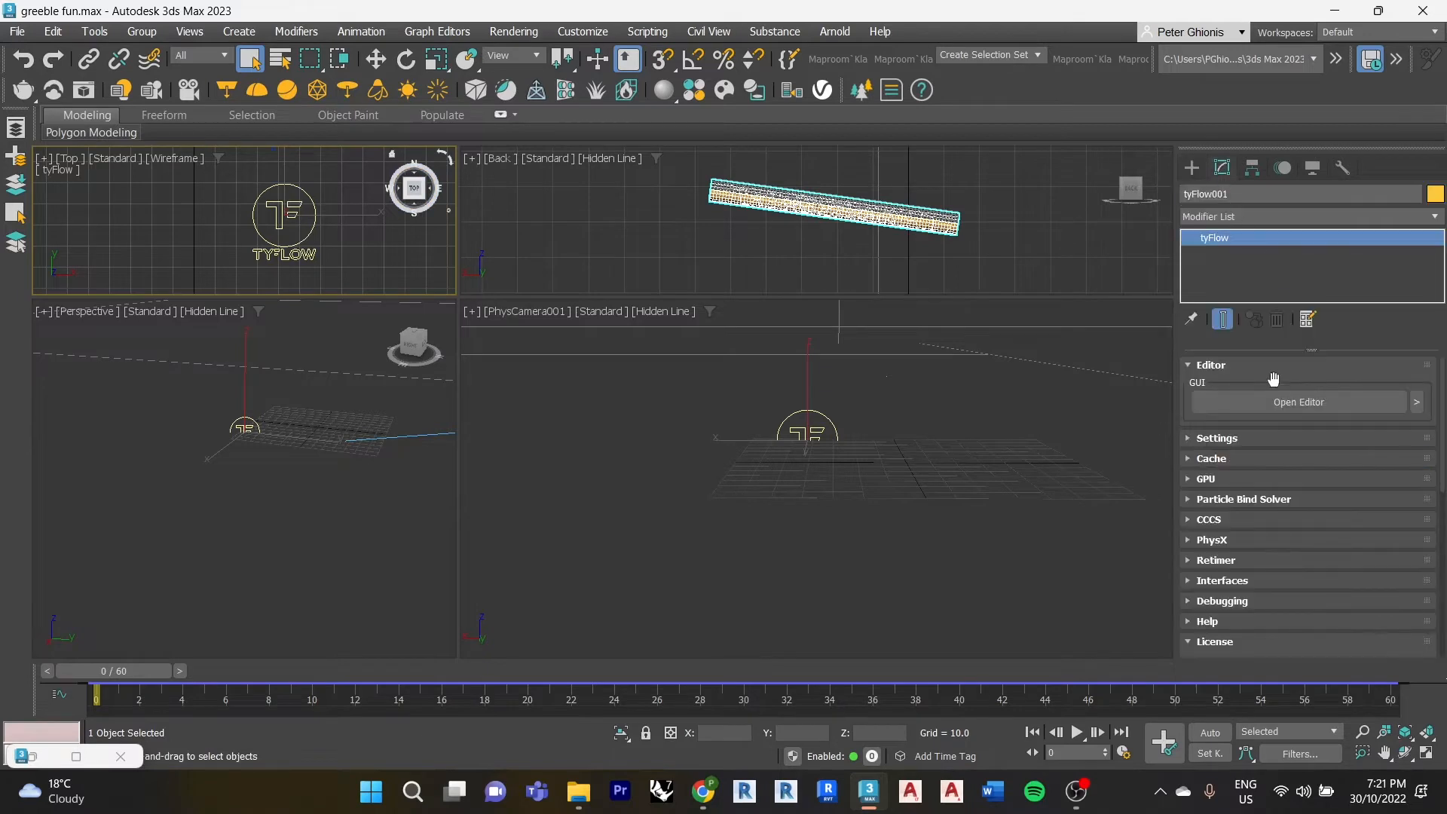
{"action": "left_click", "coordinate": [1264, 404]}
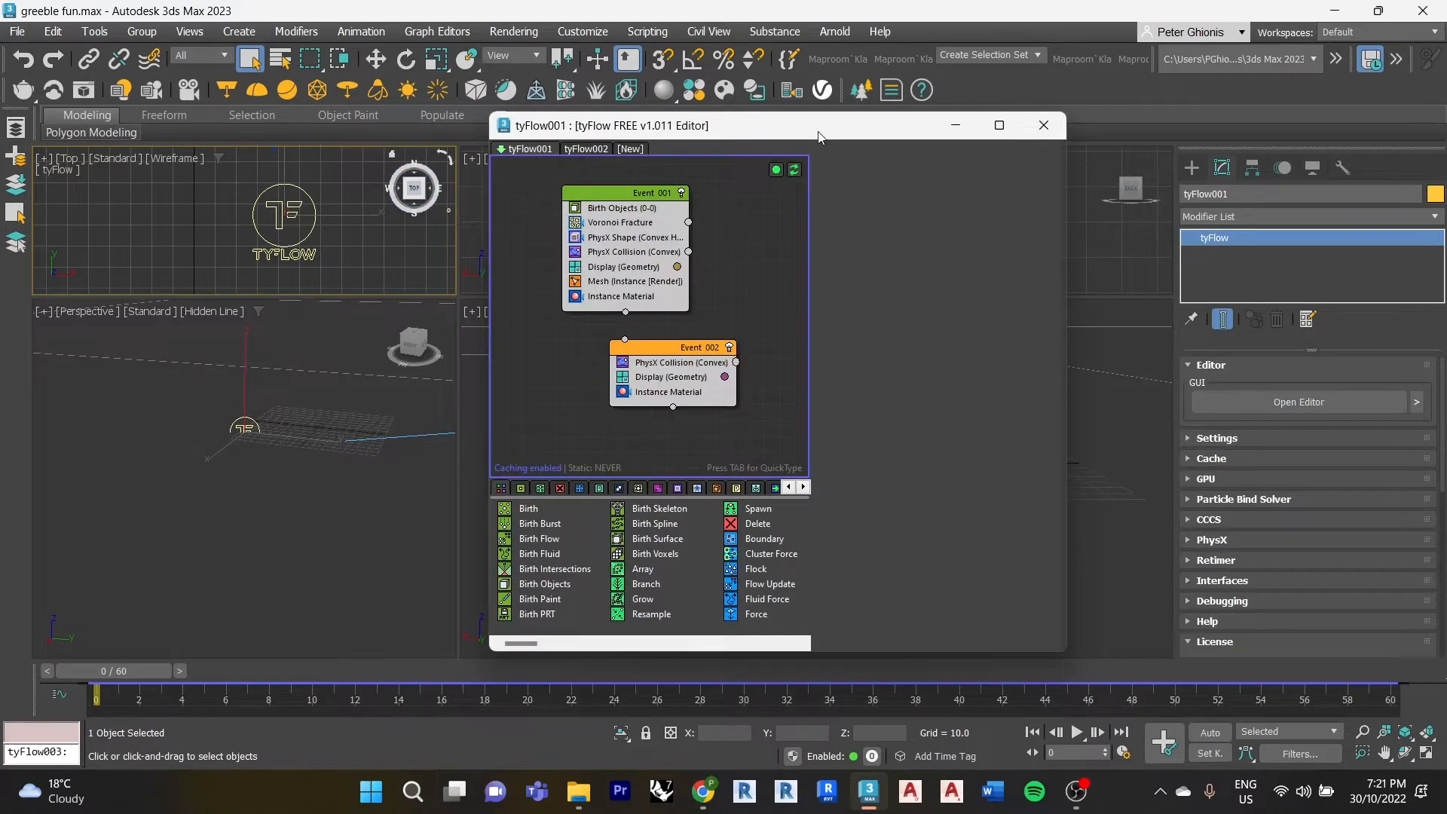
- Move the tyFlow editor aside to uncover the Back view and place Event 002 directly below Event 001
{"action": "left_click_drag", "start_coordinate": [820, 137], "coordinate": [379, 136]}
{"action": "left_click_drag", "start_coordinate": [627, 297], "coordinate": [576, 287]}
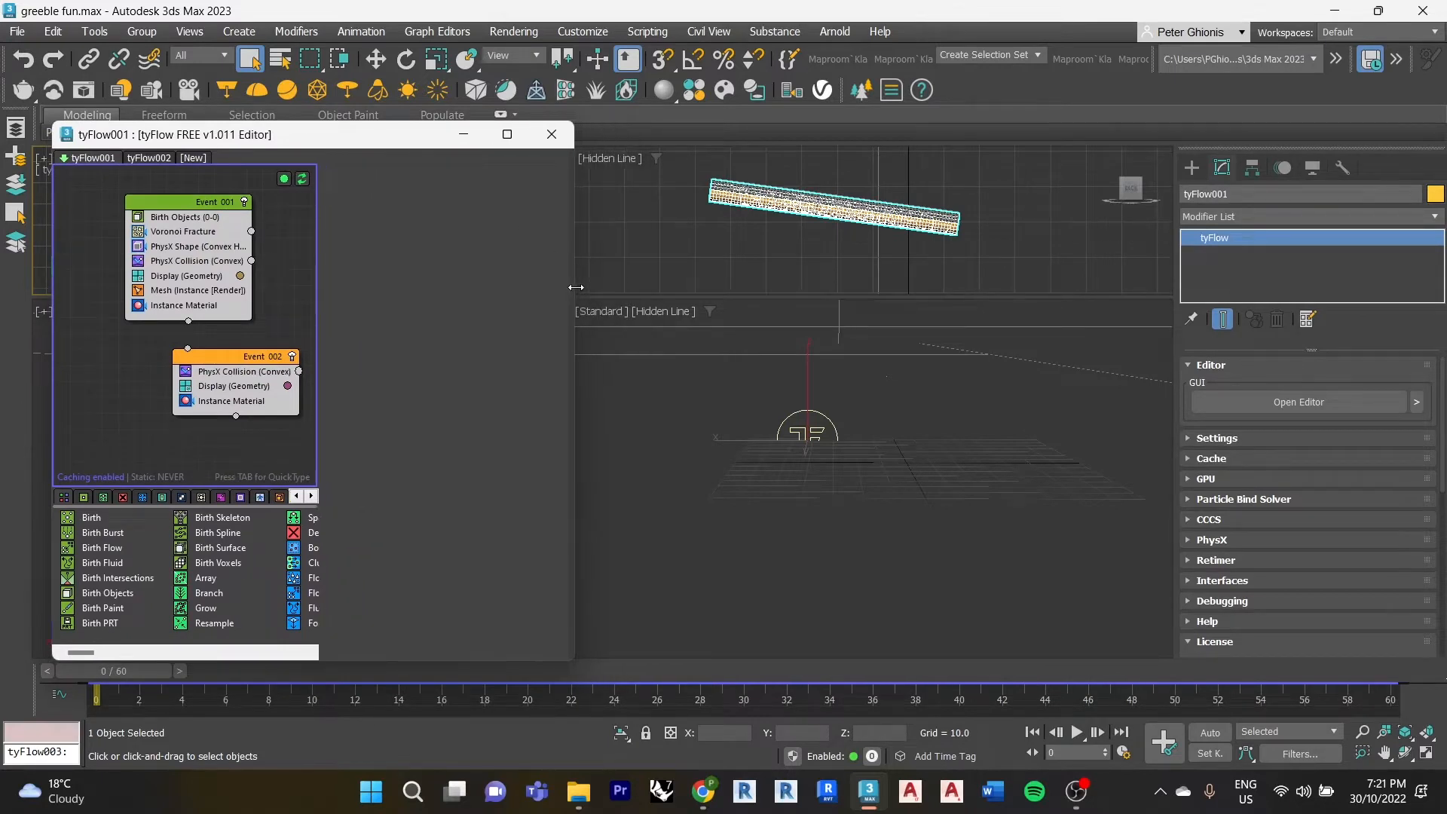
{"action": "left_click_drag", "start_coordinate": [252, 358], "coordinate": [209, 373]}
{"action": "left_click", "coordinate": [202, 347]}
- Examine the event settings of Event 001 and the settings of its Birth Objects operator
{"action": "left_click", "coordinate": [157, 201]}
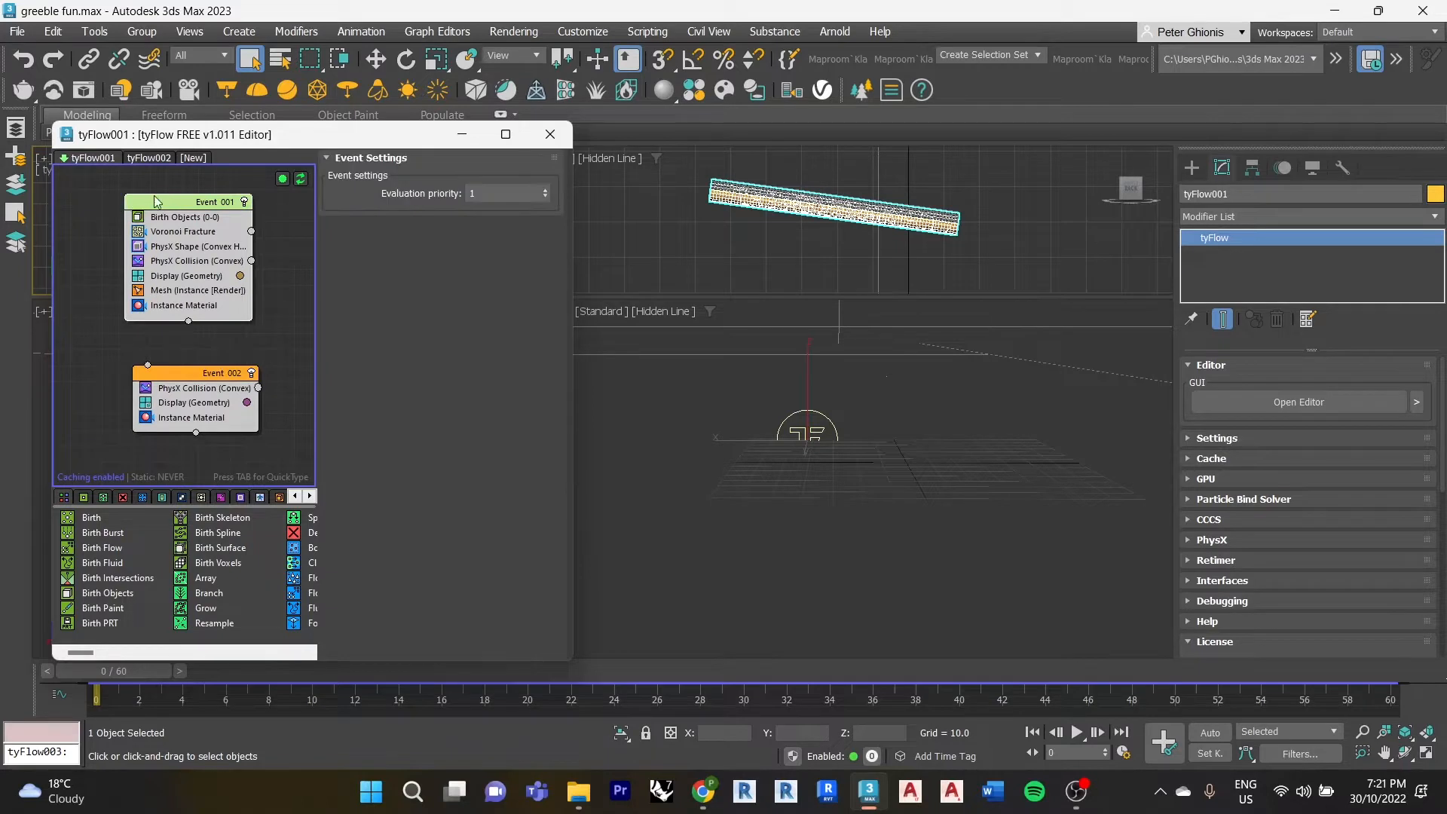
{"action": "left_click", "coordinate": [161, 218]}
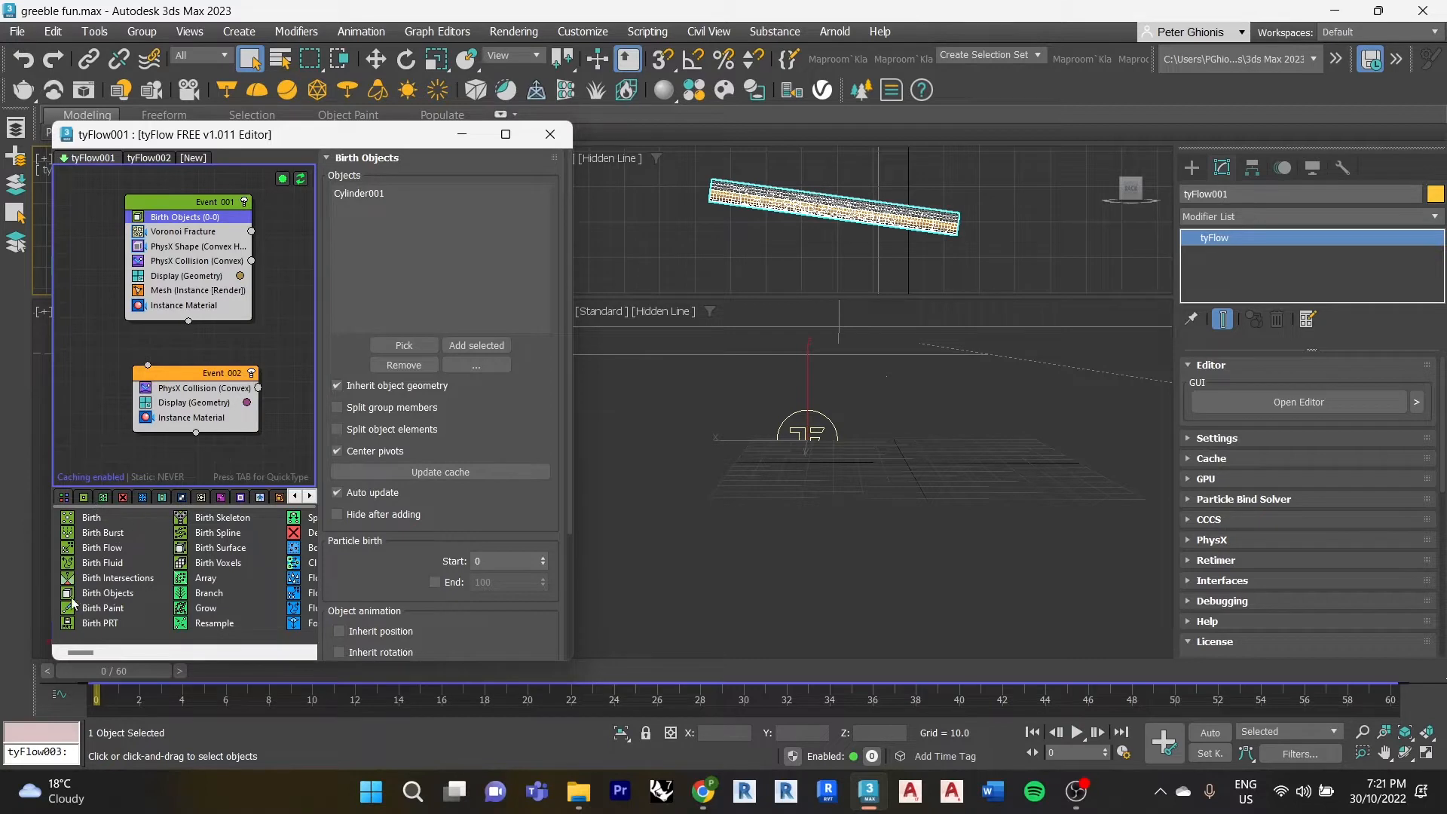
{"action": "left_click", "coordinate": [98, 362]}
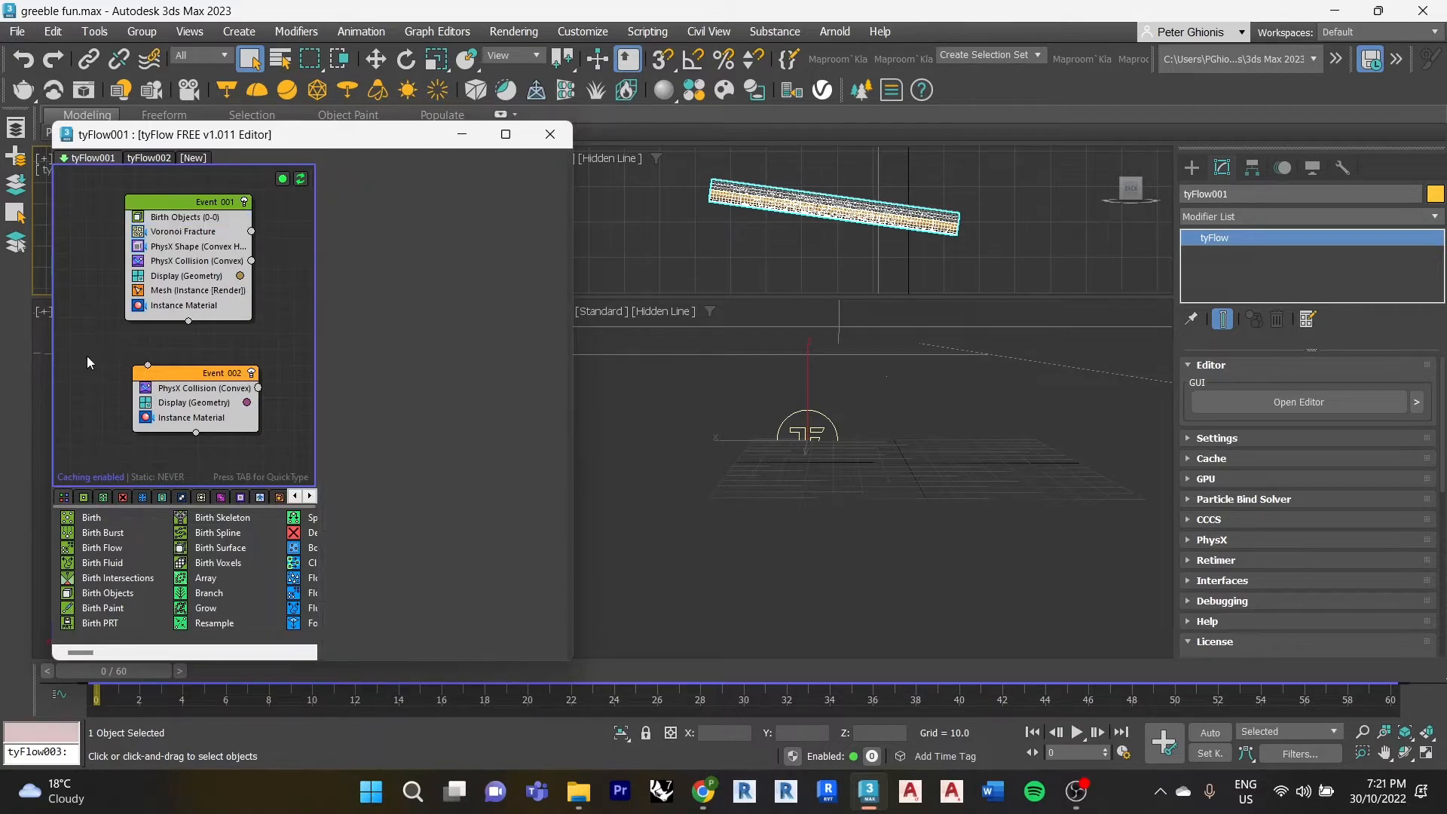
- Search the editor's quick operator list for "voro" without adding an operator
{"action": "key", "text": "Tab"}
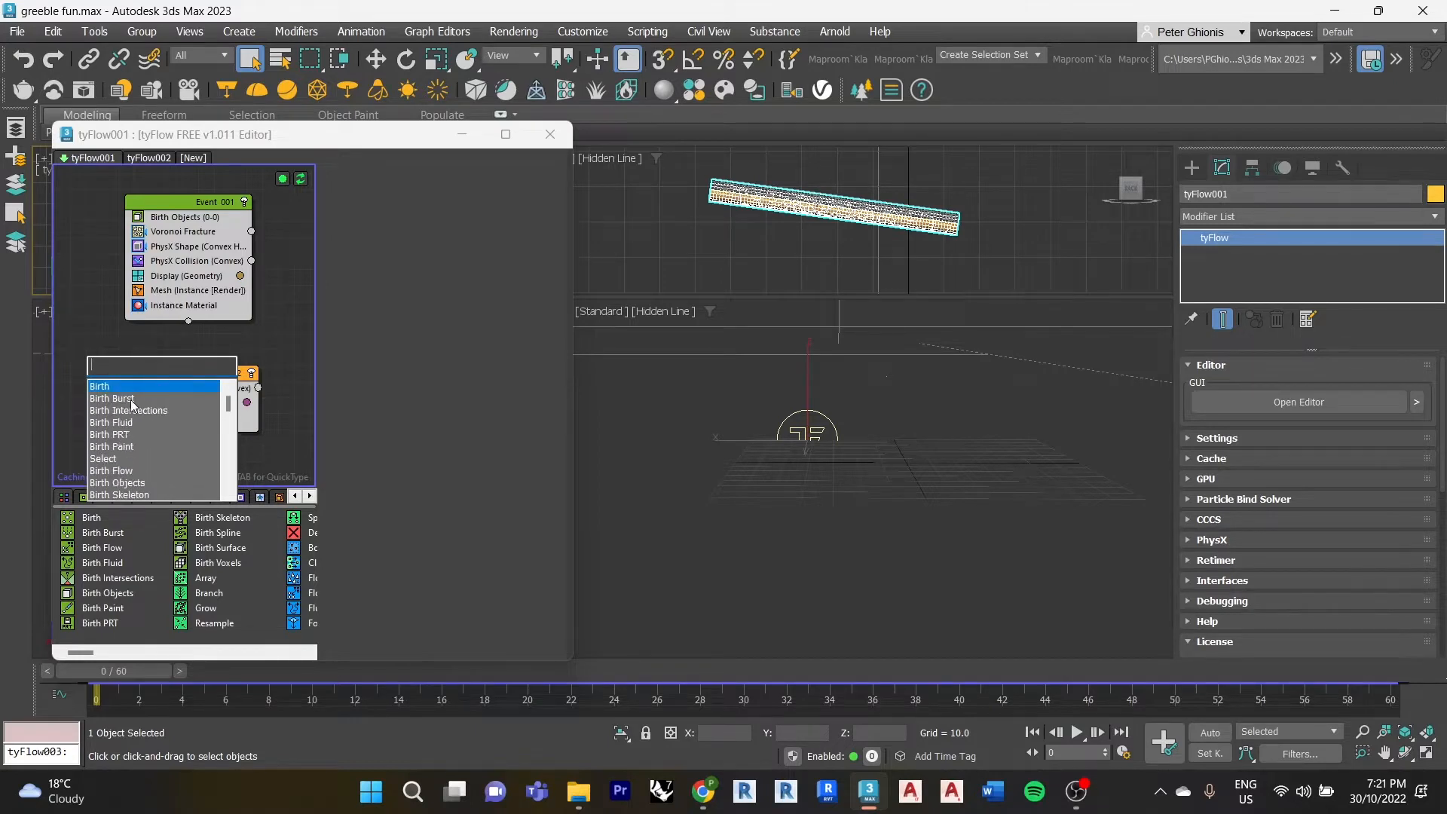
{"action": "type", "text": "voro"}
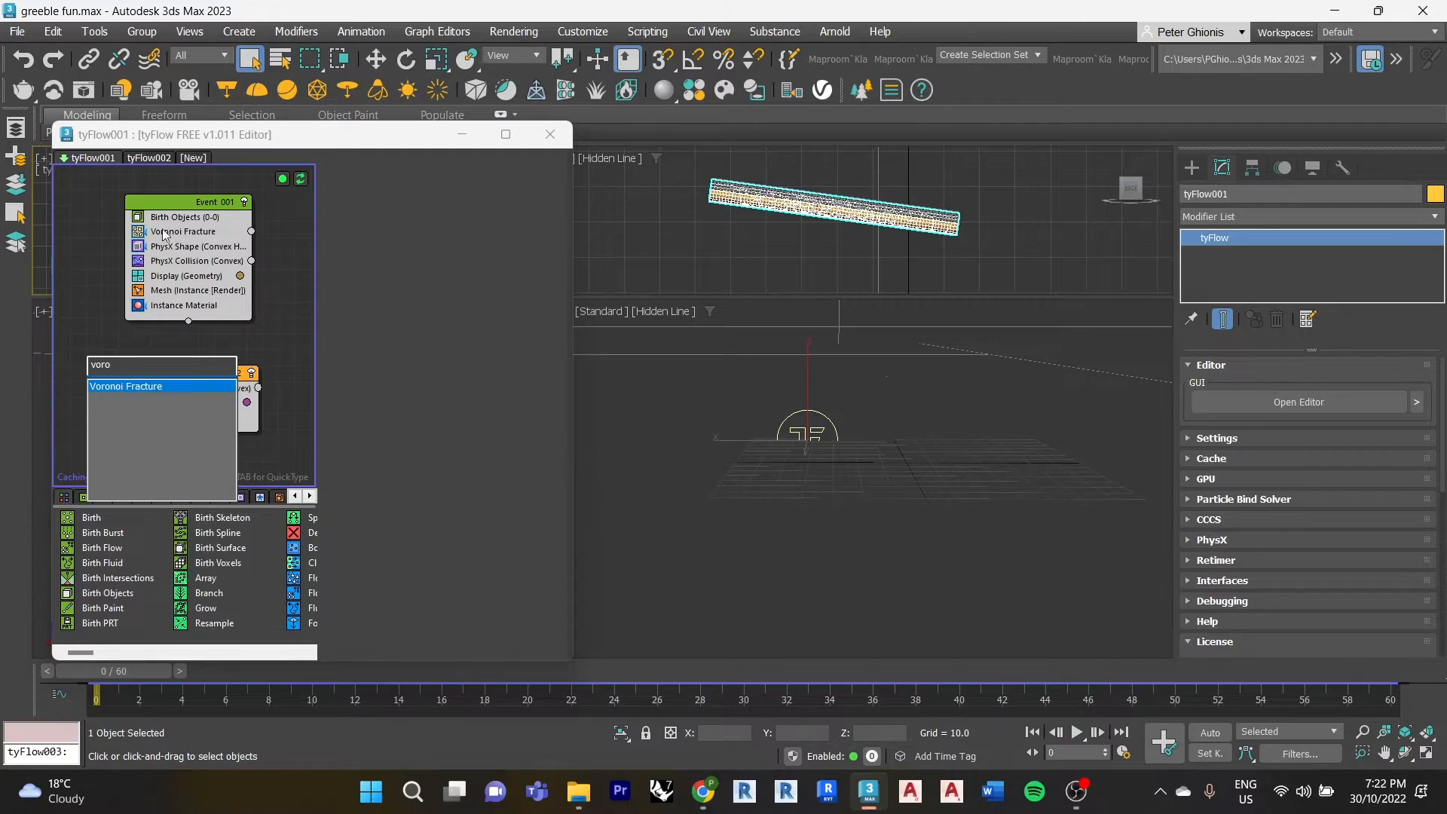
{"action": "left_click", "coordinate": [100, 237]}
- Show the Birth Objects settings of Event 001 and select the greebled cylinder in the Back view
{"action": "left_click", "coordinate": [165, 217]}
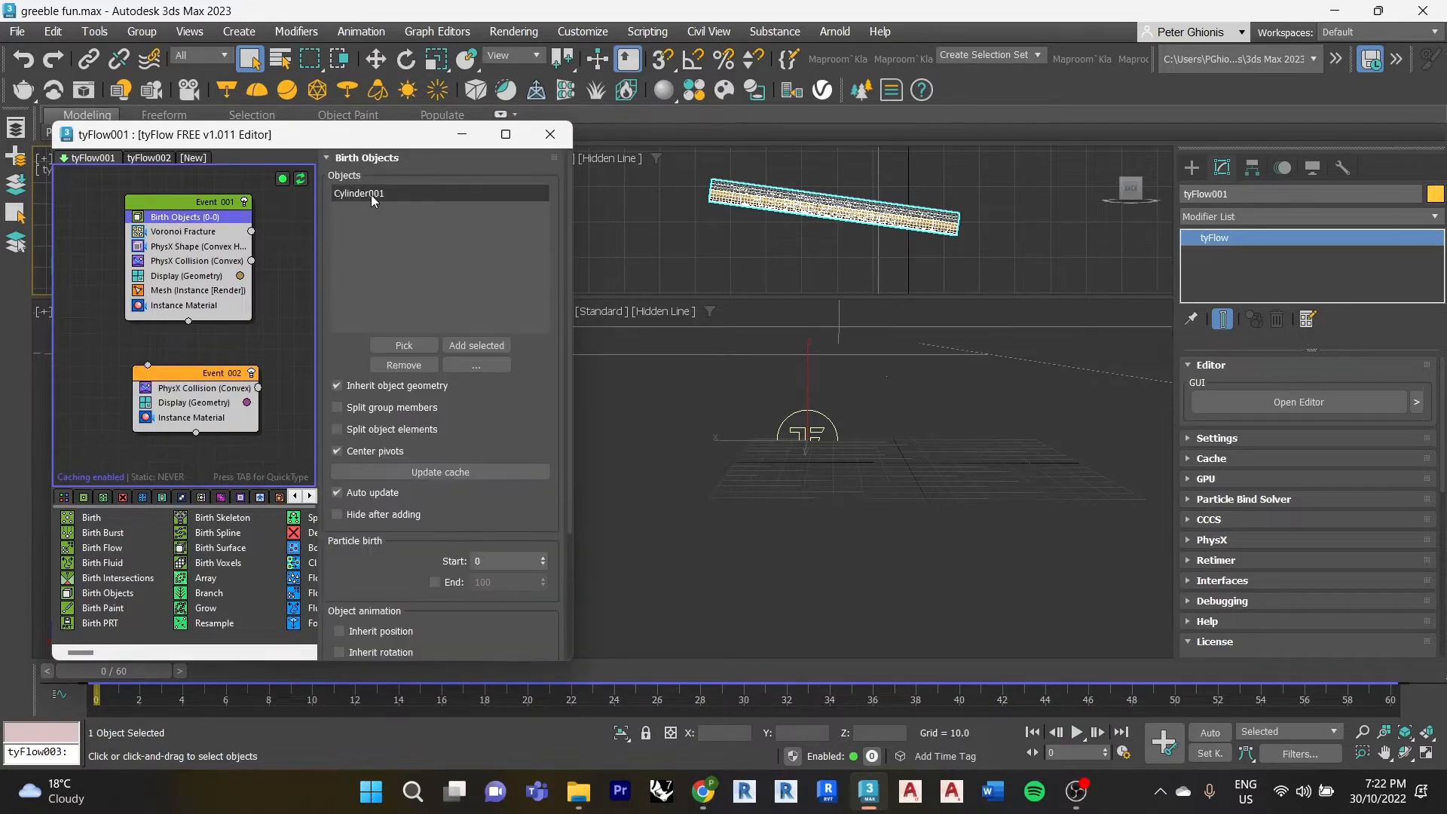
{"action": "left_click", "coordinate": [784, 202]}
{"action": "scroll", "coordinate": [784, 202], "scroll_direction": "up", "scroll_amount": 5}
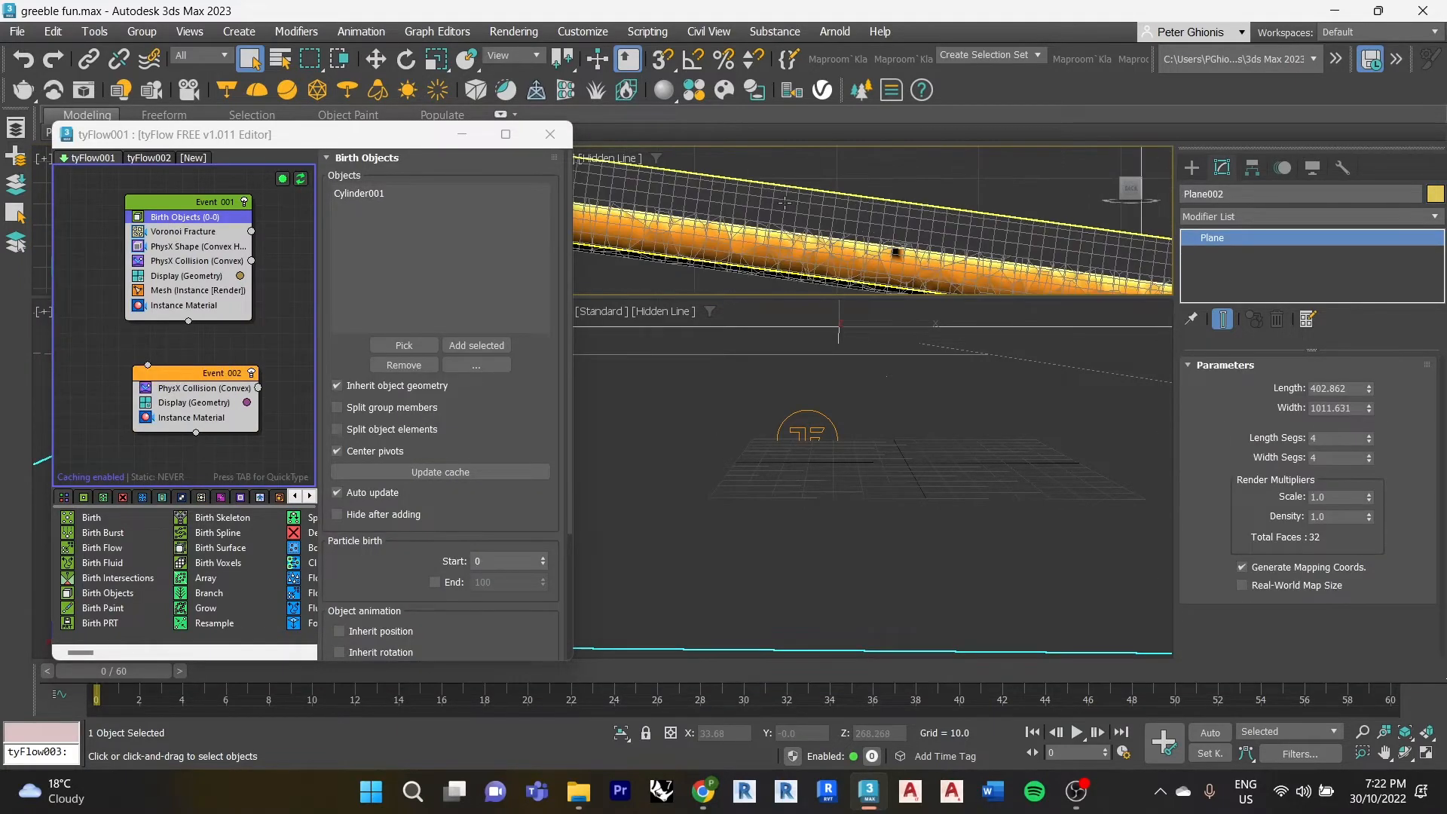
{"action": "left_click", "coordinate": [751, 218]}
{"action": "left_click", "coordinate": [758, 210]}
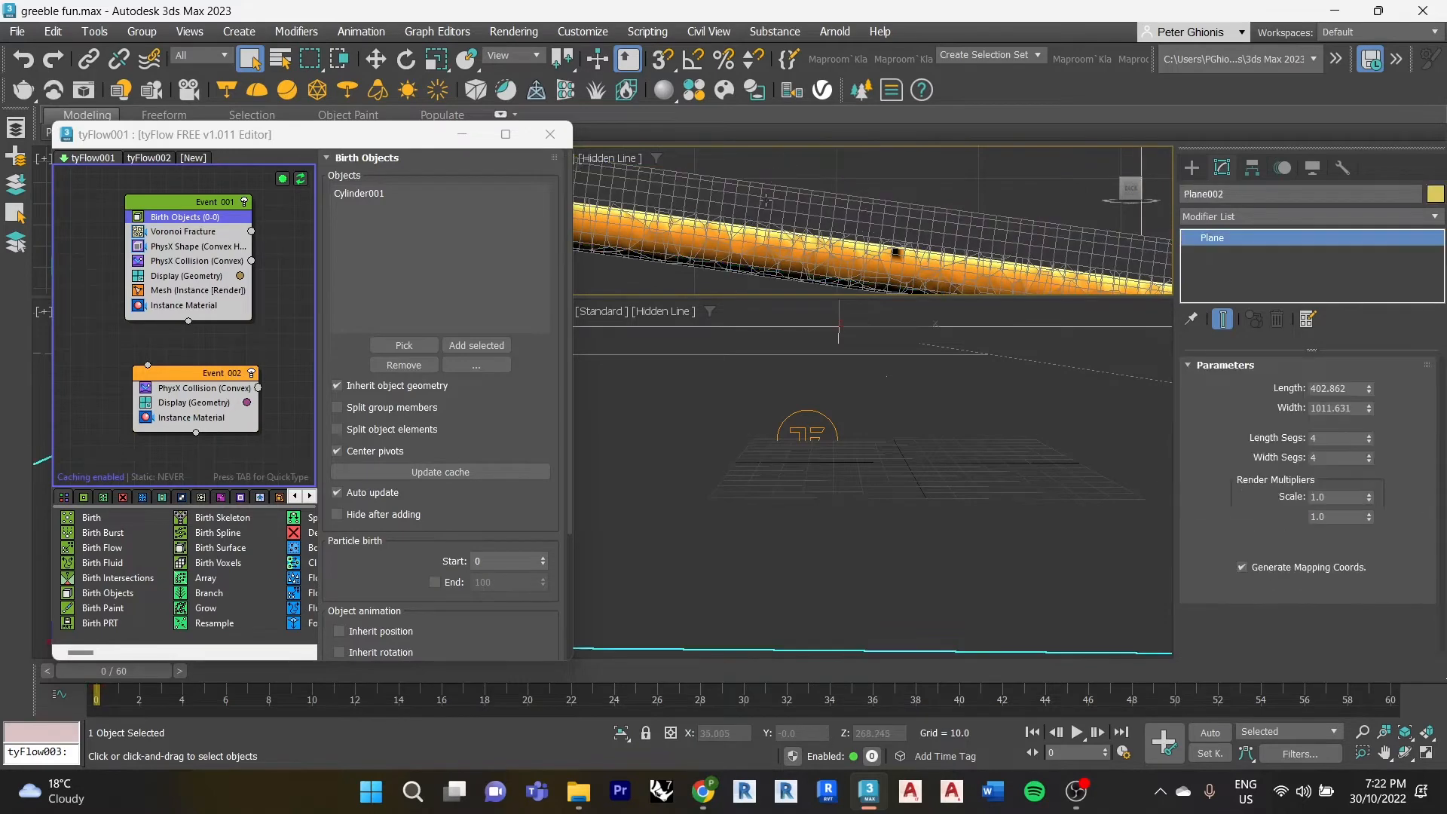
{"action": "left_click", "coordinate": [764, 200]}
- Switch the Back view's shading from Hidden Line to Clay and show the whole cylinder
{"action": "left_click", "coordinate": [632, 161]}
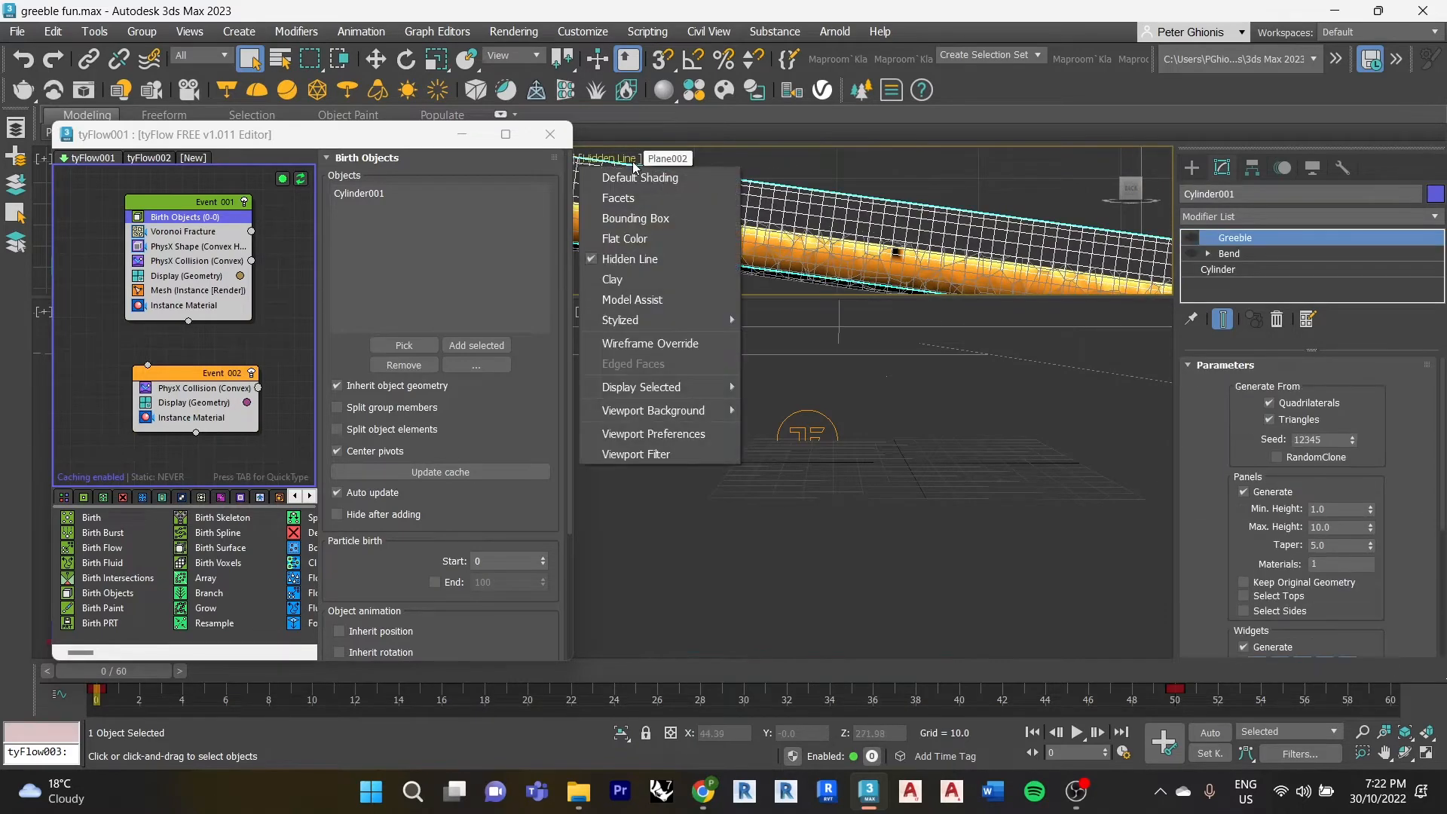
{"action": "left_click", "coordinate": [647, 280]}
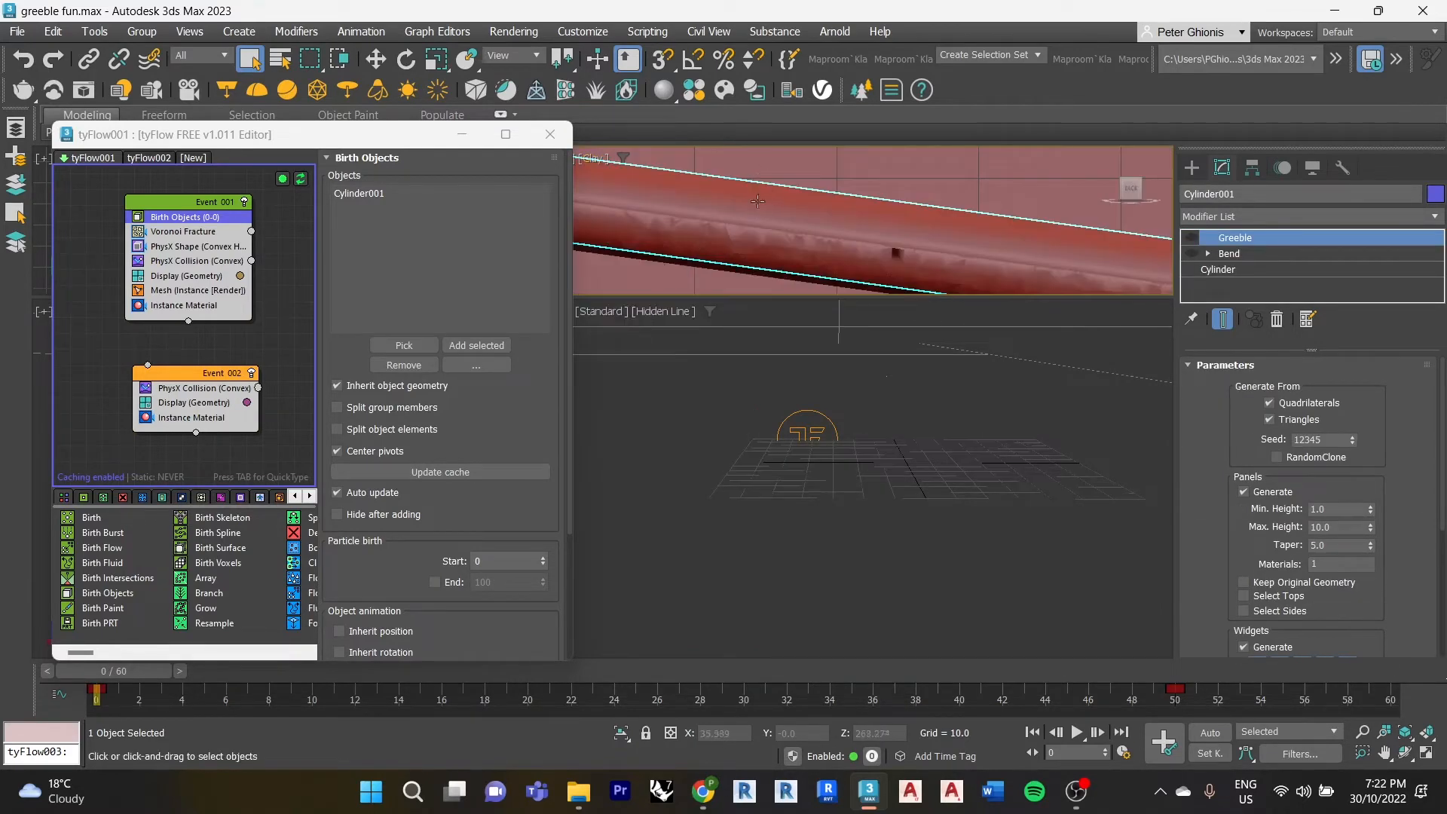
{"action": "scroll", "coordinate": [768, 233], "scroll_direction": "down", "scroll_amount": 2}
{"action": "scroll", "coordinate": [800, 249], "scroll_direction": "down", "scroll_amount": 2}
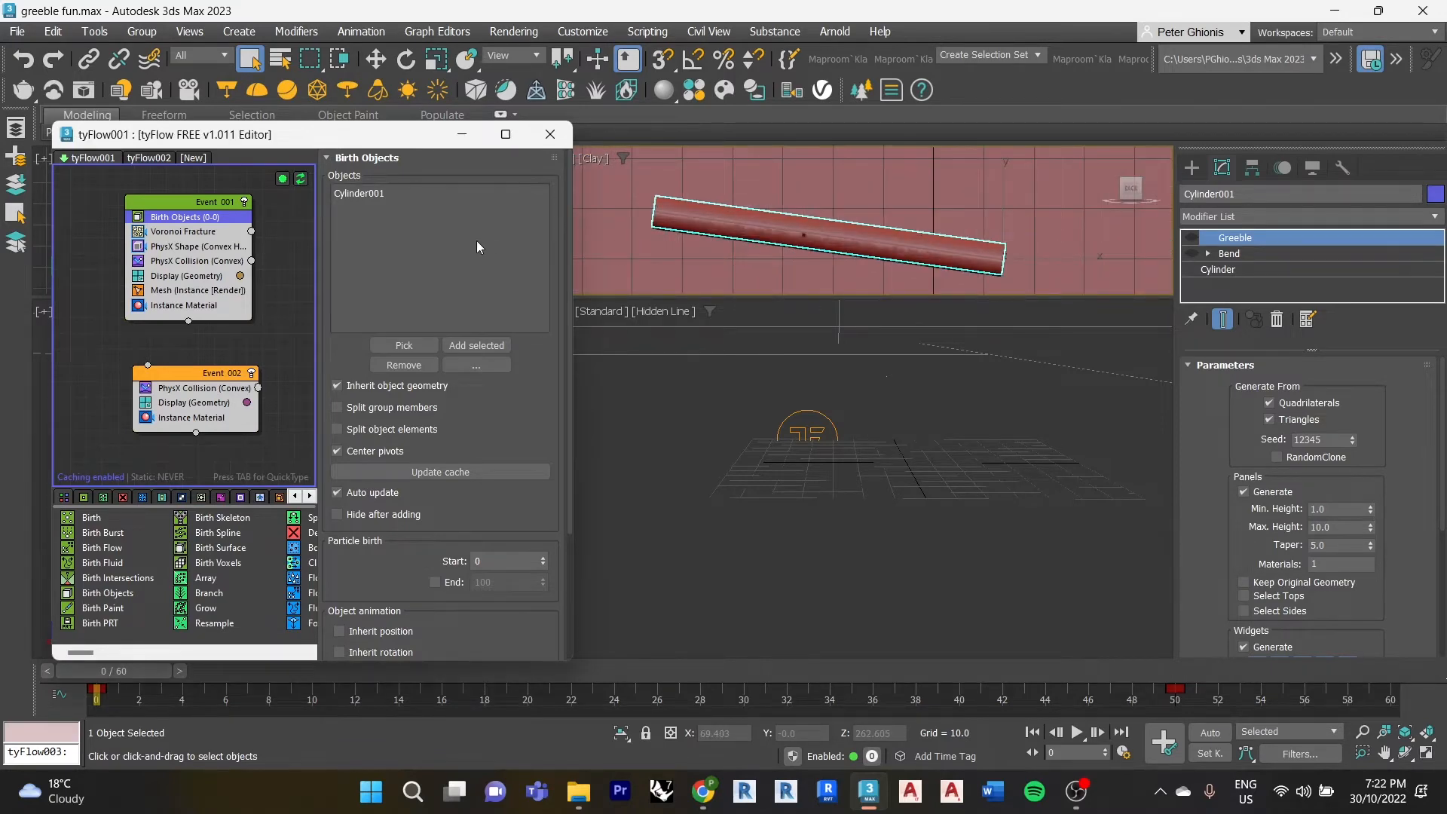
- Pick Plane002 in the Back view as an additional object for the Birth Objects operator
{"action": "left_click", "coordinate": [369, 194]}
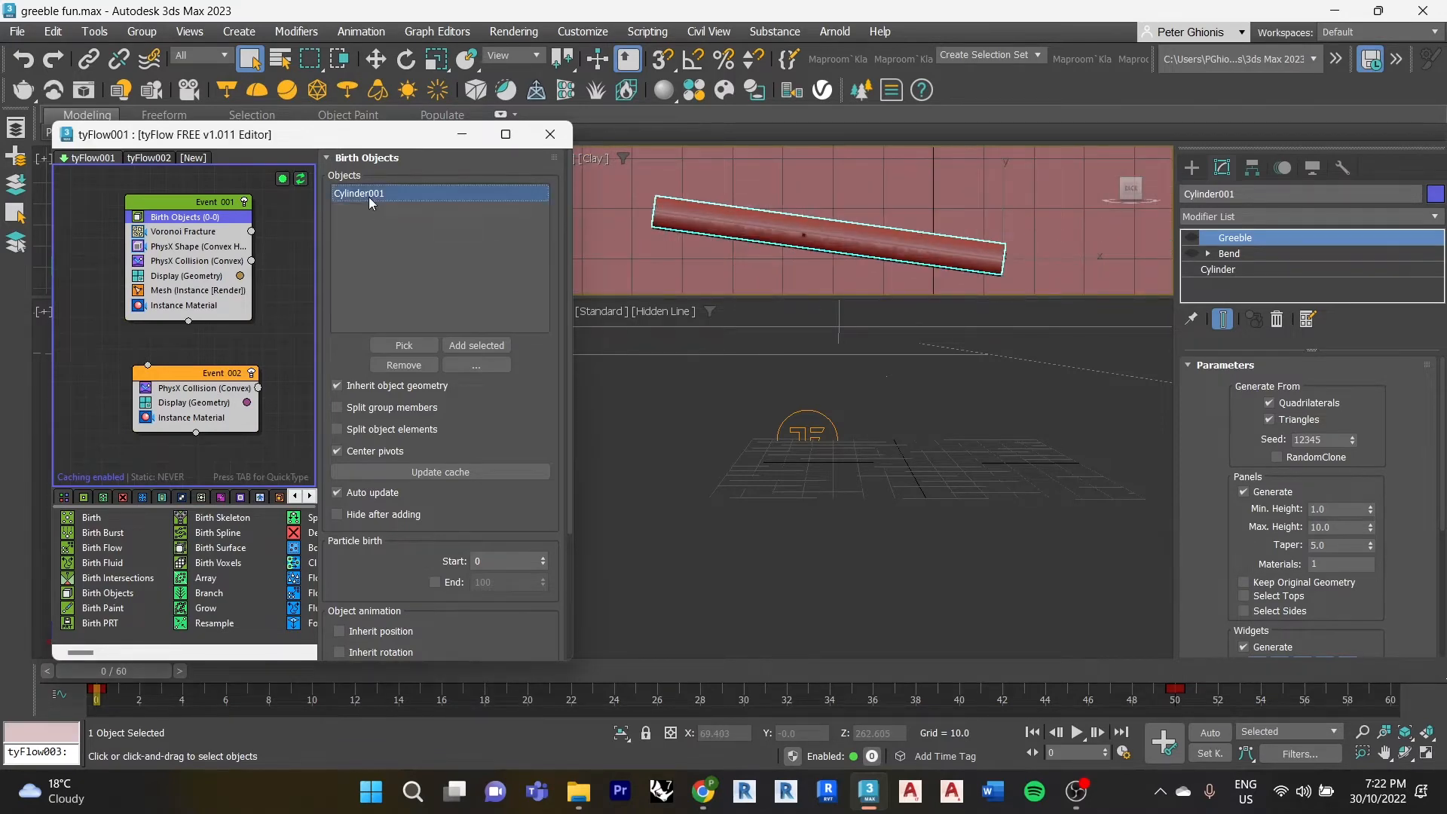
{"action": "left_click", "coordinate": [405, 345]}
{"action": "left_click", "coordinate": [723, 221]}
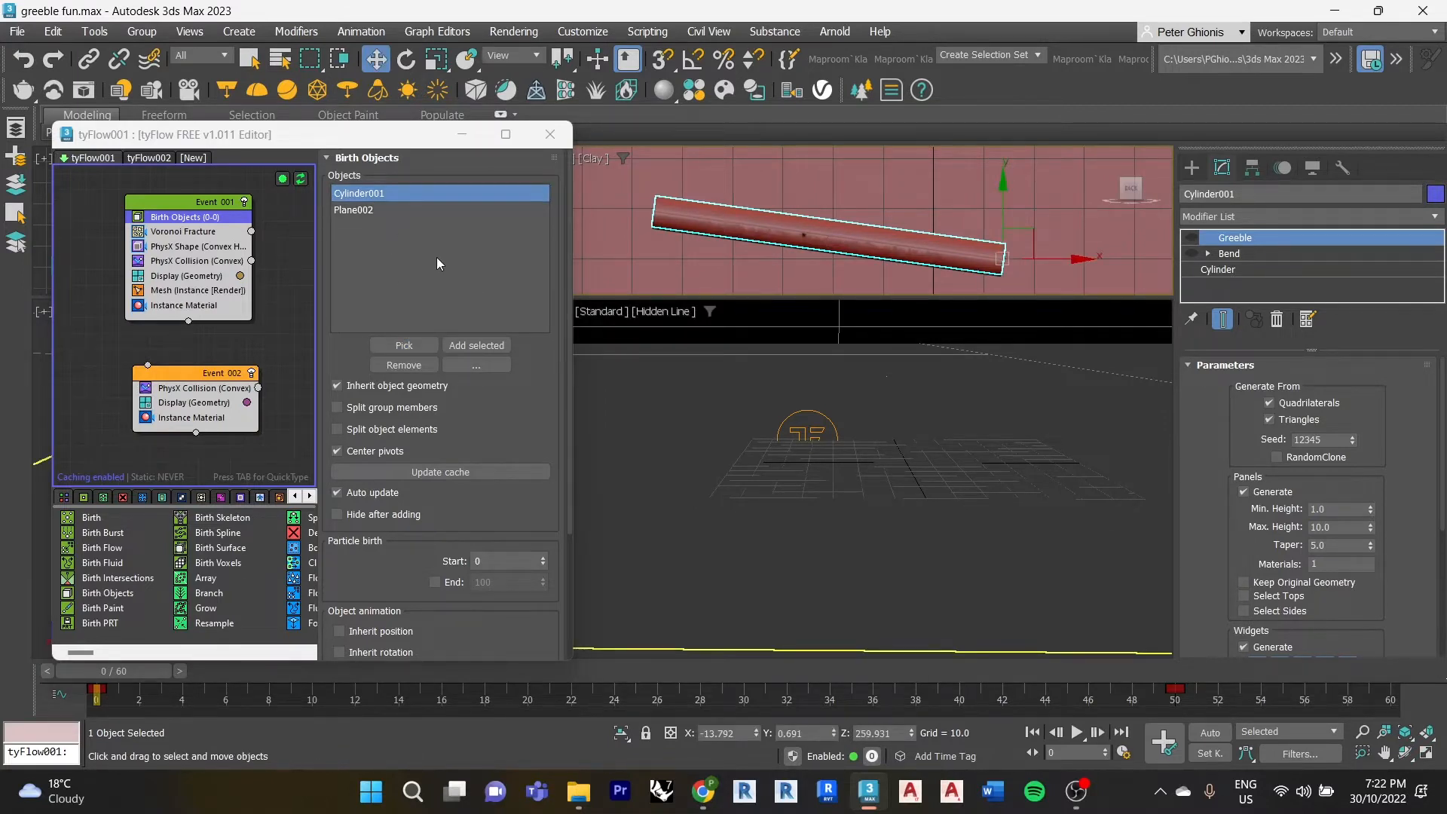
{"action": "left_click", "coordinate": [275, 286]}
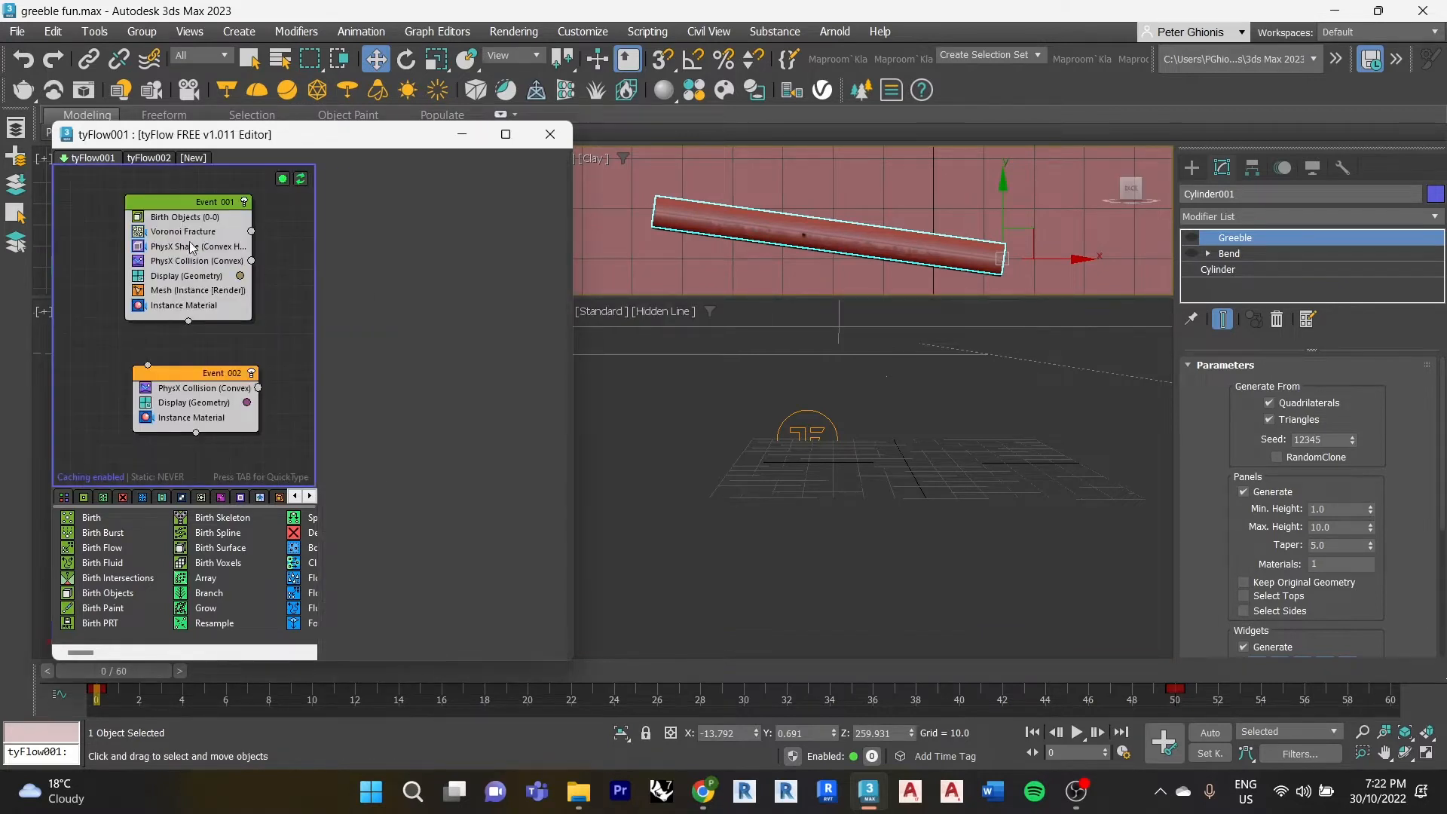
- Review the hull and dynamics settings of Event 001's PhysX Shape operator and the collider settings of its PhysX Collision operator
{"action": "left_click", "coordinate": [192, 247]}
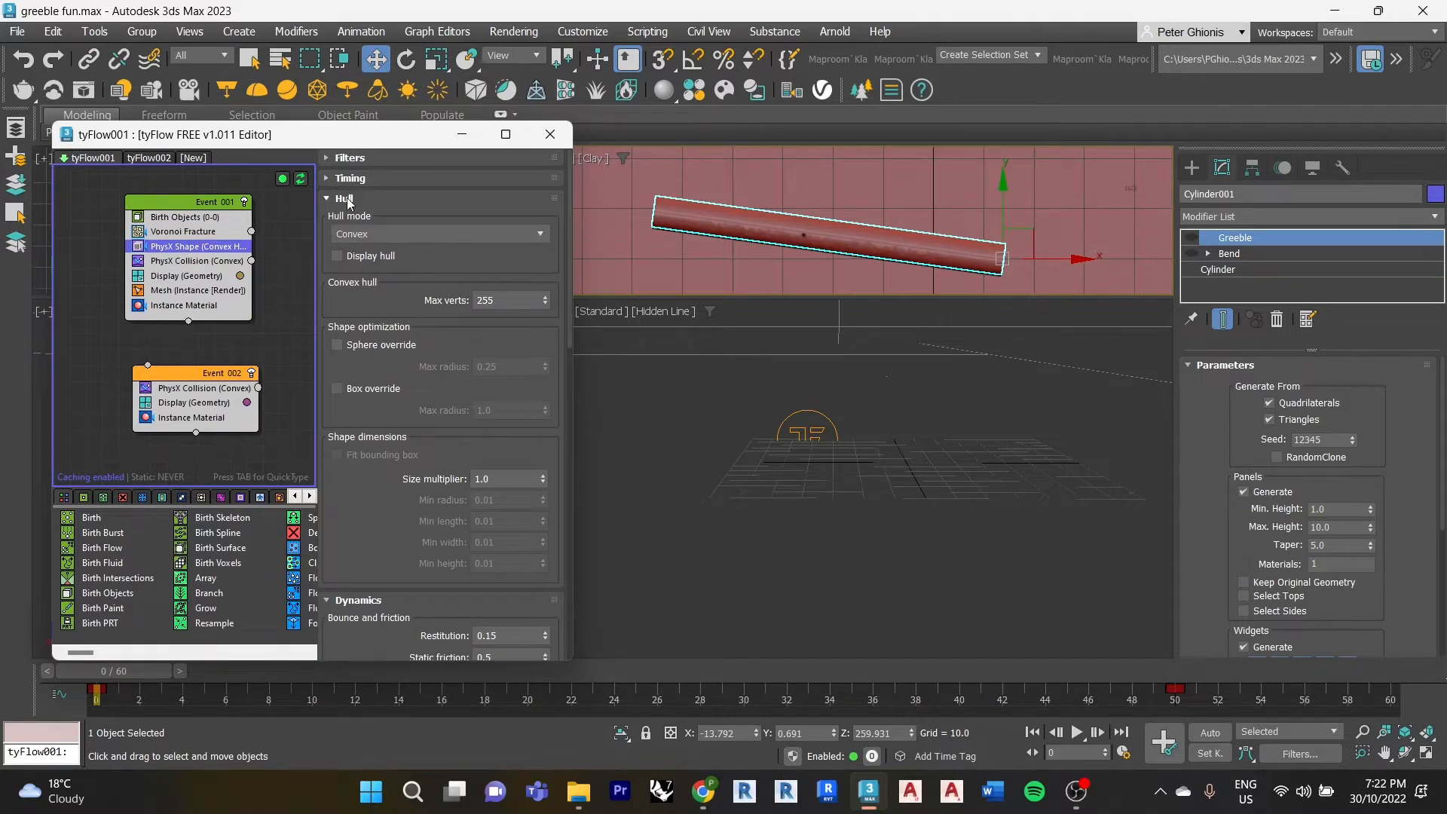
{"action": "left_click", "coordinate": [347, 199]}
{"action": "scroll", "coordinate": [387, 362], "scroll_direction": "down", "scroll_amount": 2}
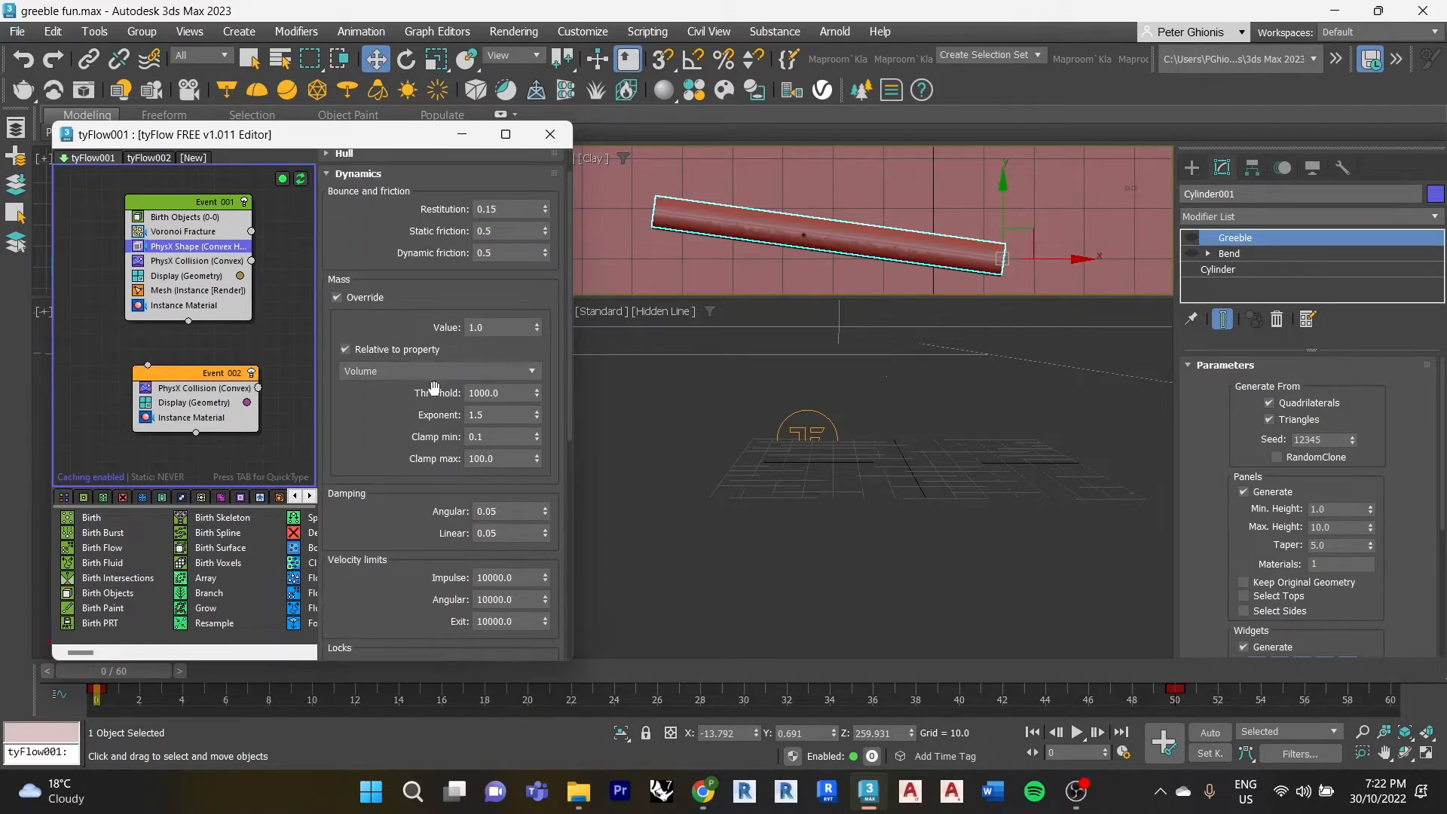
{"action": "scroll", "coordinate": [405, 454], "scroll_direction": "down", "scroll_amount": 5}
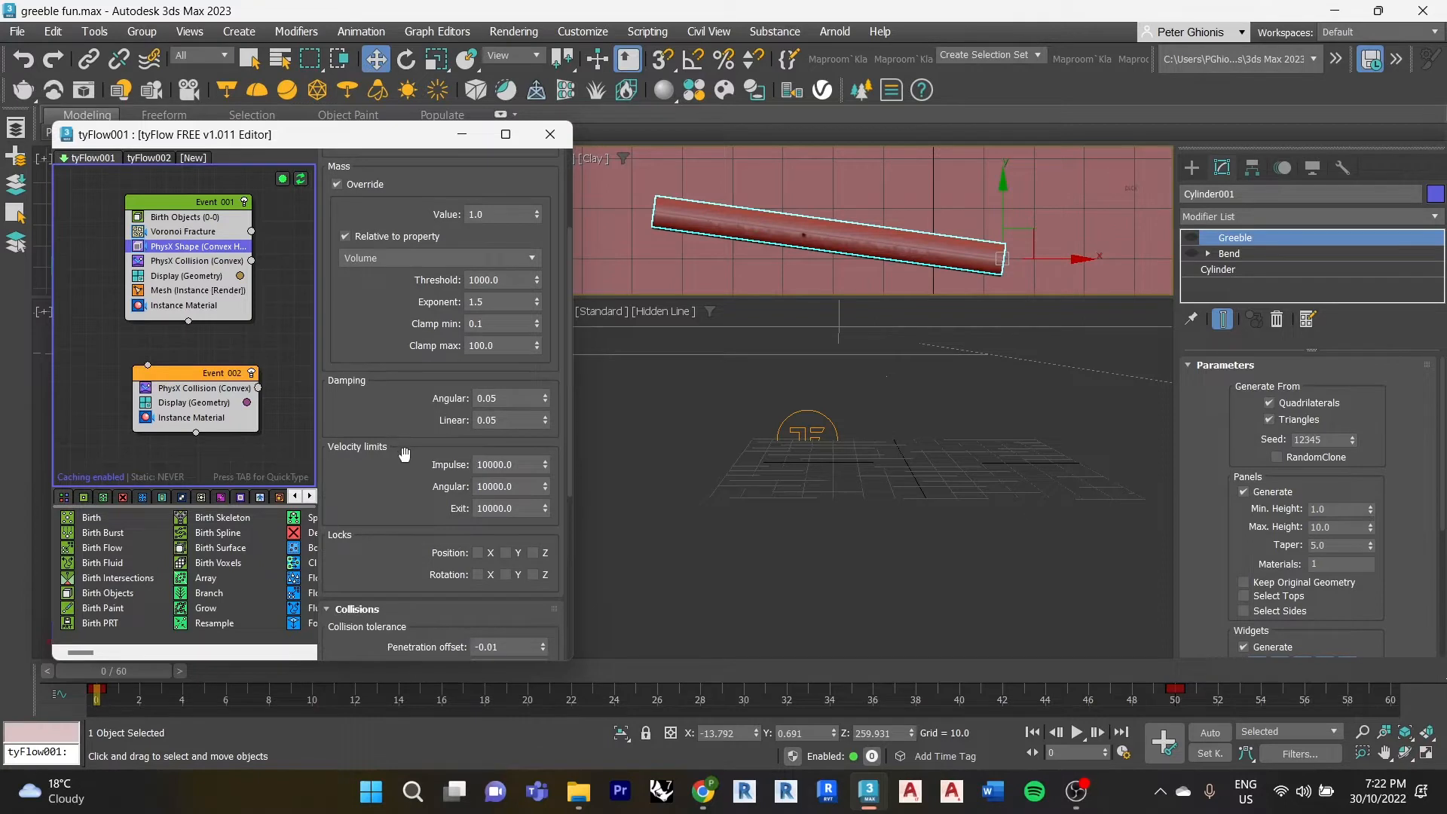
{"action": "left_click", "coordinate": [187, 261]}
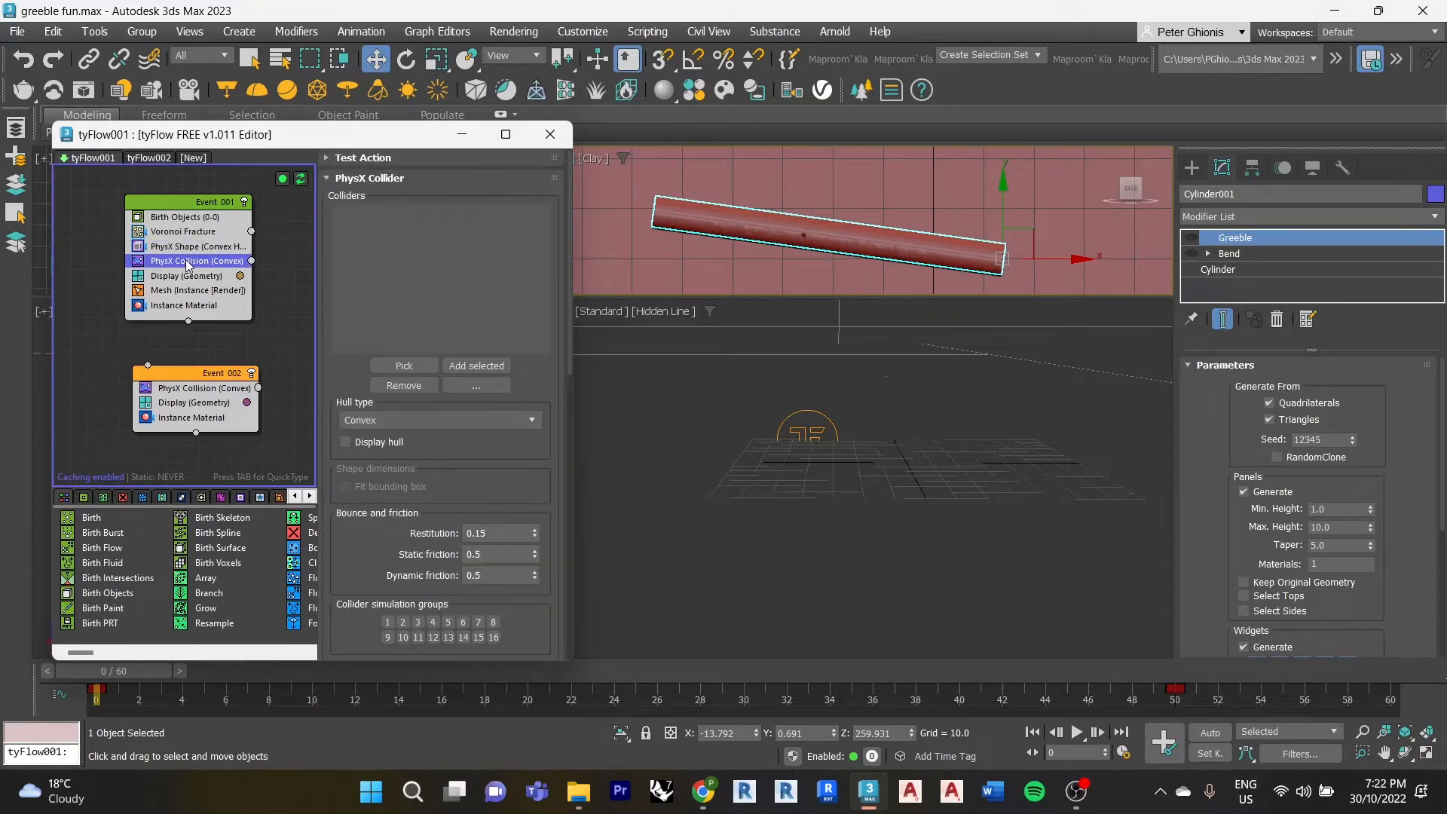
- Review Event 001's Display, Mesh and Instance Material operators, keeping Geometry as the display mode
{"action": "left_click", "coordinate": [189, 276]}
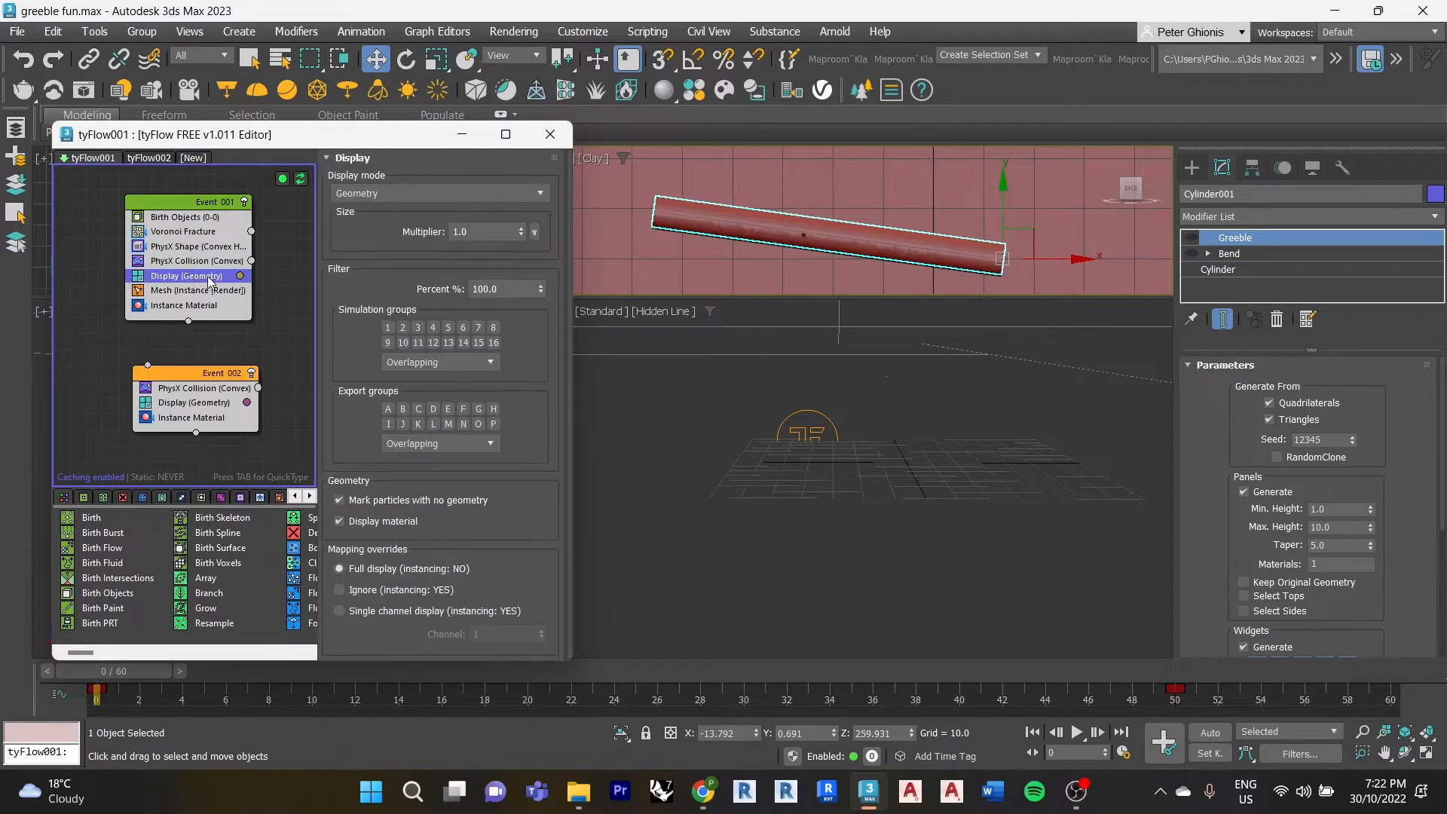
{"action": "left_click", "coordinate": [351, 194]}
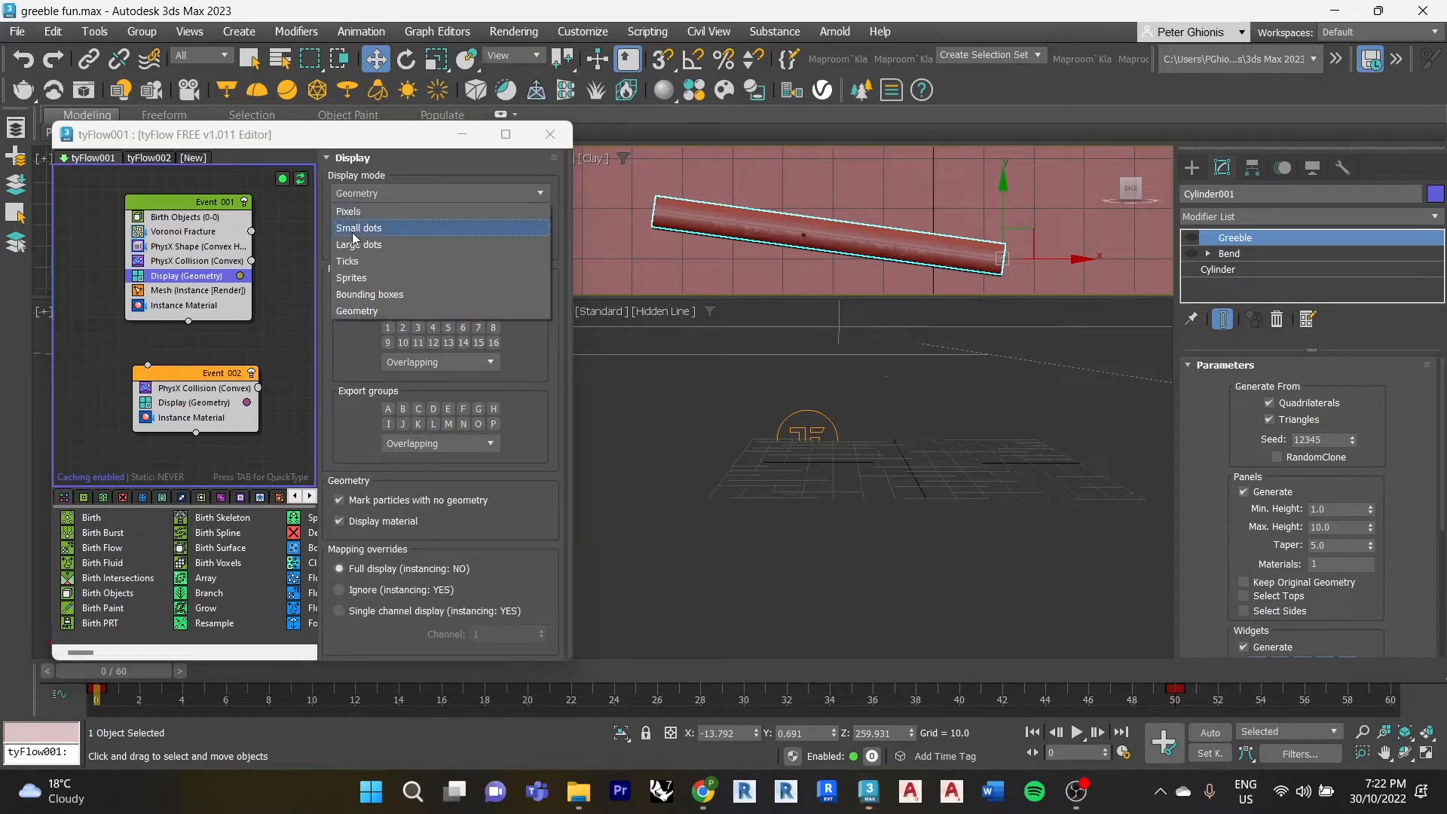
{"action": "left_click", "coordinate": [385, 310]}
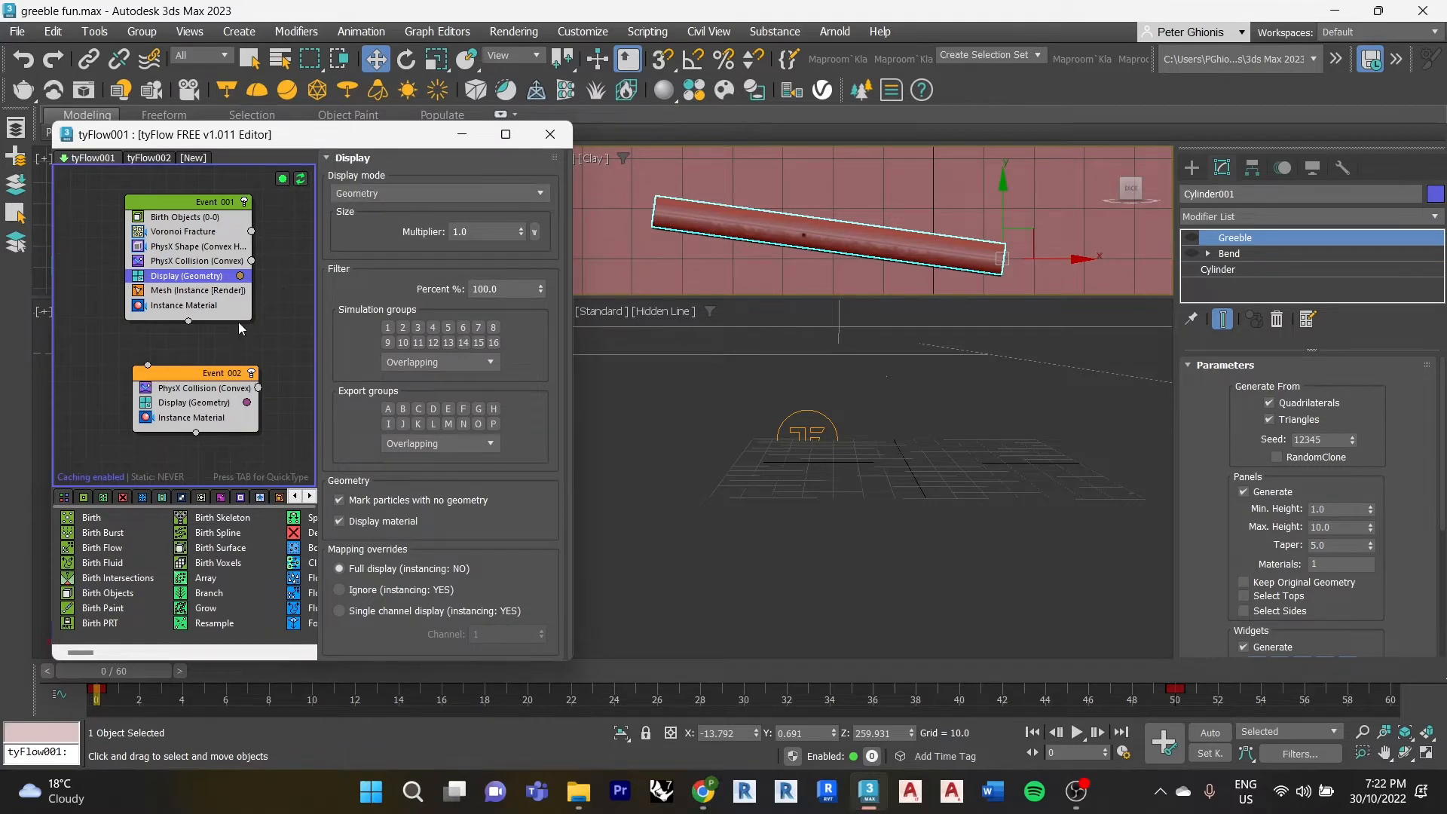
{"action": "left_click", "coordinate": [202, 291]}
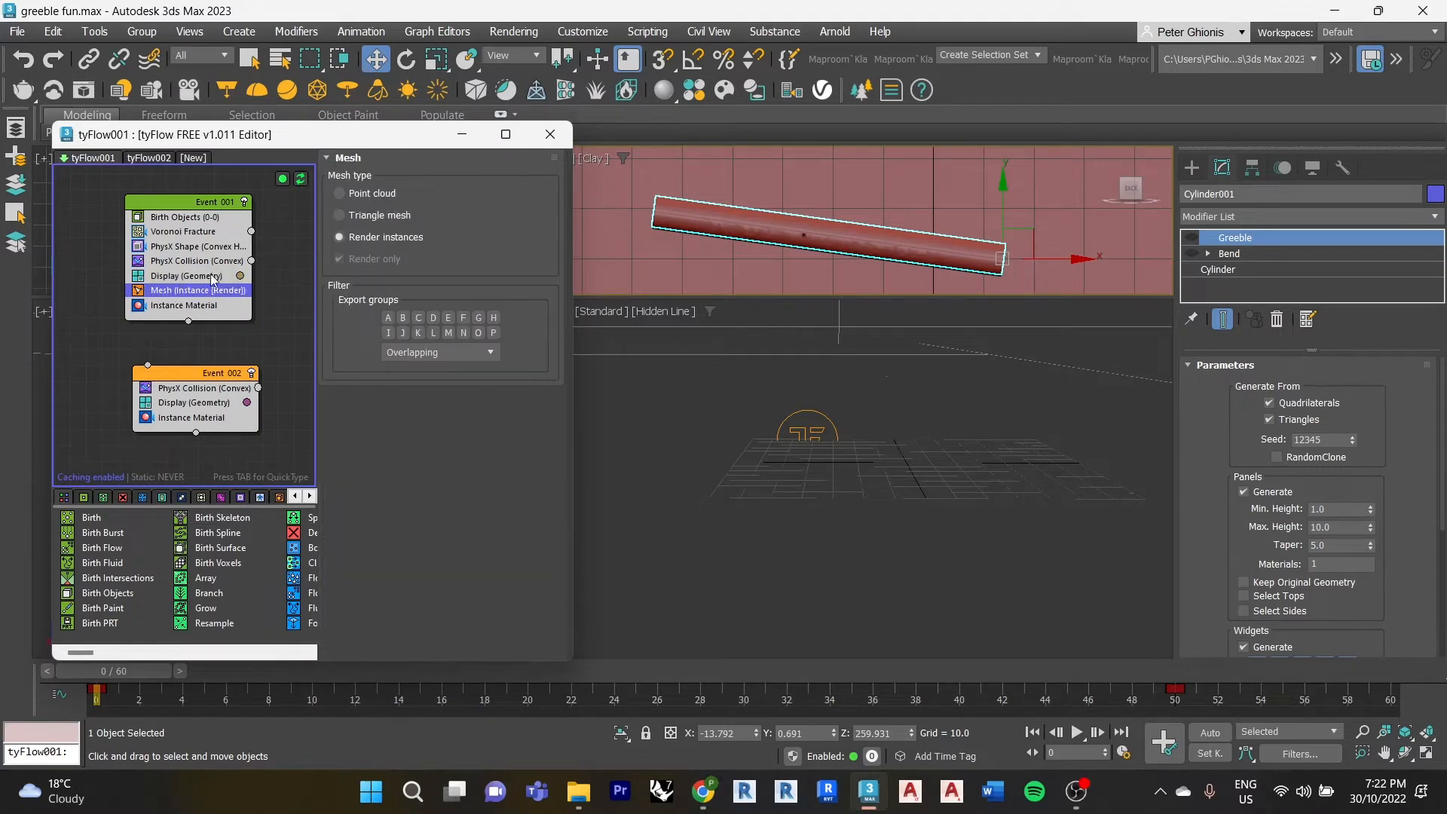
{"action": "left_click", "coordinate": [186, 306]}
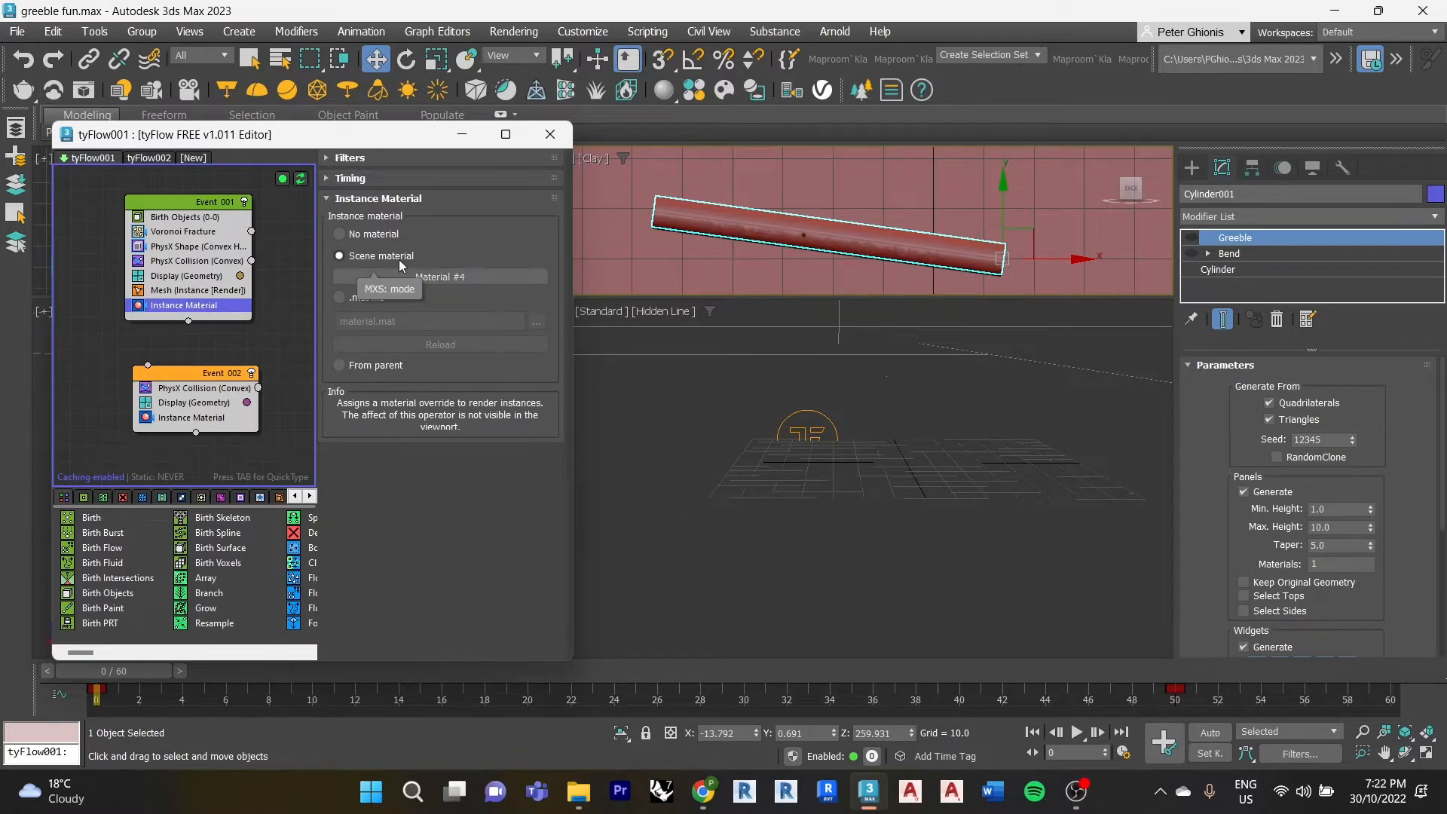
- Show where scene materials are managed by opening the Compact Material Editor, checking its material slots and closing it again
{"action": "left_click", "coordinate": [510, 31]}
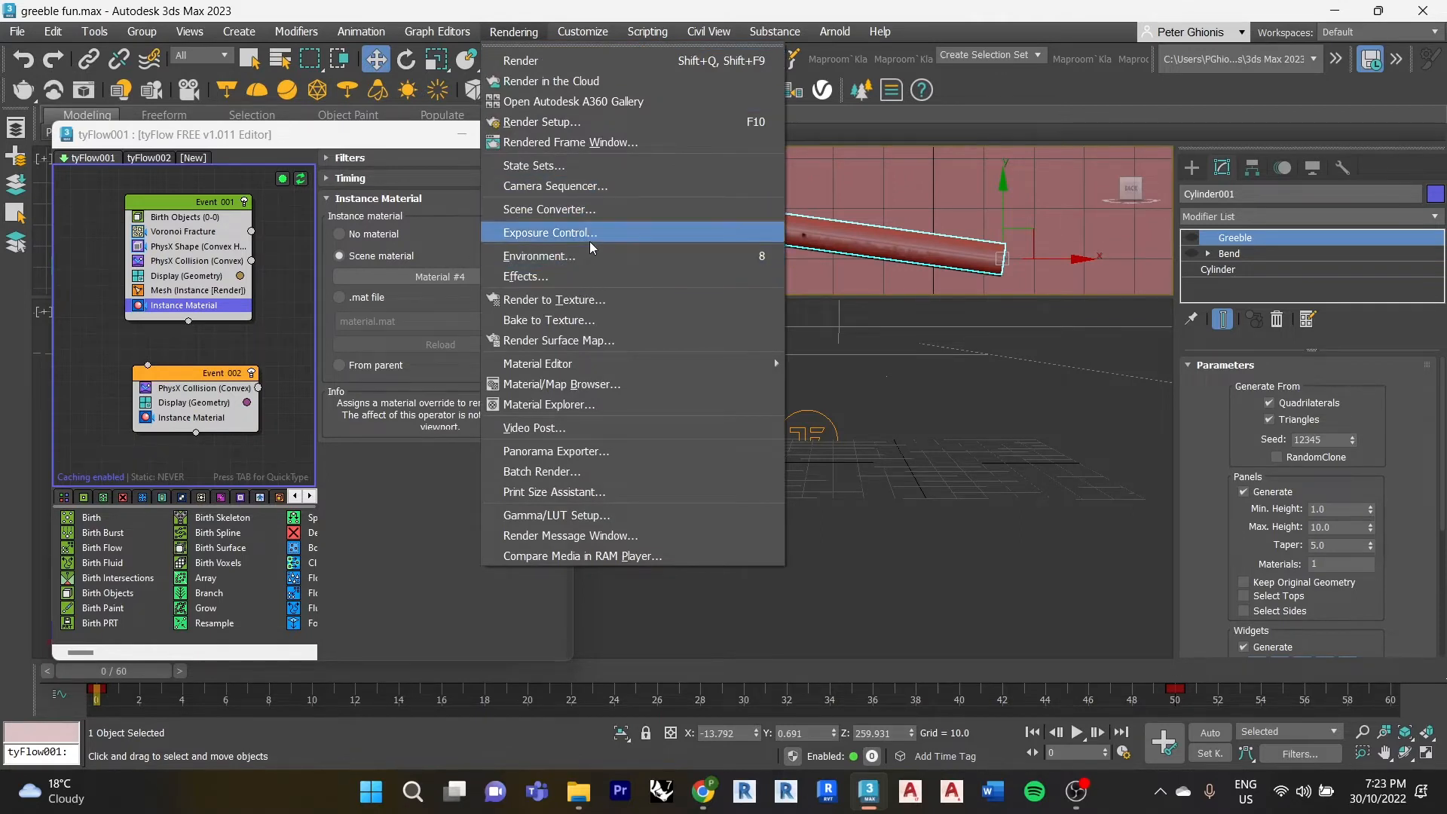
{"action": "mouse_move", "coordinate": [577, 365]}
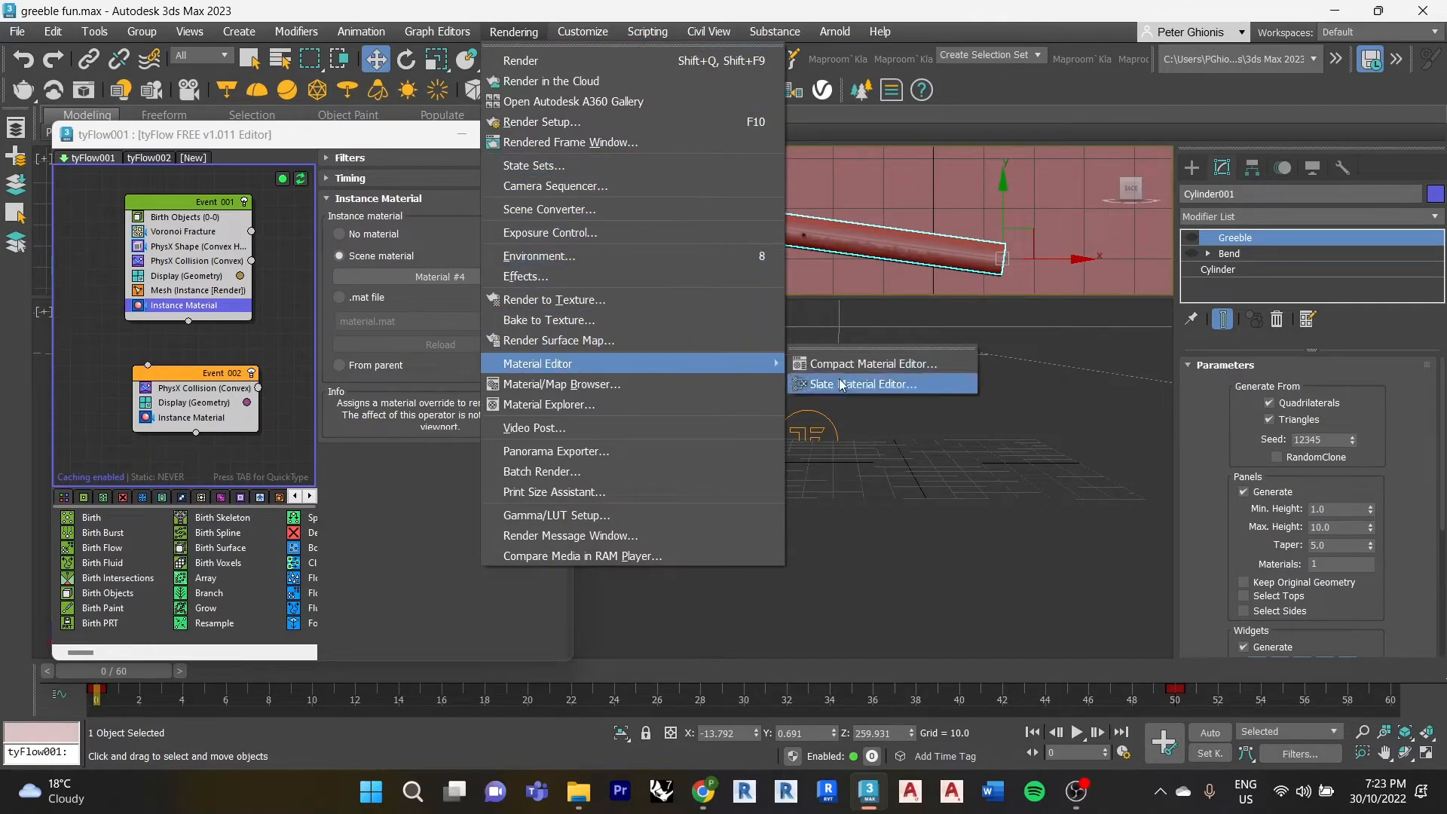
{"action": "left_click", "coordinate": [856, 363]}
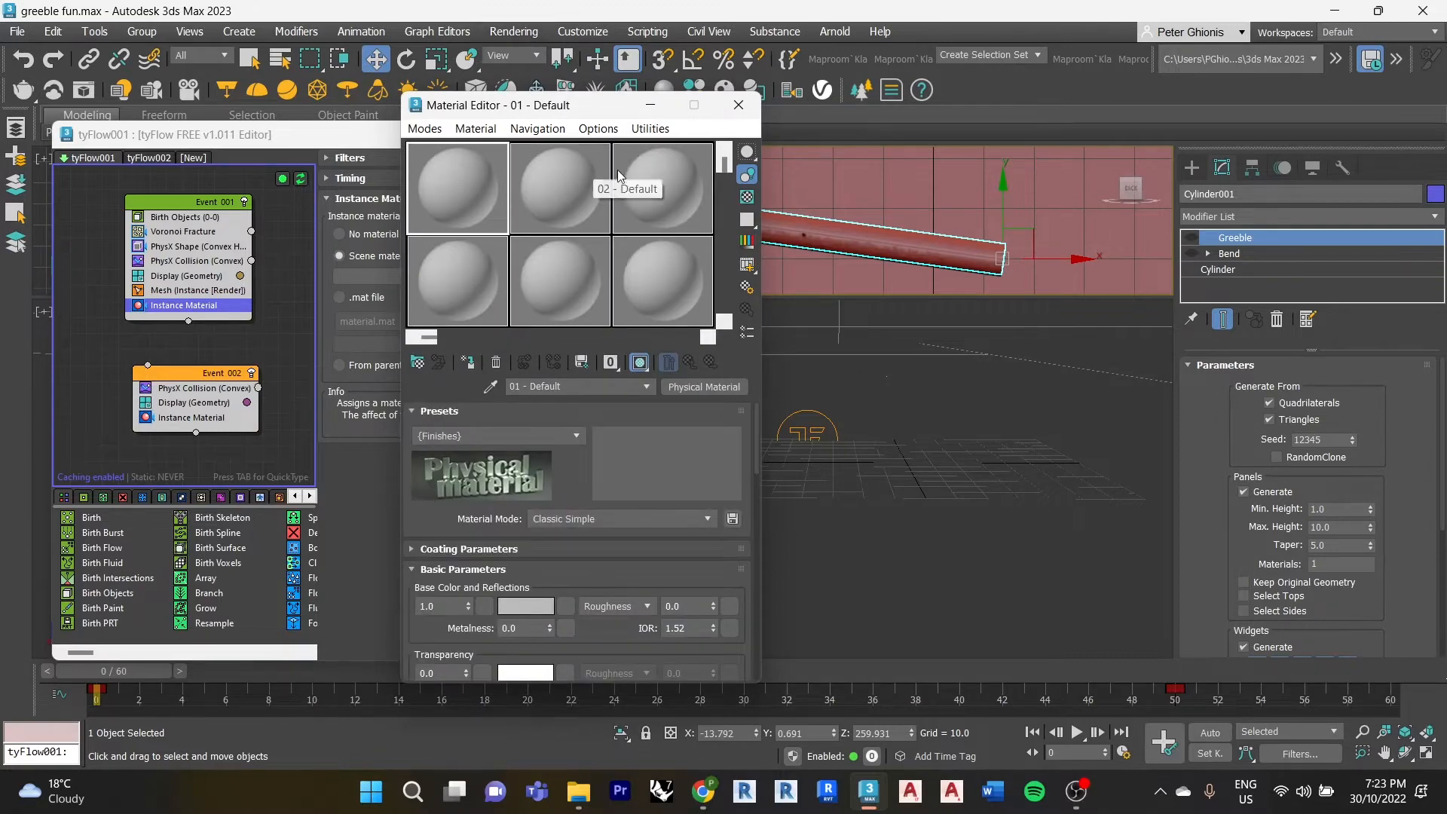
{"action": "left_click", "coordinate": [640, 389]}
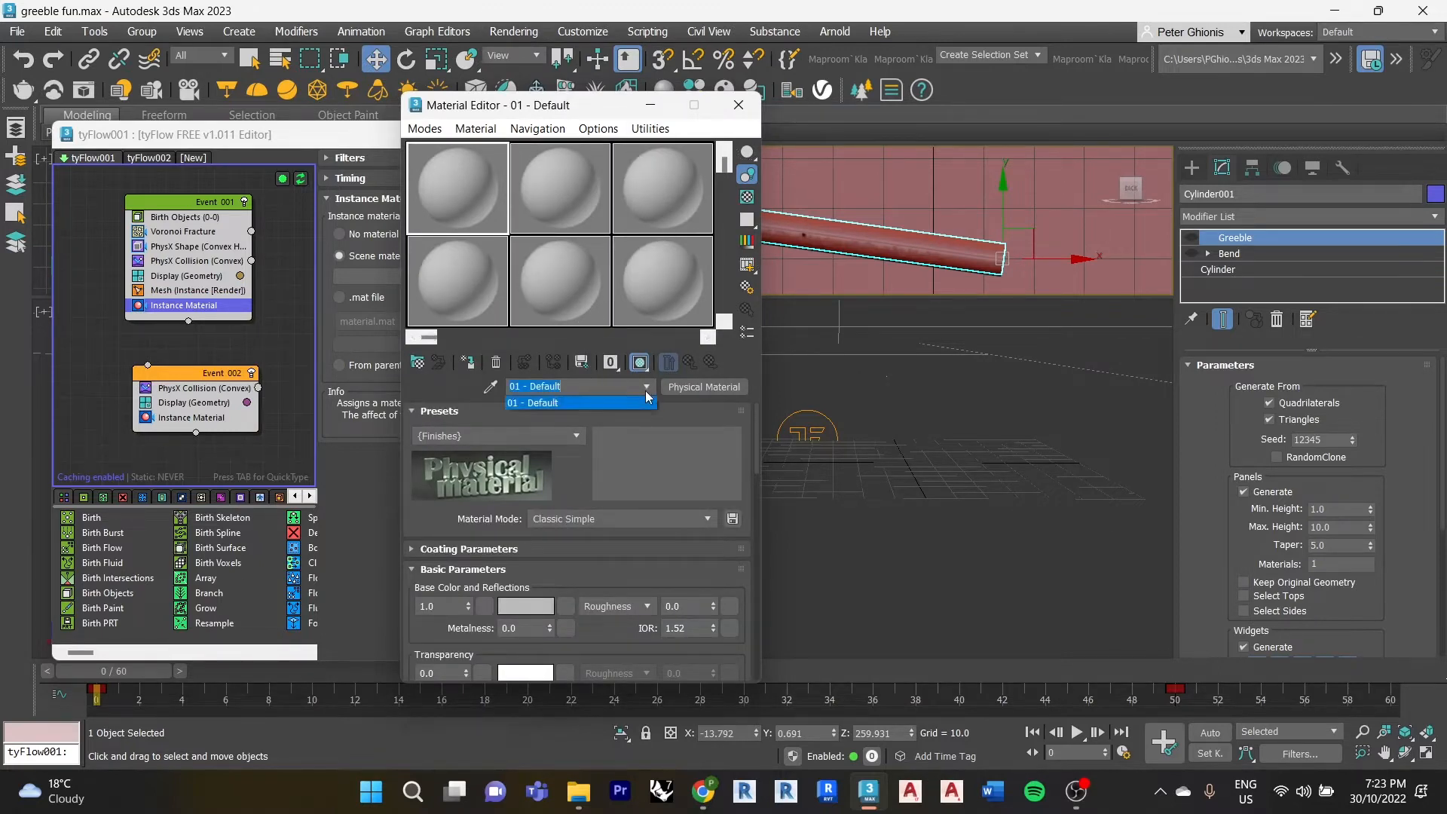
{"action": "left_click", "coordinate": [739, 105]}
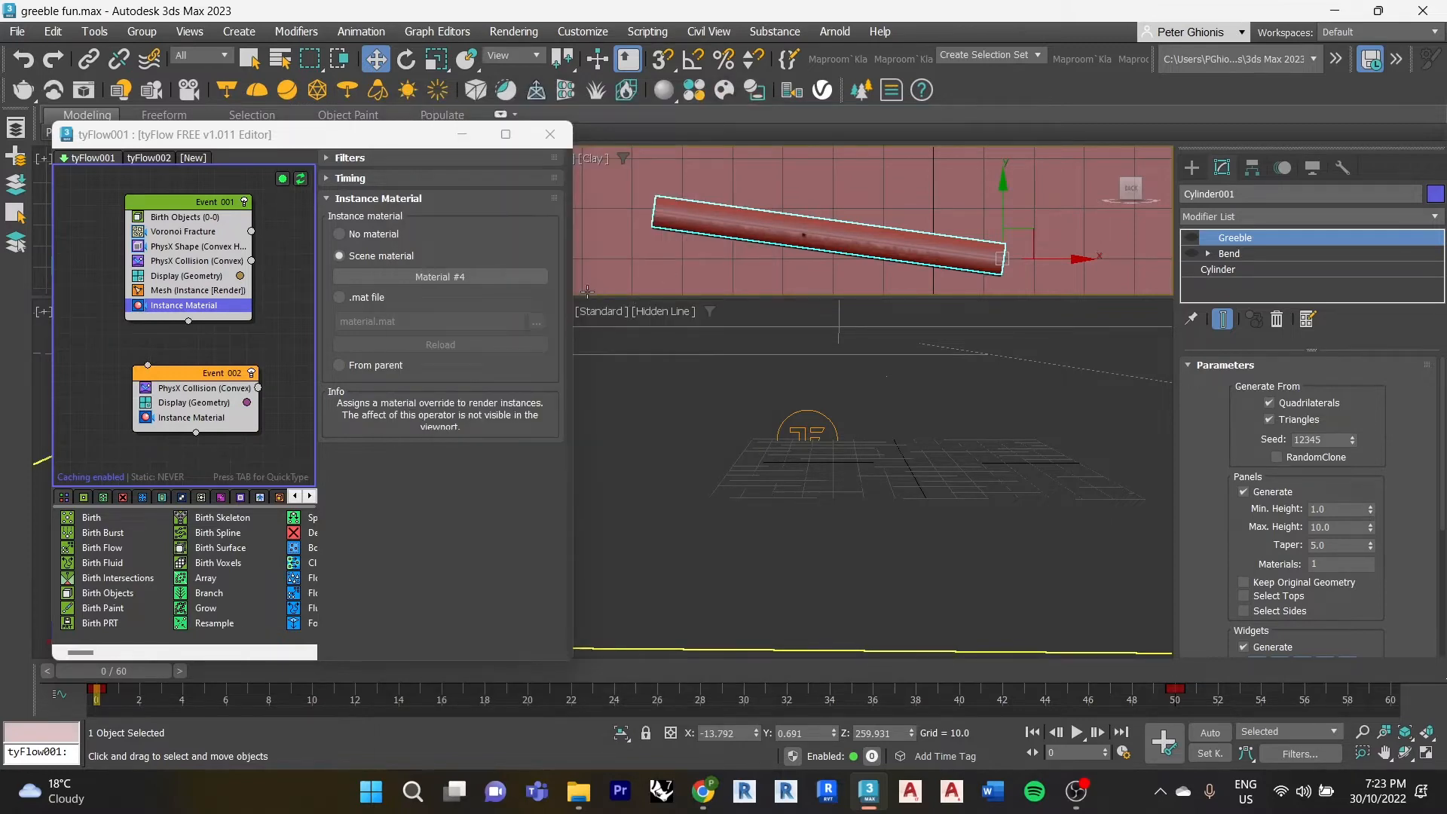
- Review Event 002's PhysX Collision, Display and Instance Material operators, then close the tyFlow editor
{"action": "left_click", "coordinate": [222, 387]}
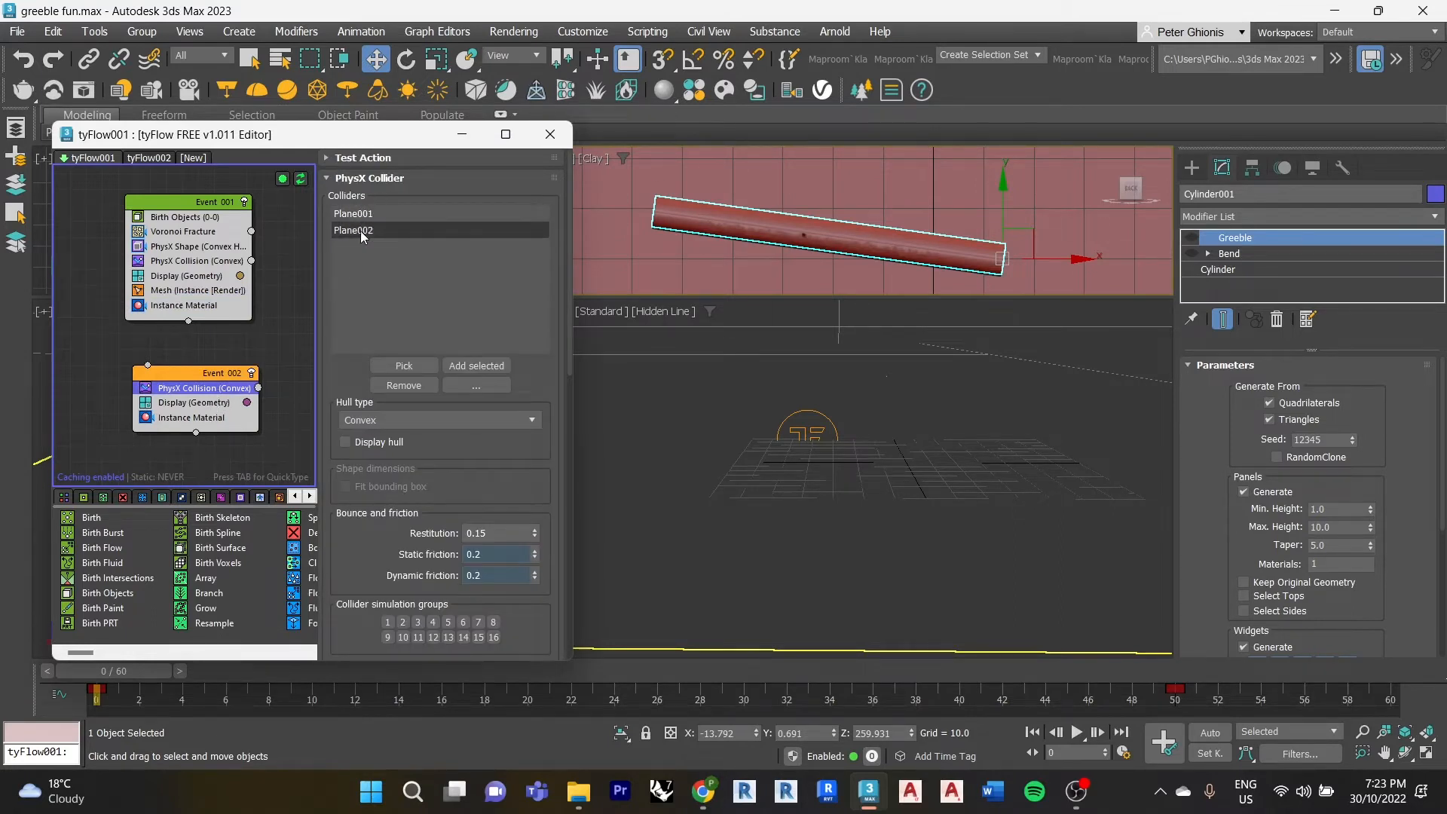
{"action": "left_click", "coordinate": [191, 411]}
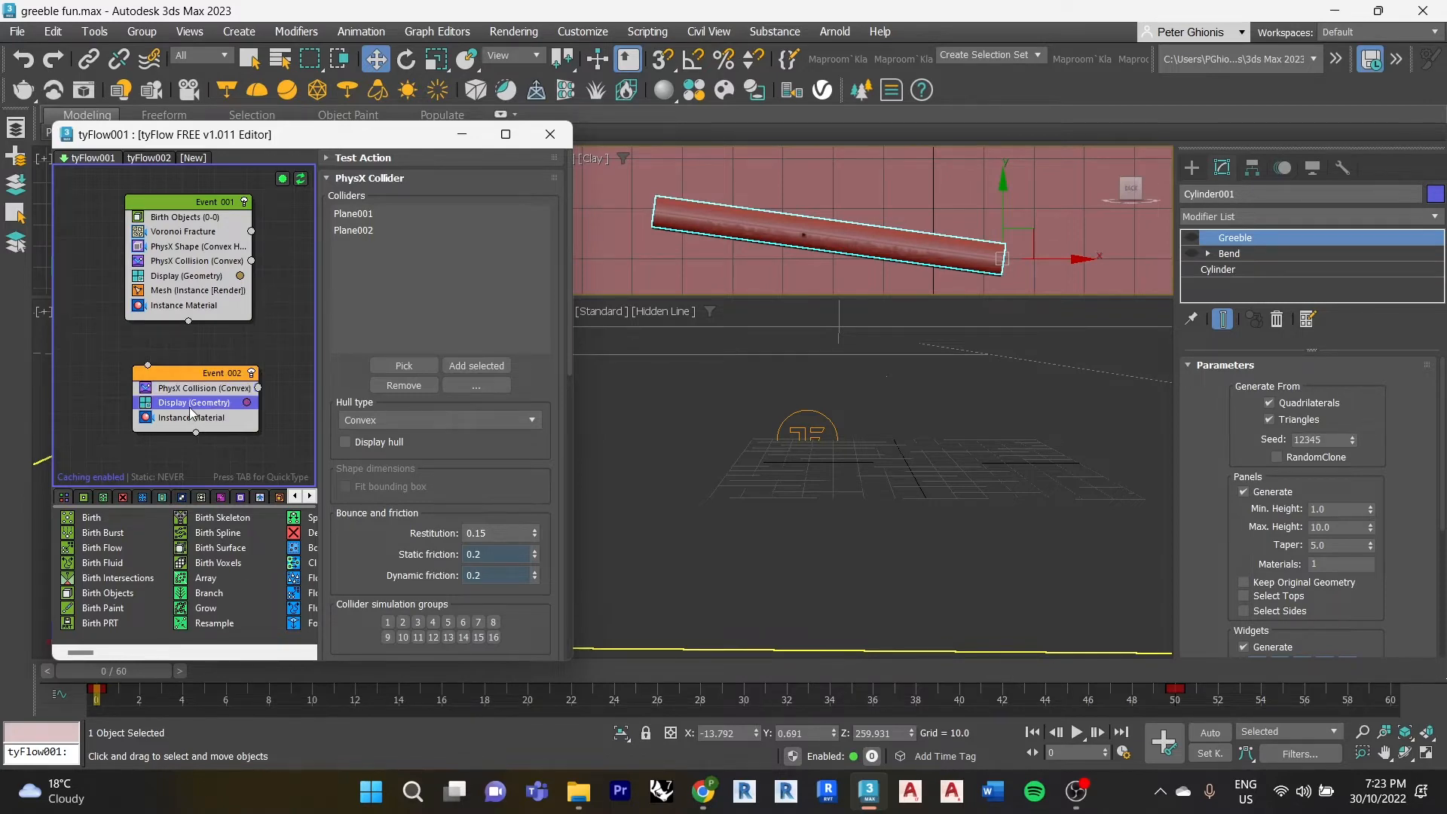
{"action": "left_click", "coordinate": [193, 418]}
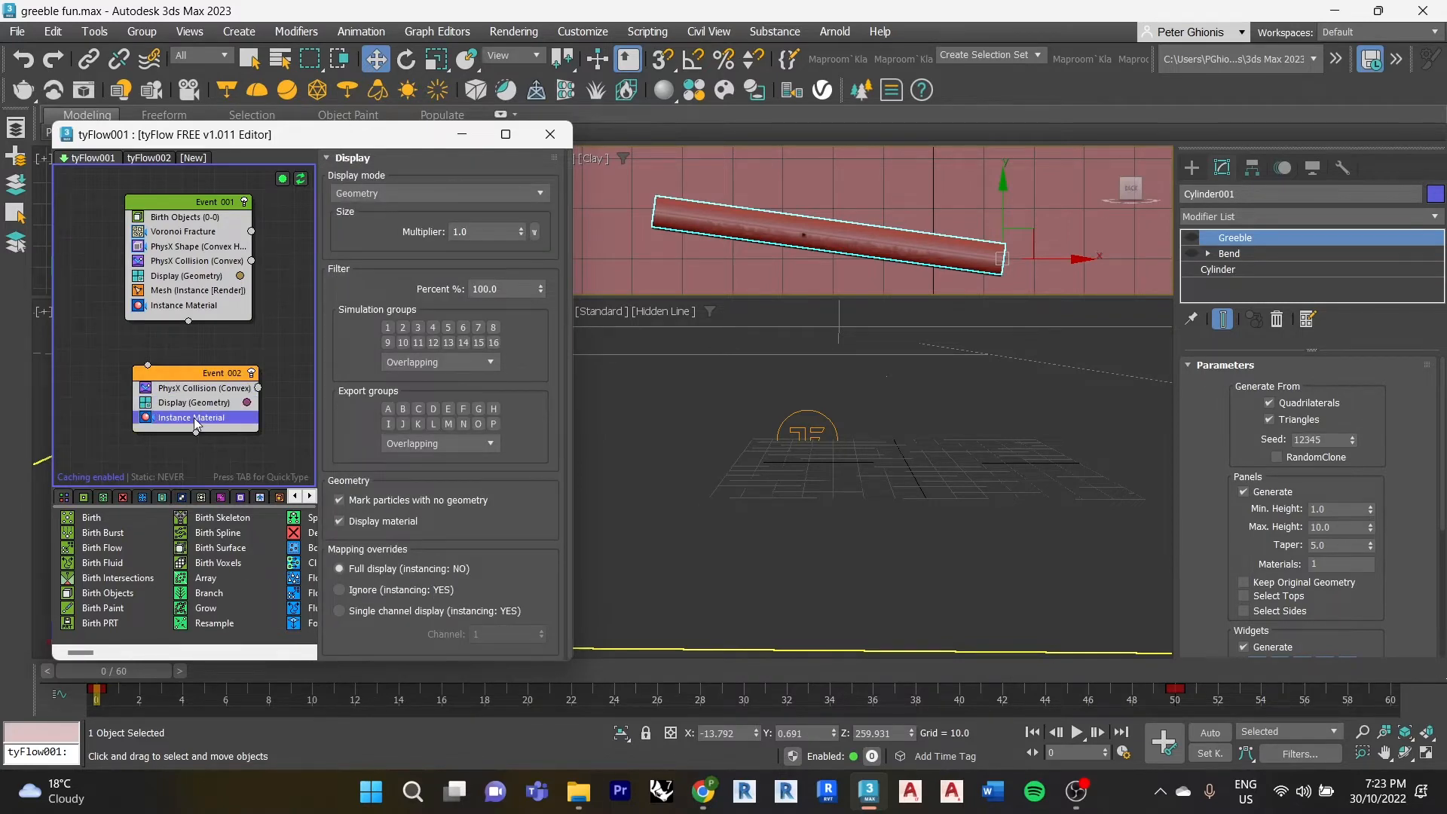
{"action": "left_click", "coordinate": [117, 342]}
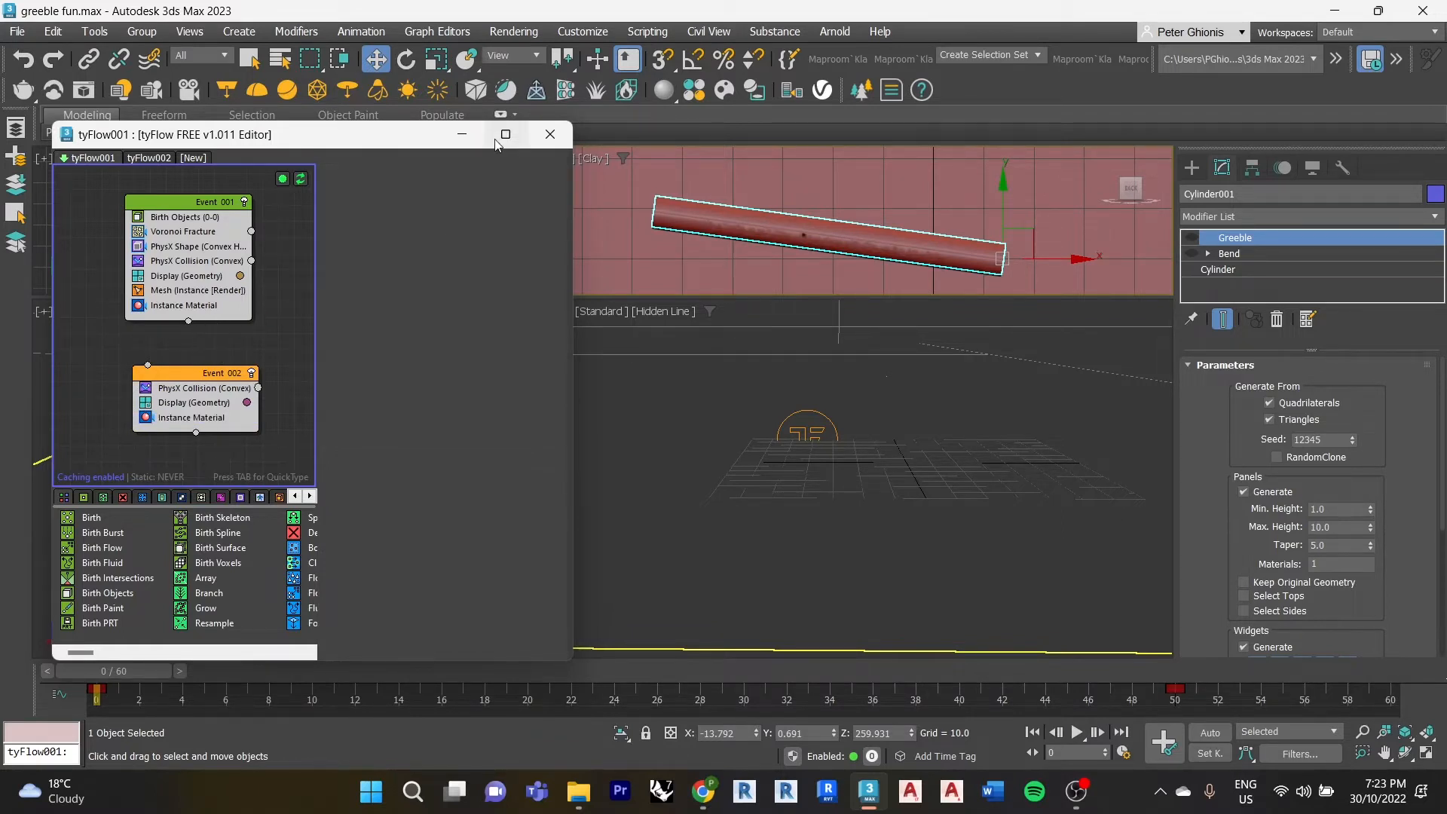
{"action": "left_click", "coordinate": [551, 134]}
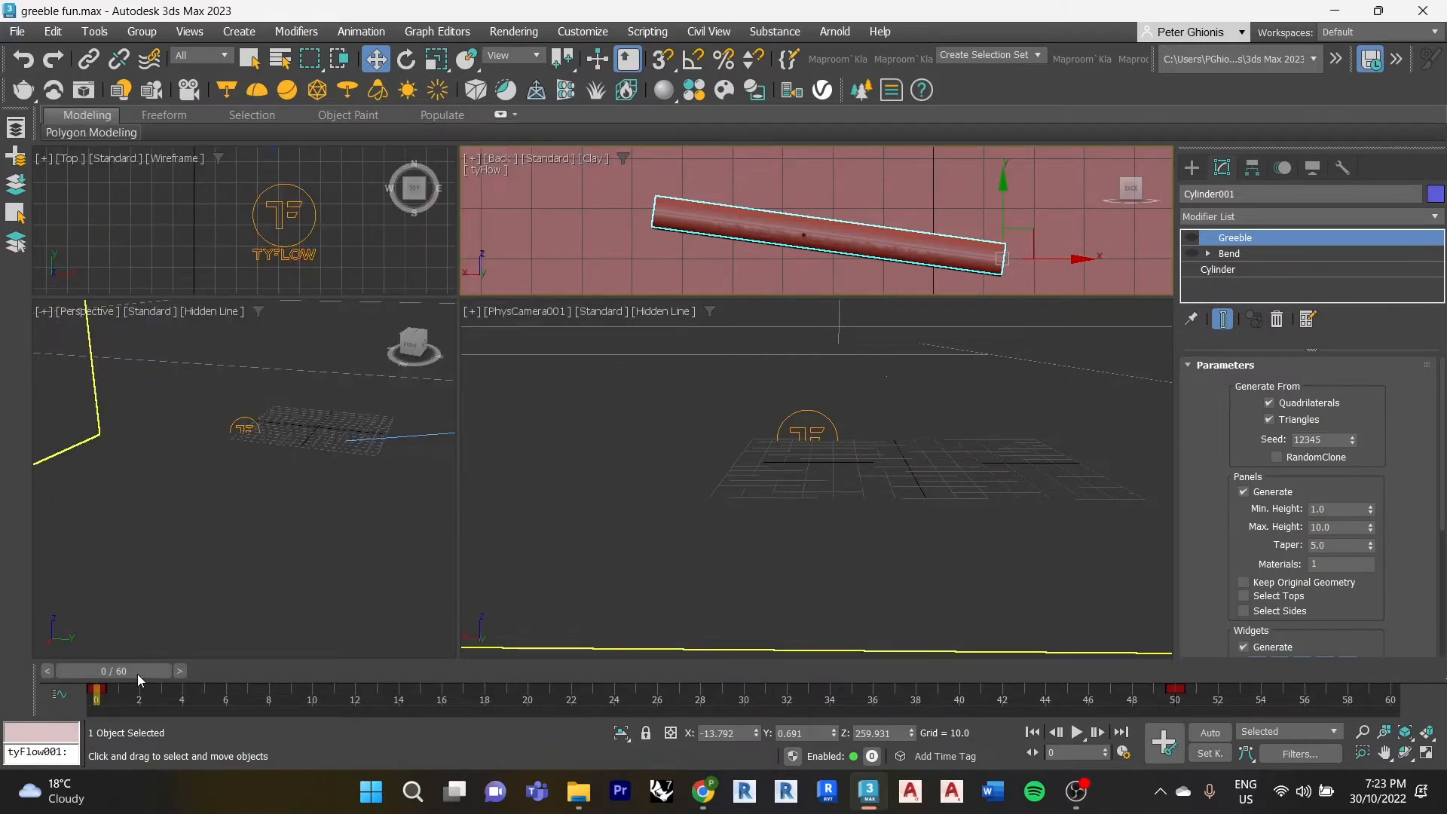
- Scrub the timeline to frame 20 to preview the falling cylinder, then return to frame 0
{"action": "left_click_drag", "start_coordinate": [141, 671], "coordinate": [548, 691]}
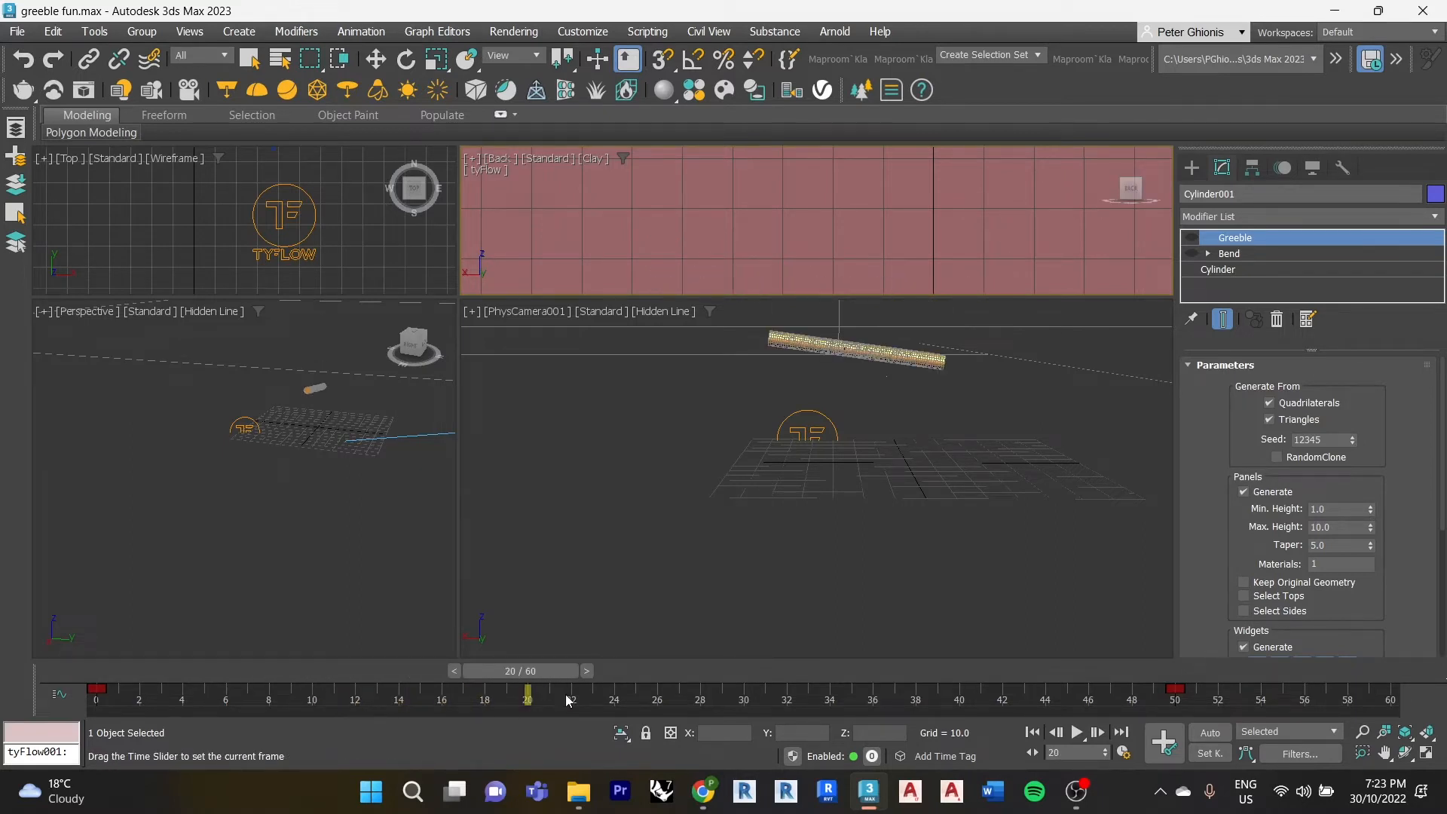
{"action": "key", "text": "w"}
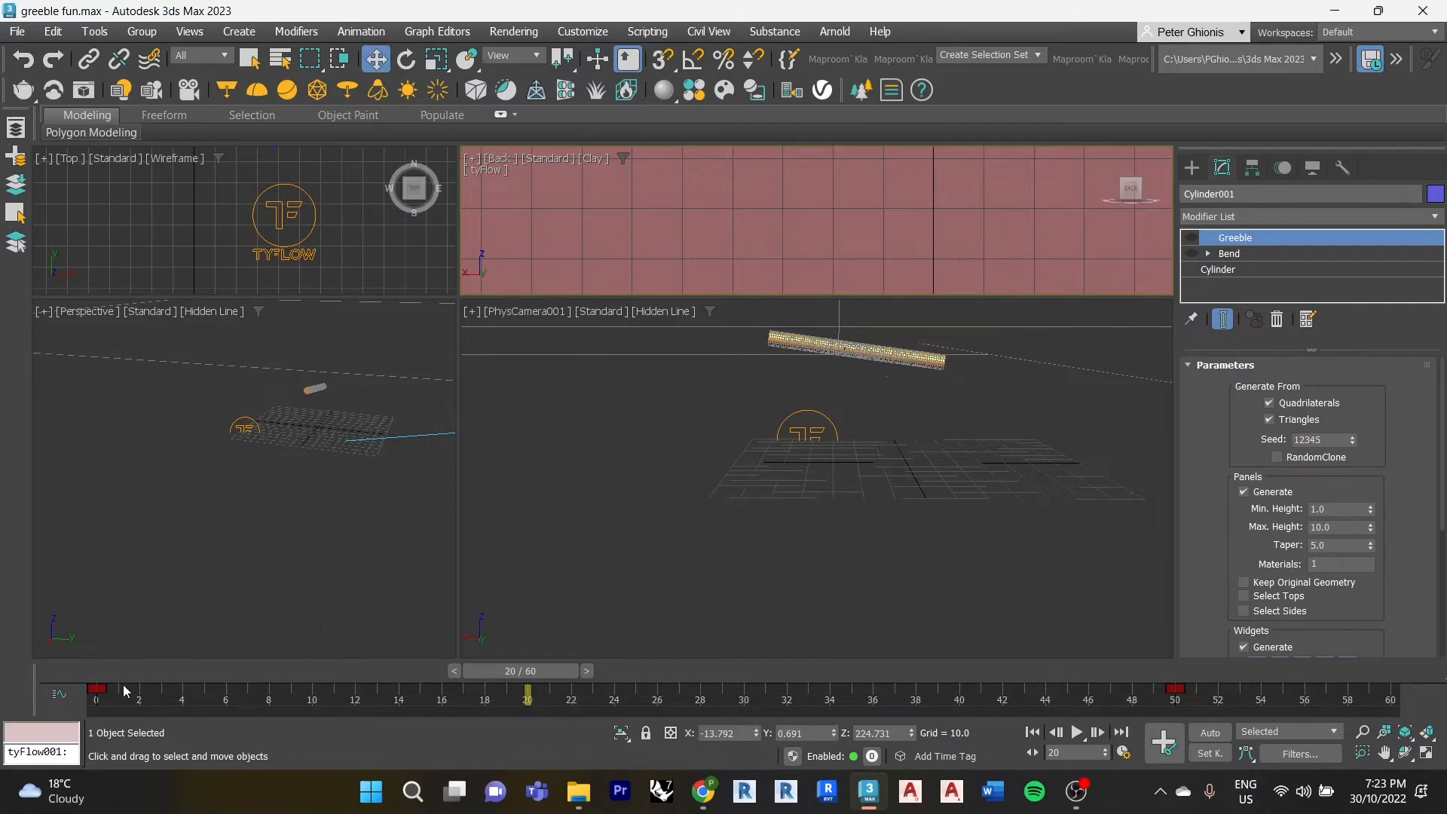
{"action": "left_click", "coordinate": [74, 671]}
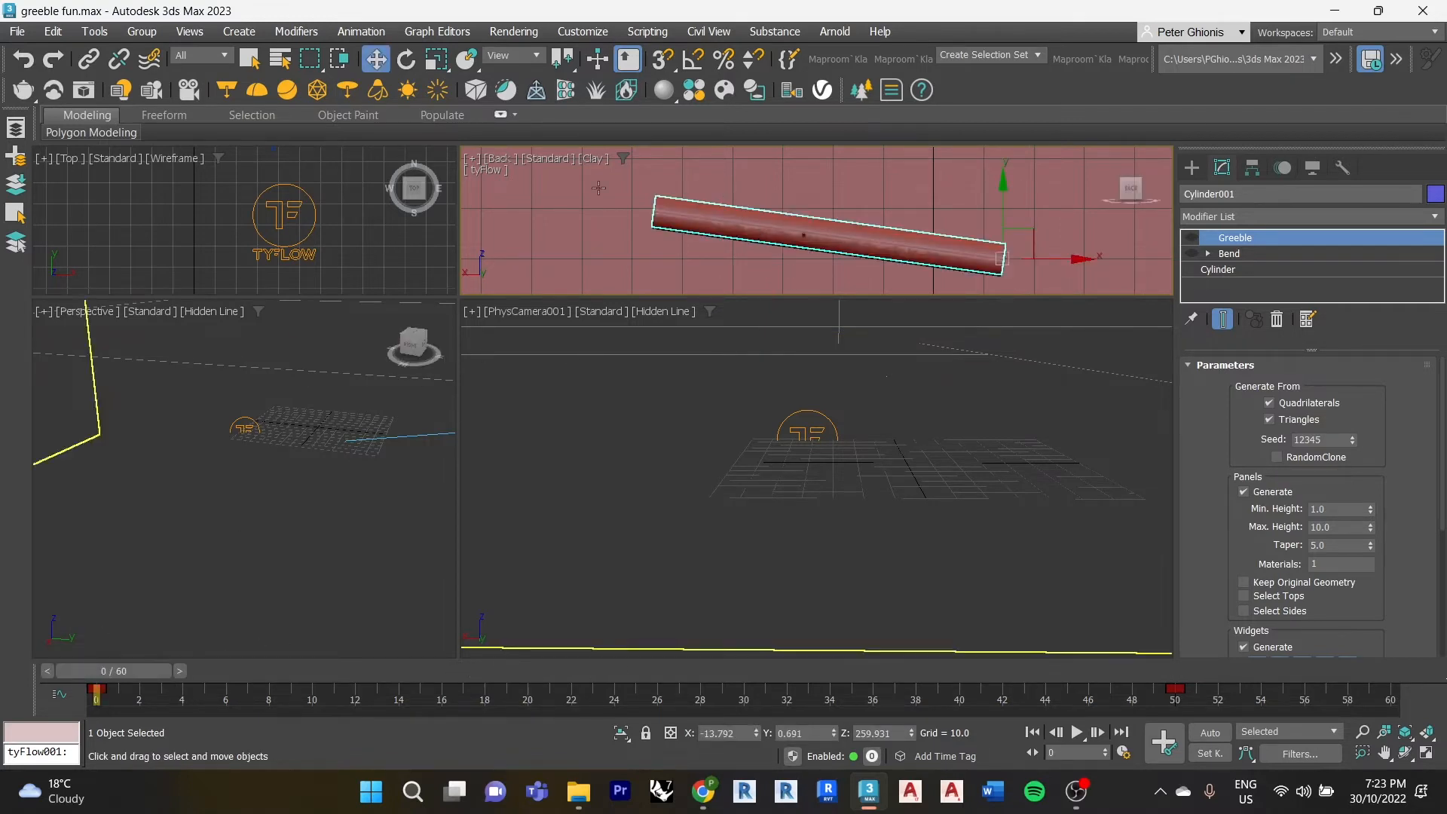
- Hide Cylinder001 through the Layer Explorer and close the explorer again
{"action": "left_click", "coordinate": [25, 153]}
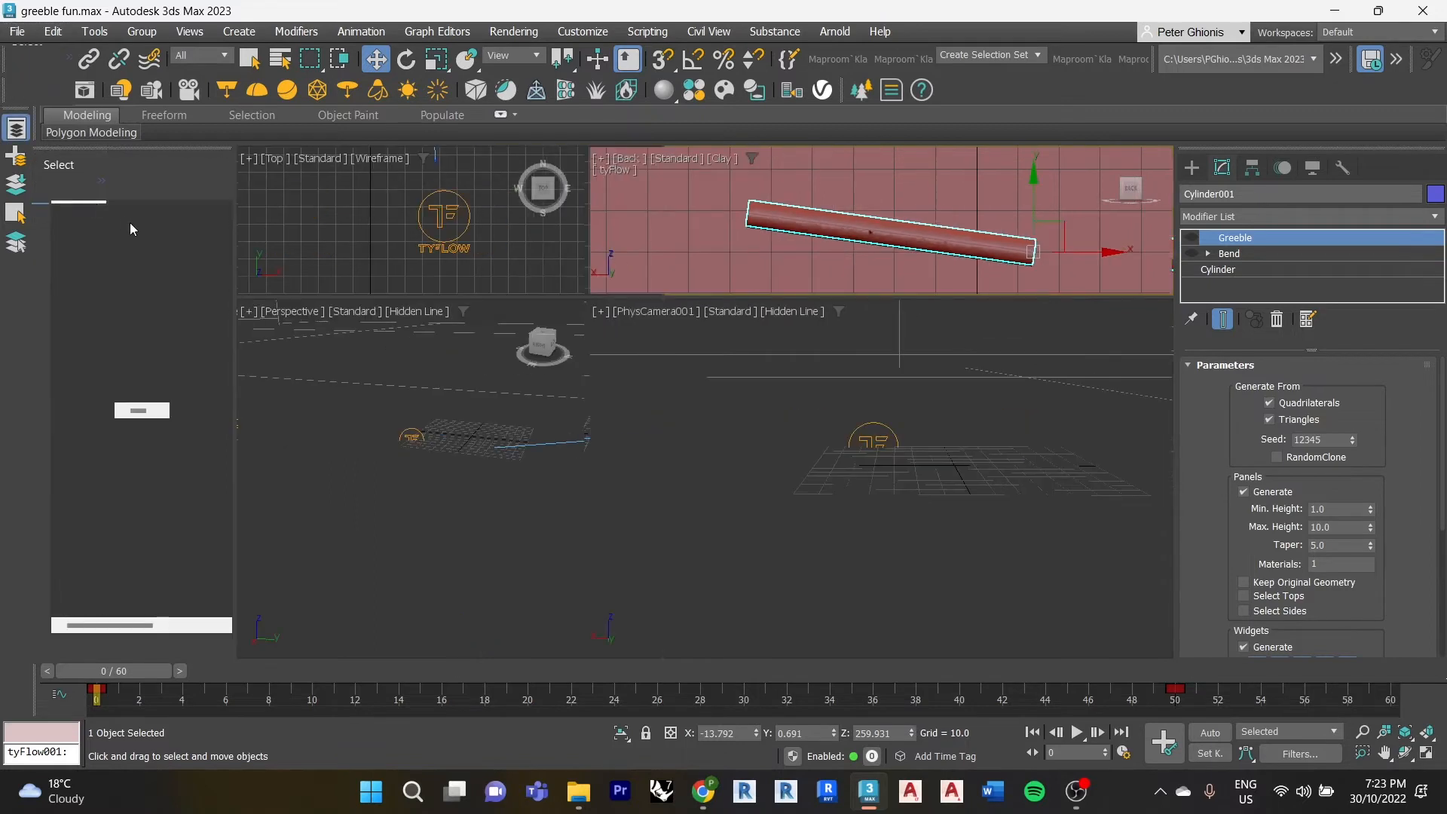
{"action": "left_click", "coordinate": [58, 226]}
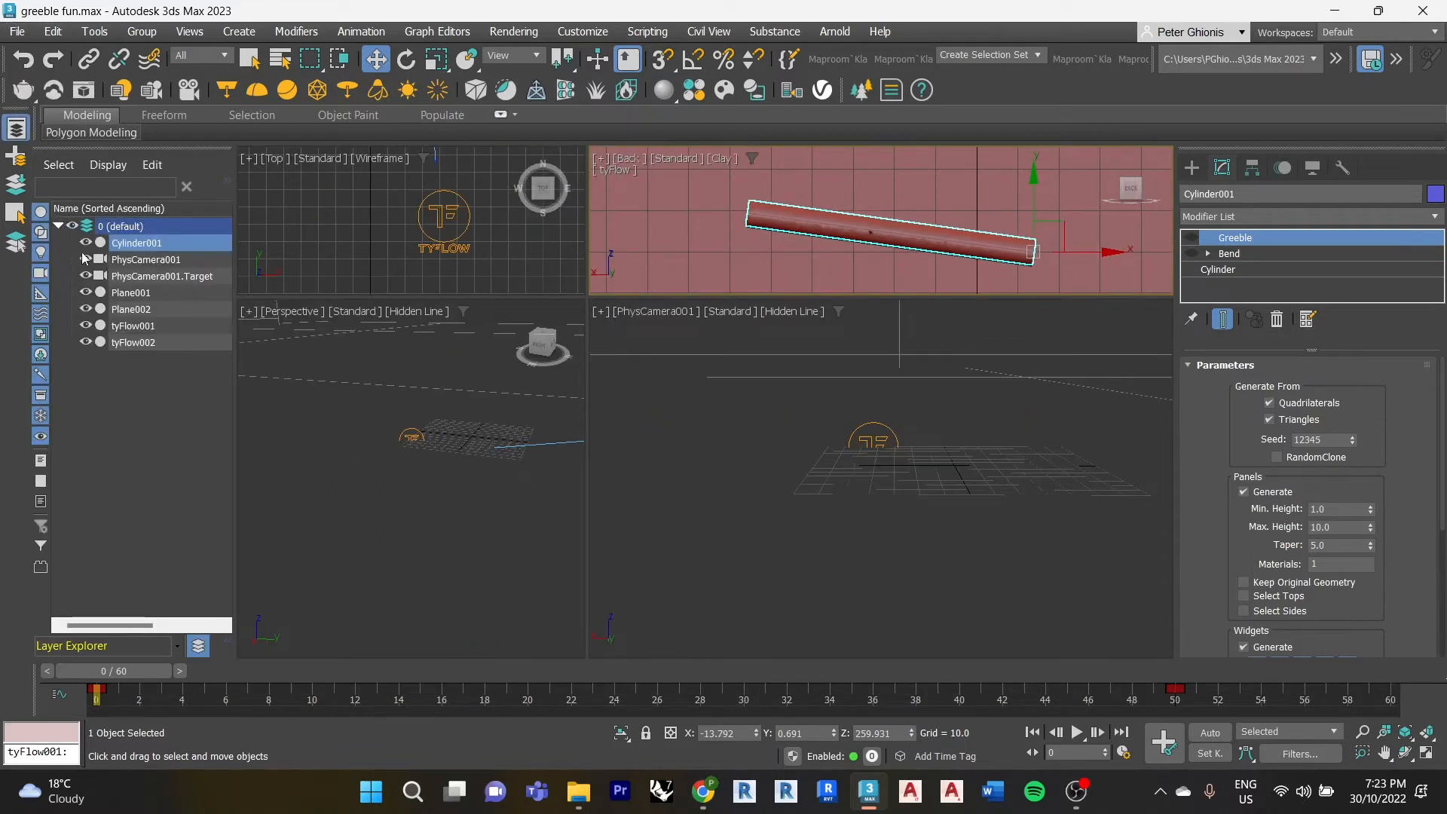
{"action": "left_click", "coordinate": [86, 242]}
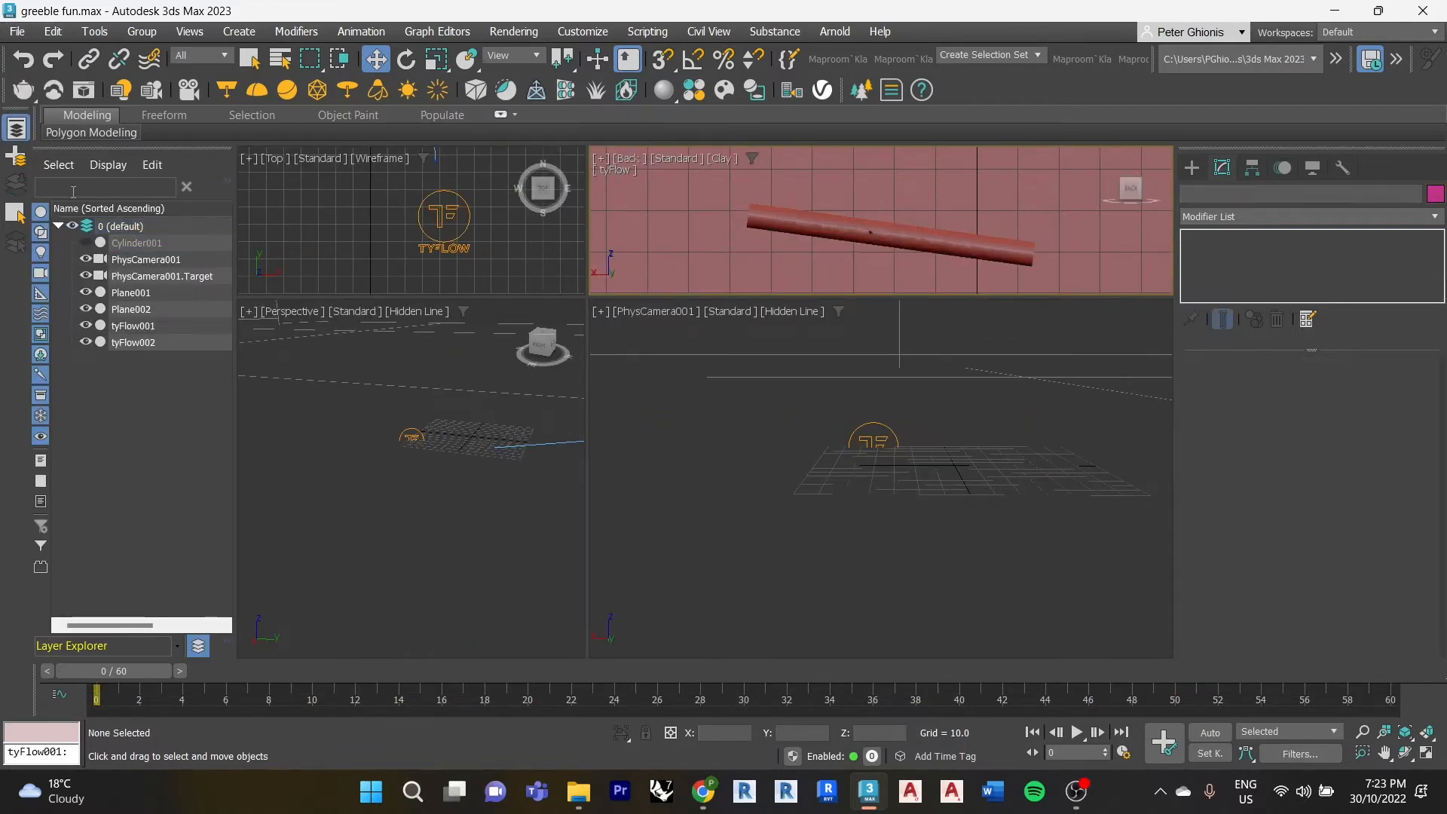
{"action": "left_click", "coordinate": [58, 226]}
{"action": "left_click", "coordinate": [16, 128]}
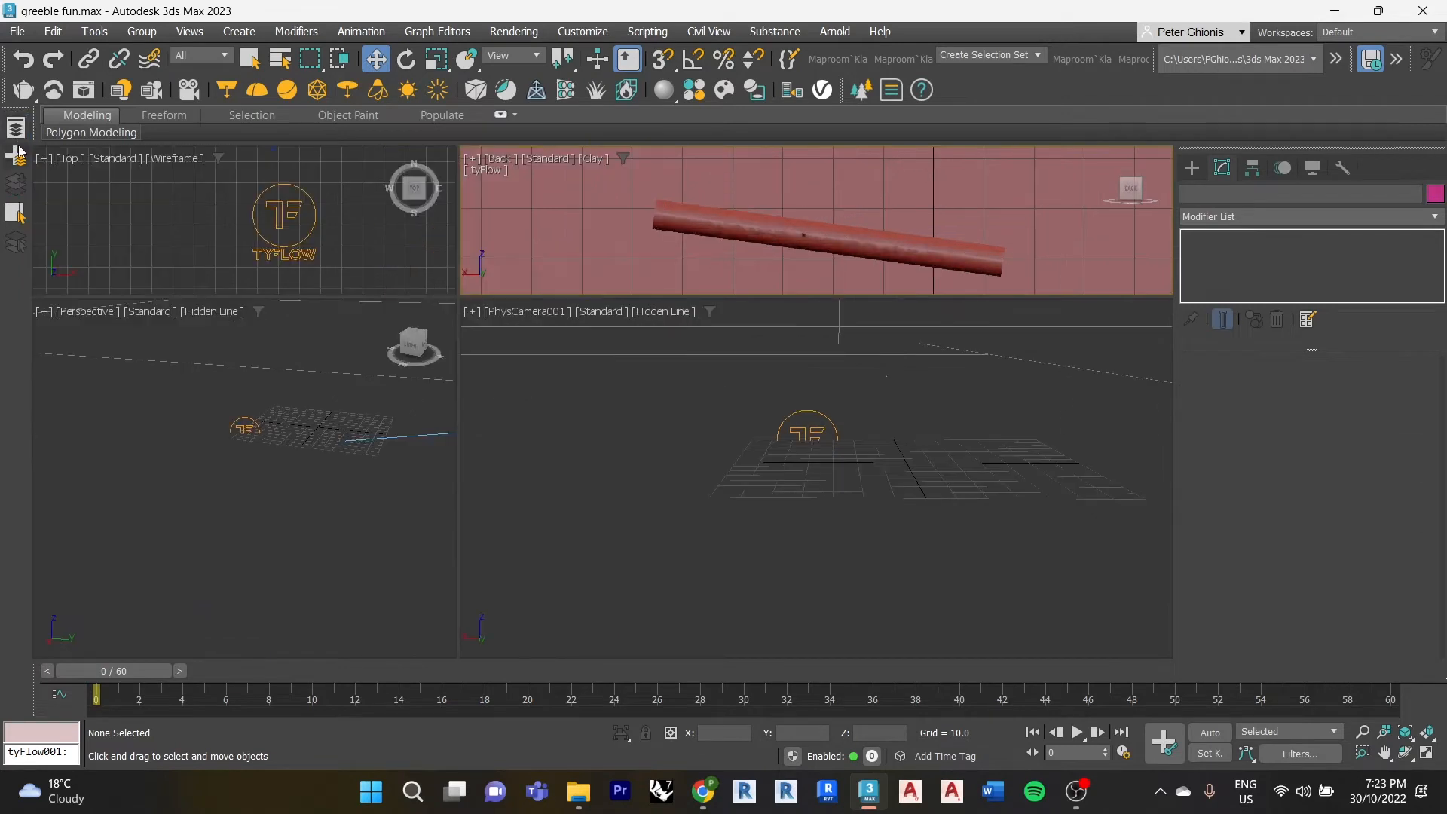
- Maximize the PhysCamera001 view and freeze Plane001
{"action": "left_click", "coordinate": [552, 400]}
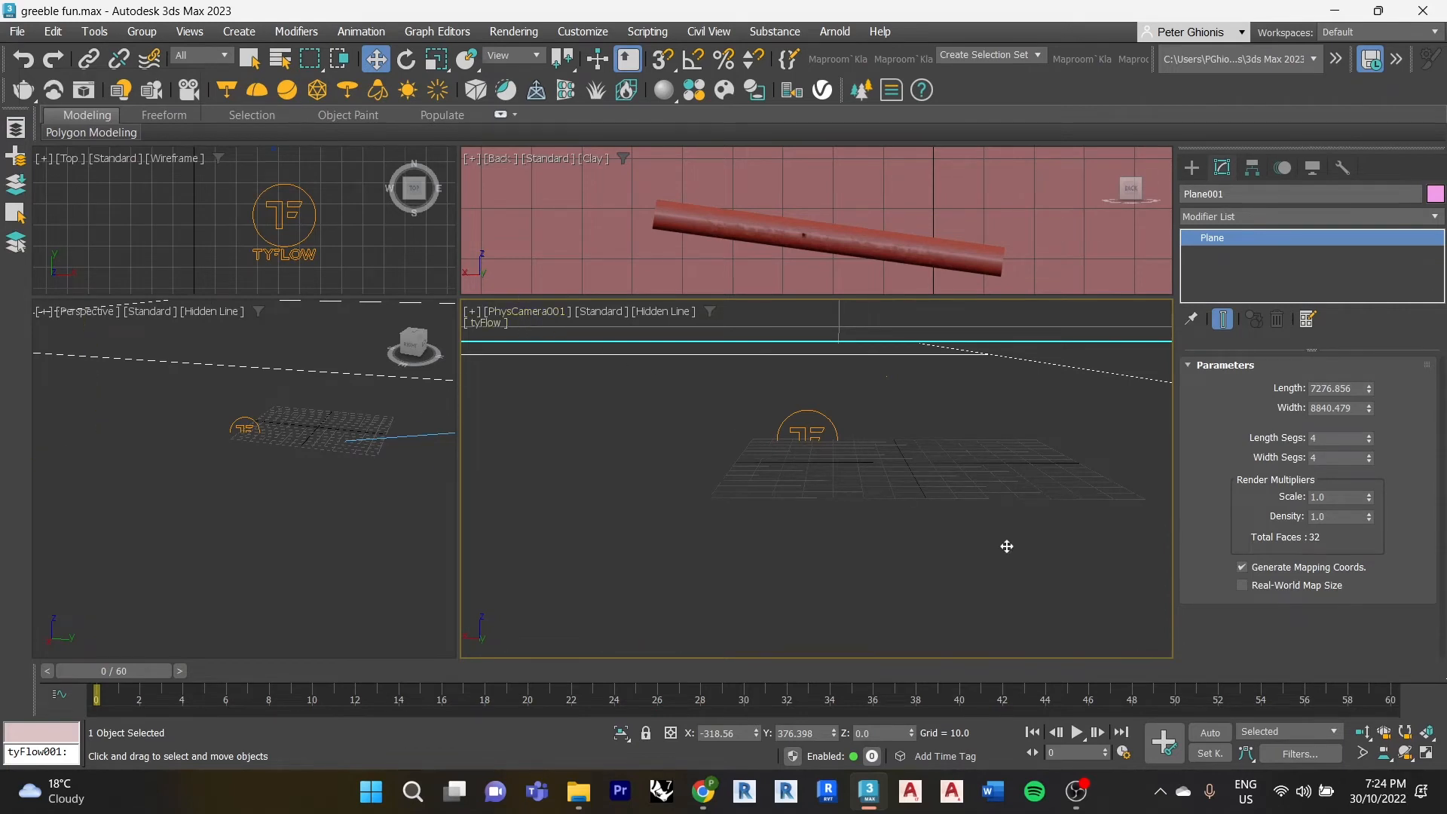
{"action": "left_click", "coordinate": [1427, 753]}
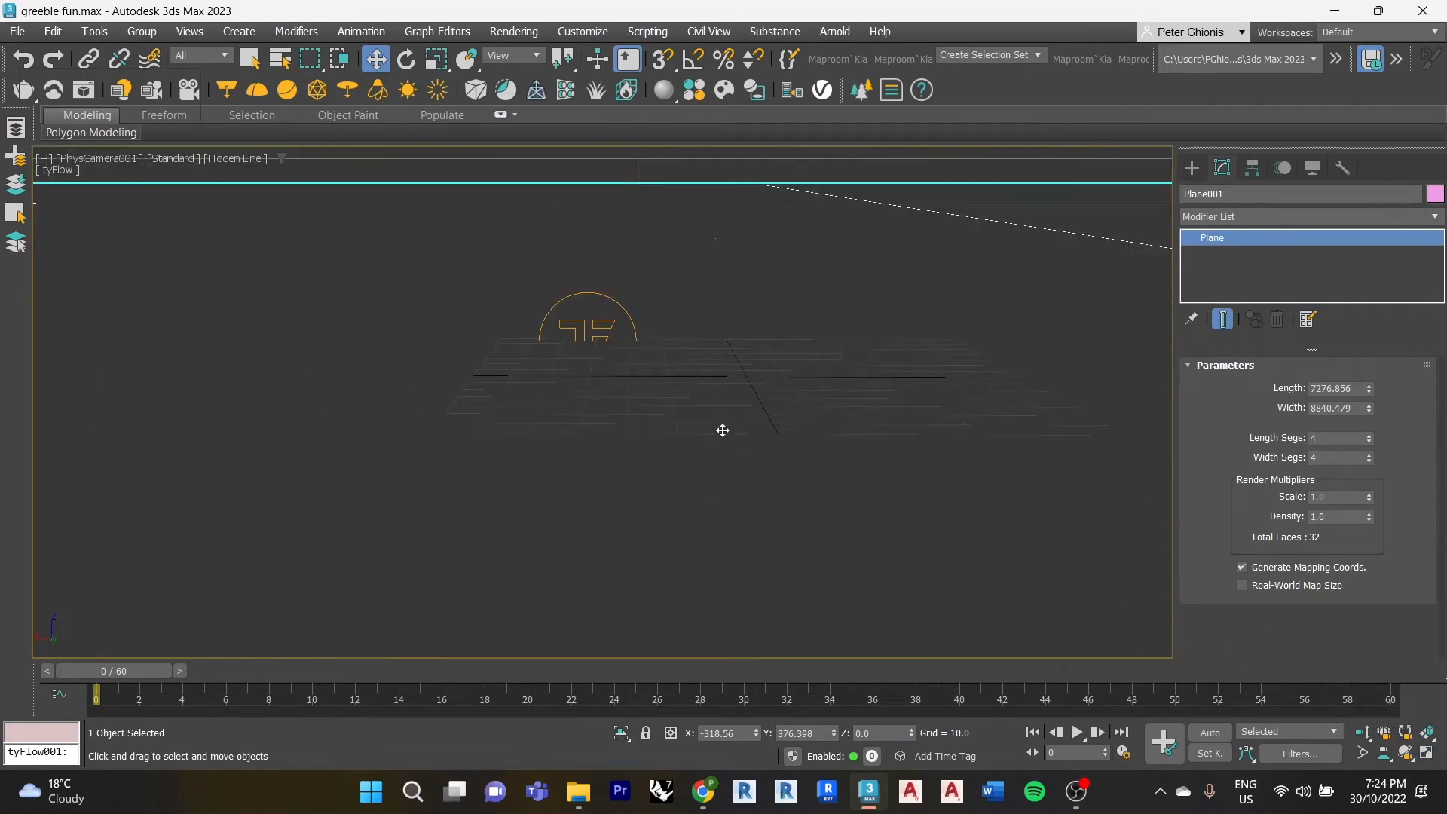
{"action": "right_click", "coordinate": [677, 242]}
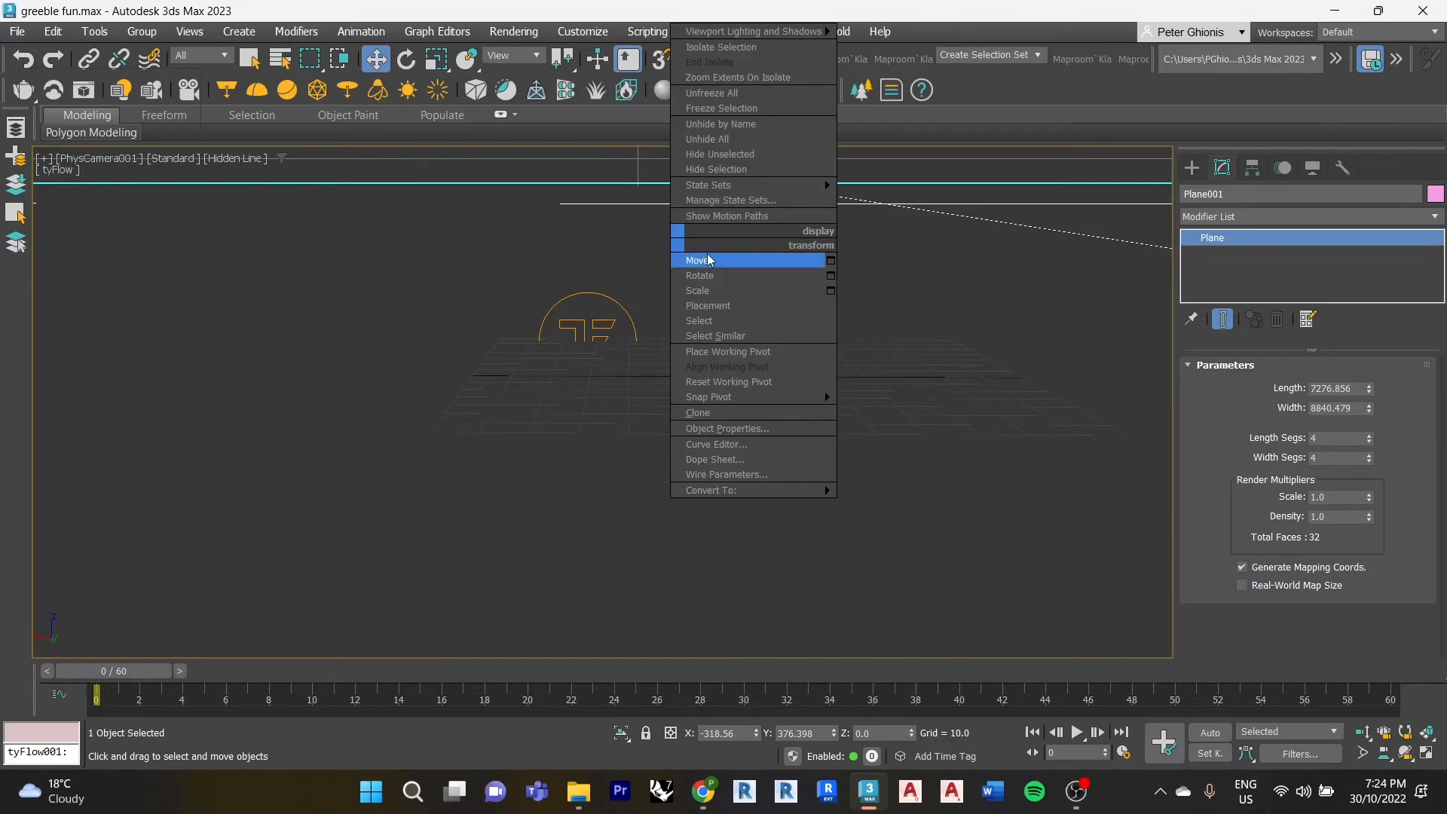
{"action": "left_click", "coordinate": [753, 98]}
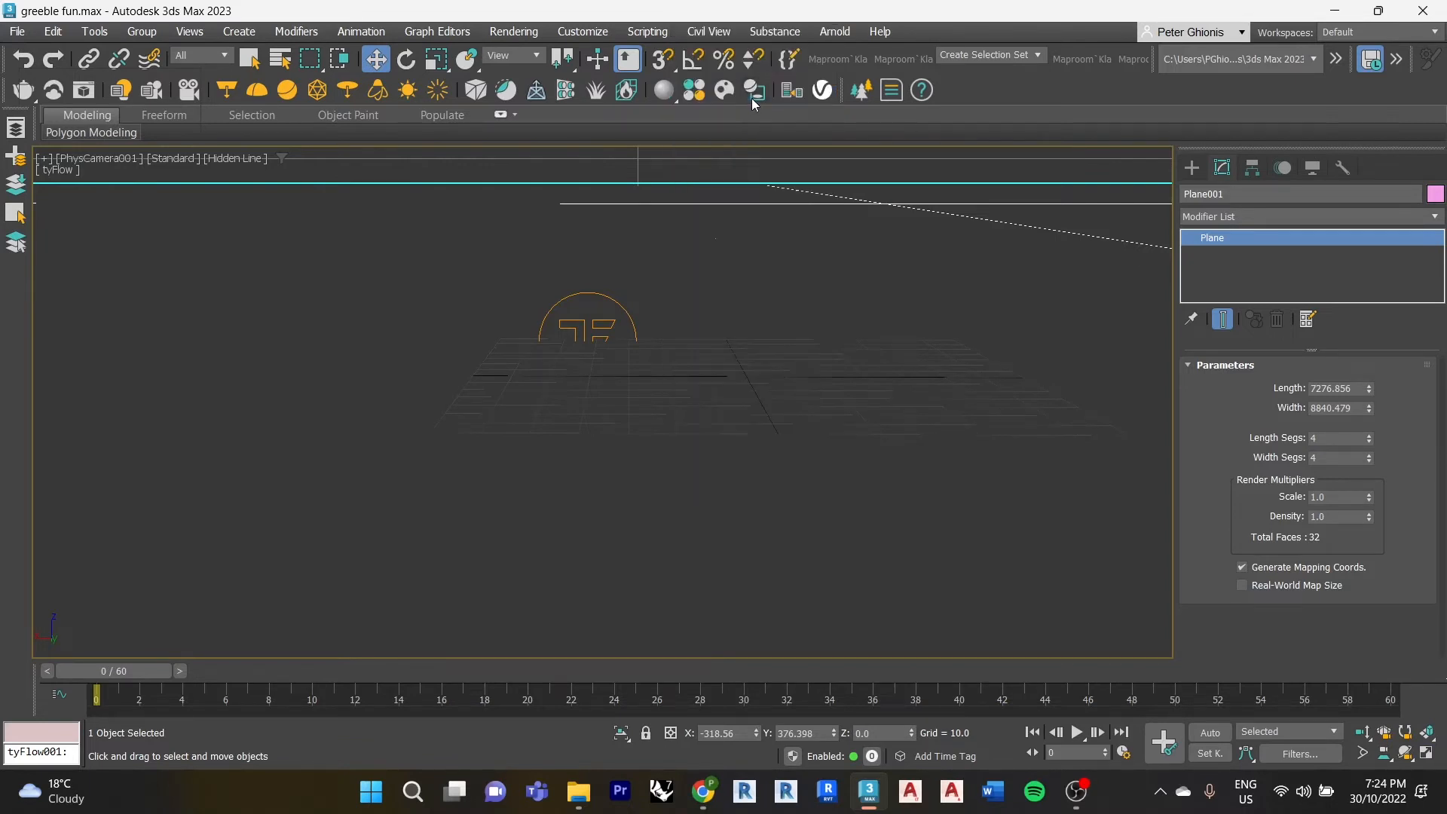
{"action": "right_click", "coordinate": [742, 195]}
{"action": "left_click", "coordinate": [788, 84]}
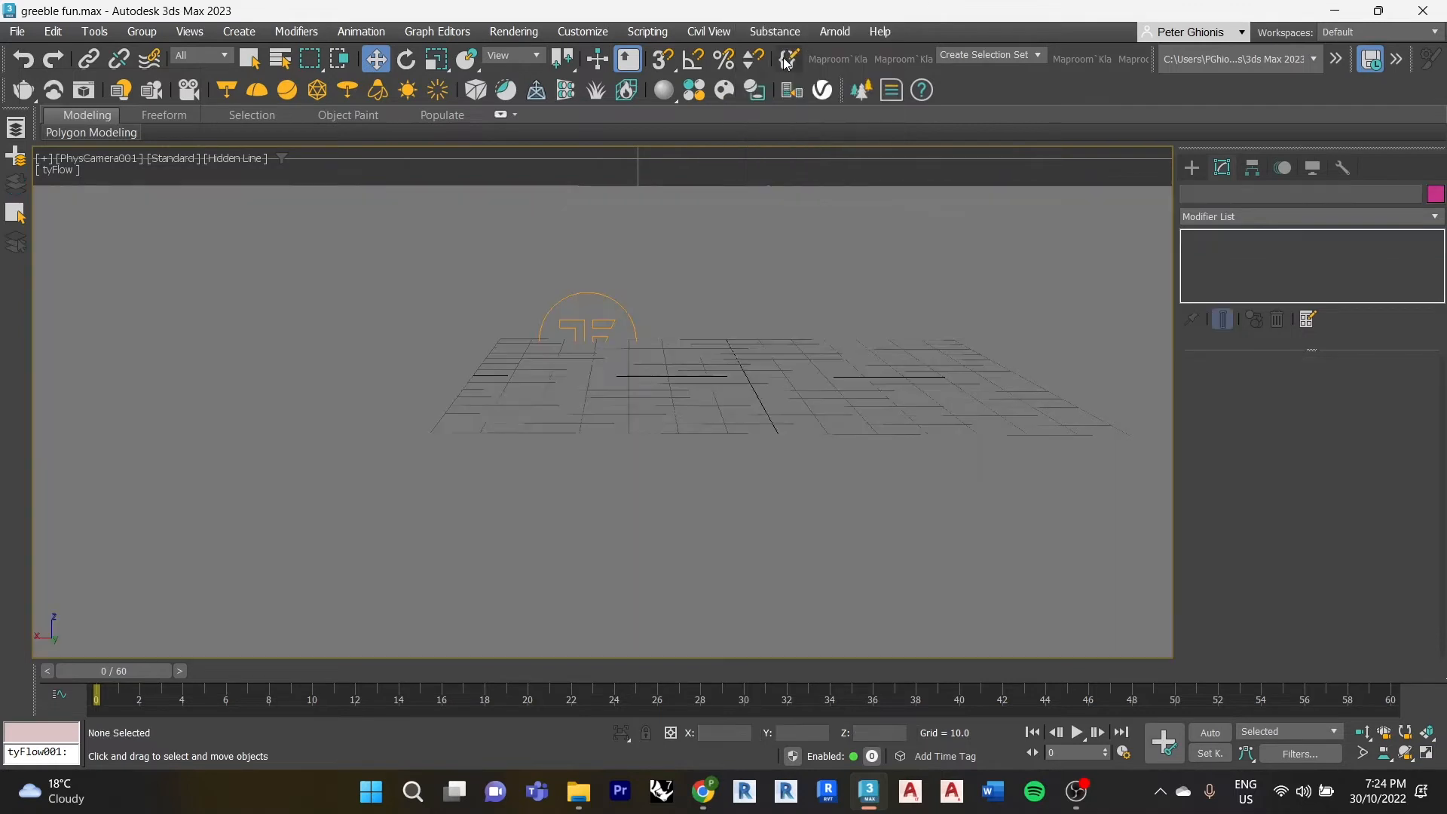
- Select Plane002 in the camera view and freeze it
{"action": "right_click", "coordinate": [644, 198]}
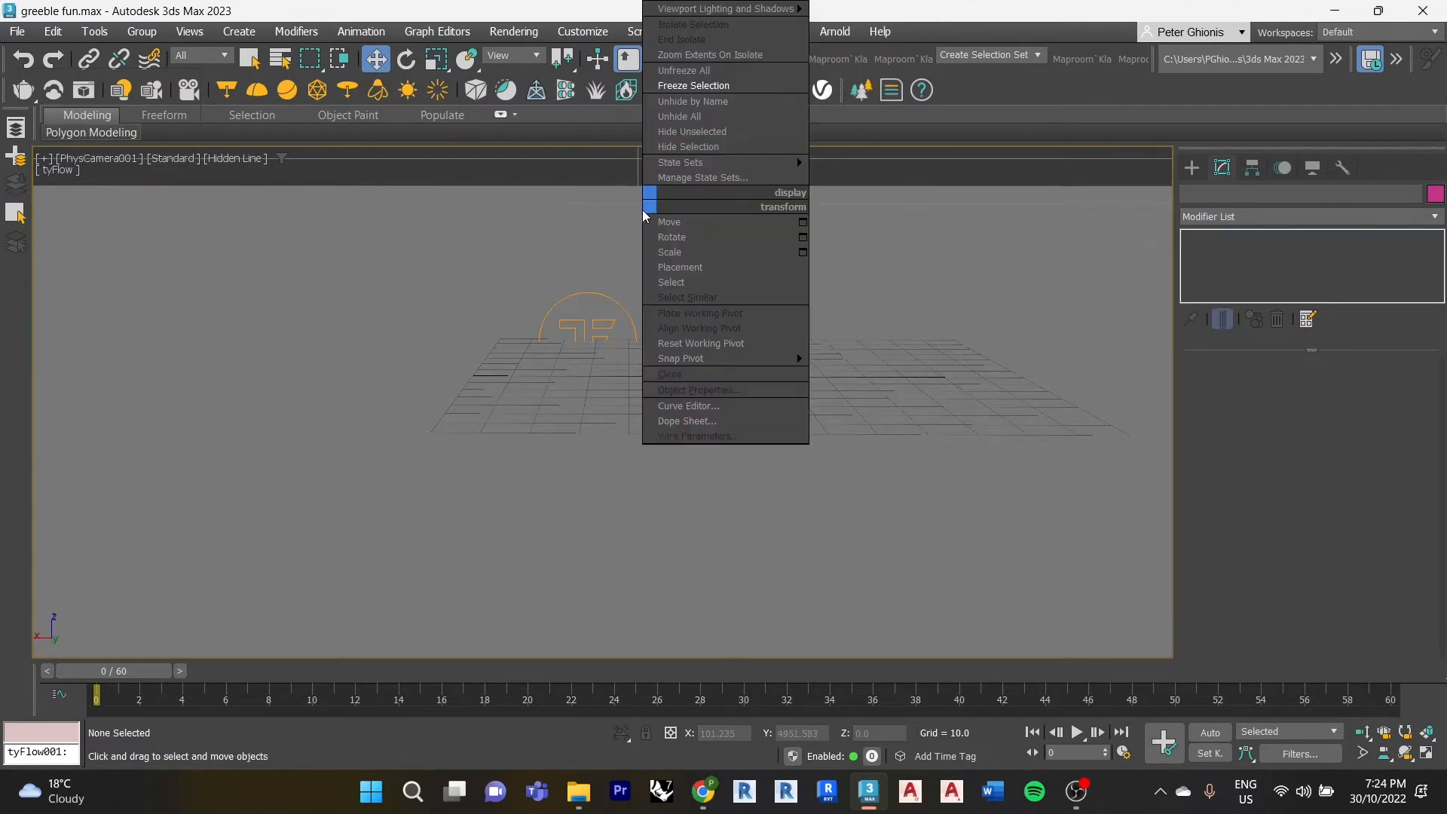
{"action": "left_click", "coordinate": [623, 159]}
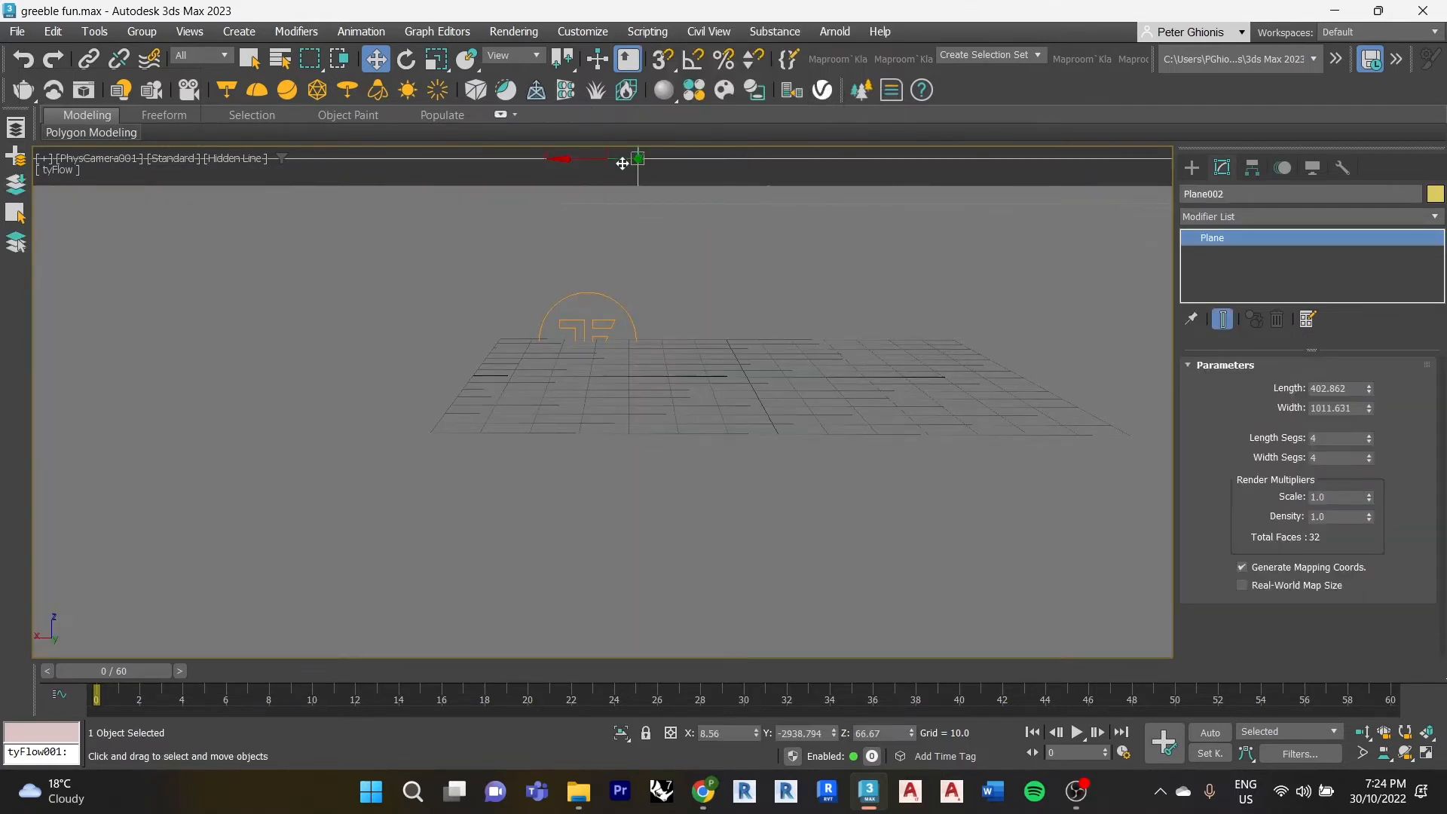
{"action": "right_click", "coordinate": [683, 222]}
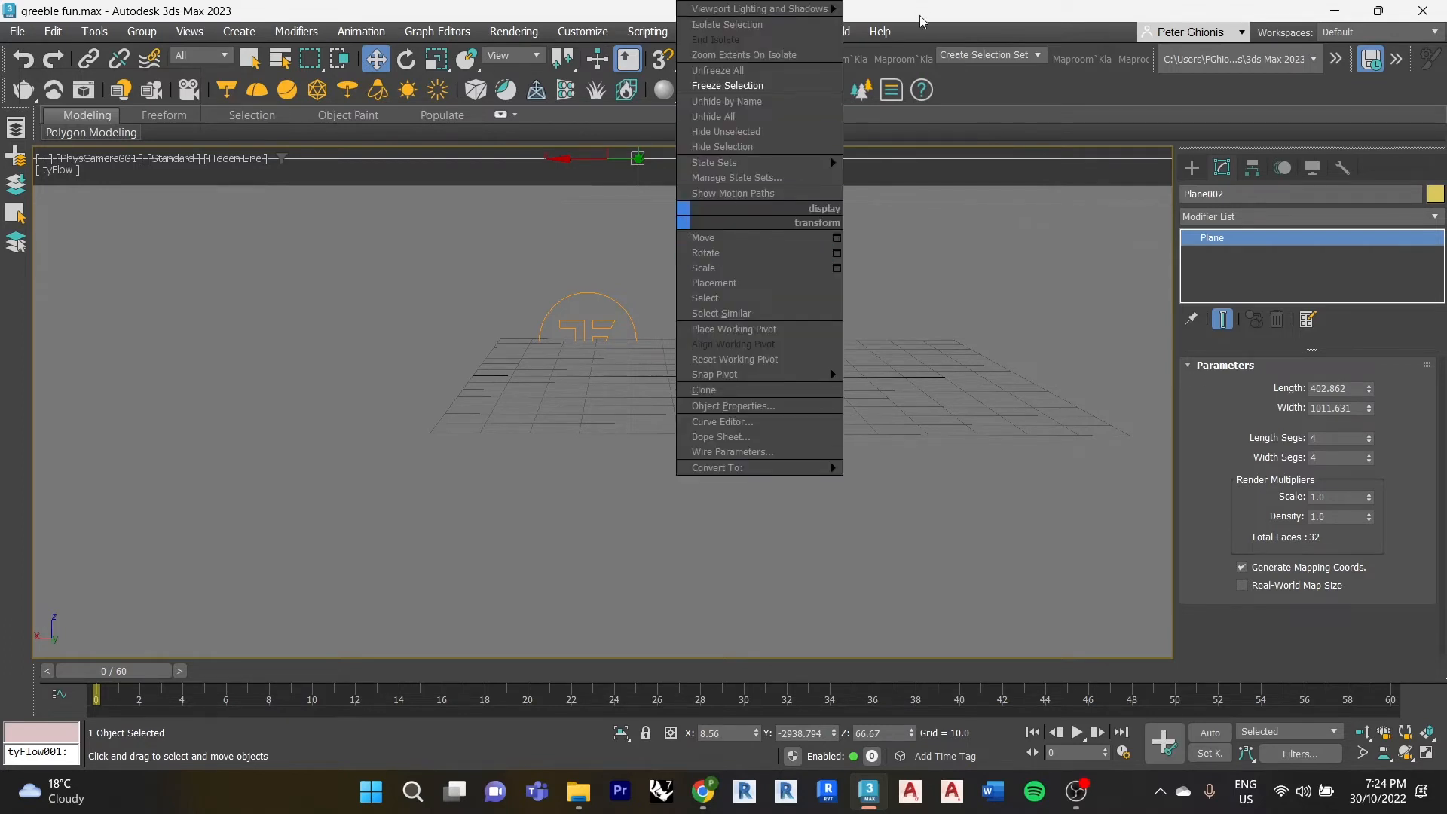
{"action": "left_click", "coordinate": [728, 86]}
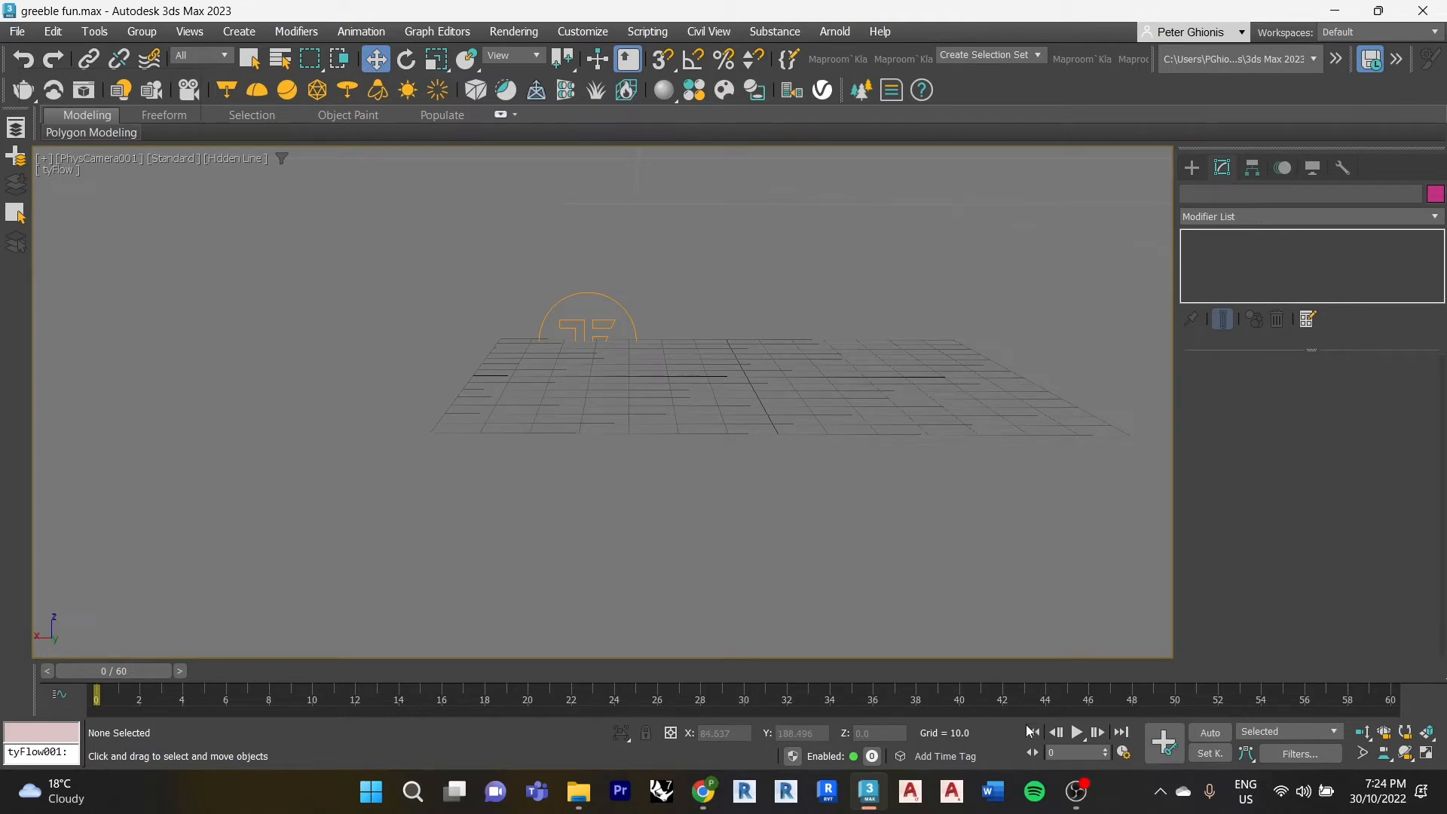
- Play the fracture simulation in the camera view, stop it and scrub the timeline to frame 37
{"action": "left_click", "coordinate": [1076, 732]}
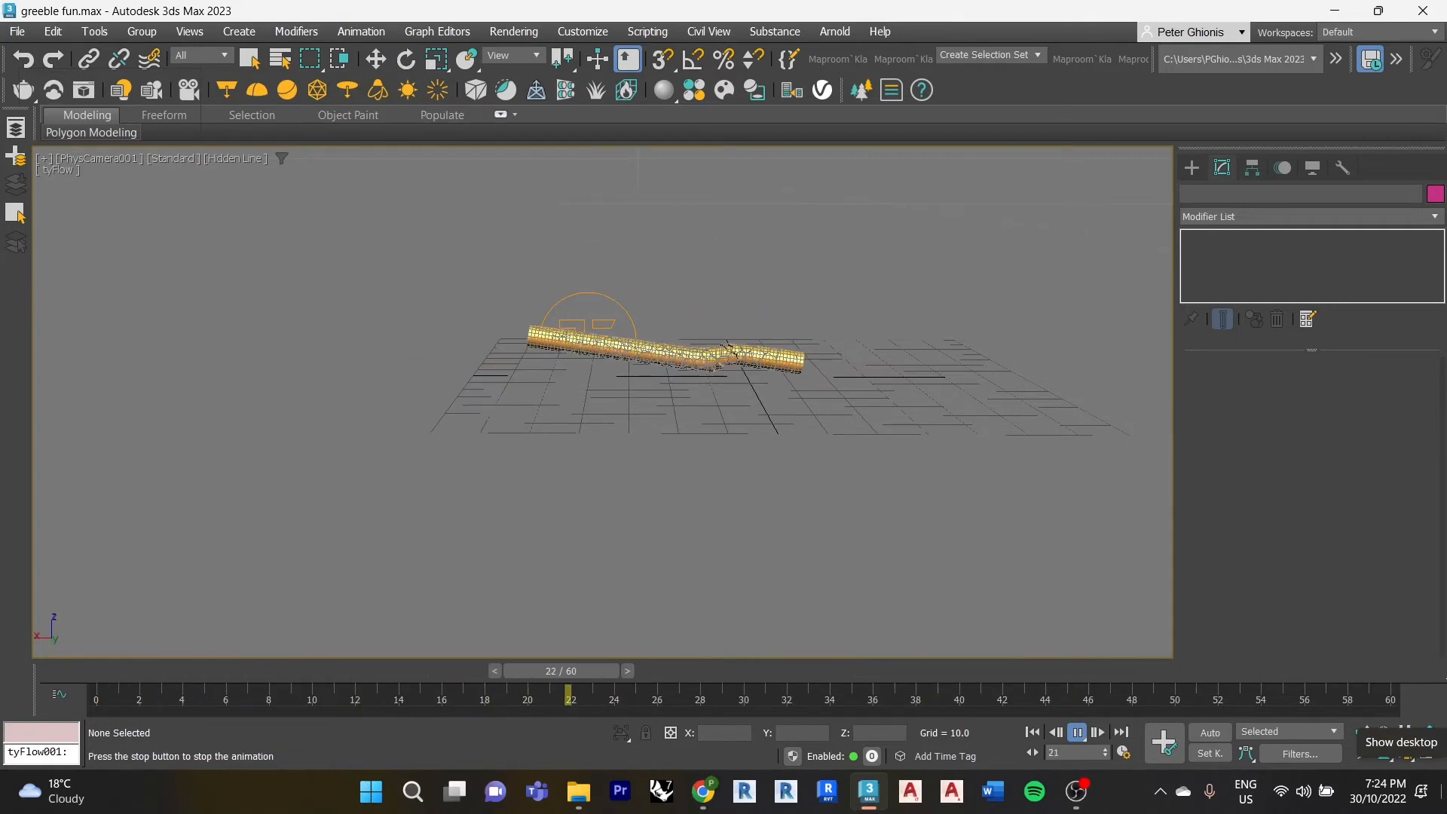
{"action": "left_click", "coordinate": [1077, 731]}
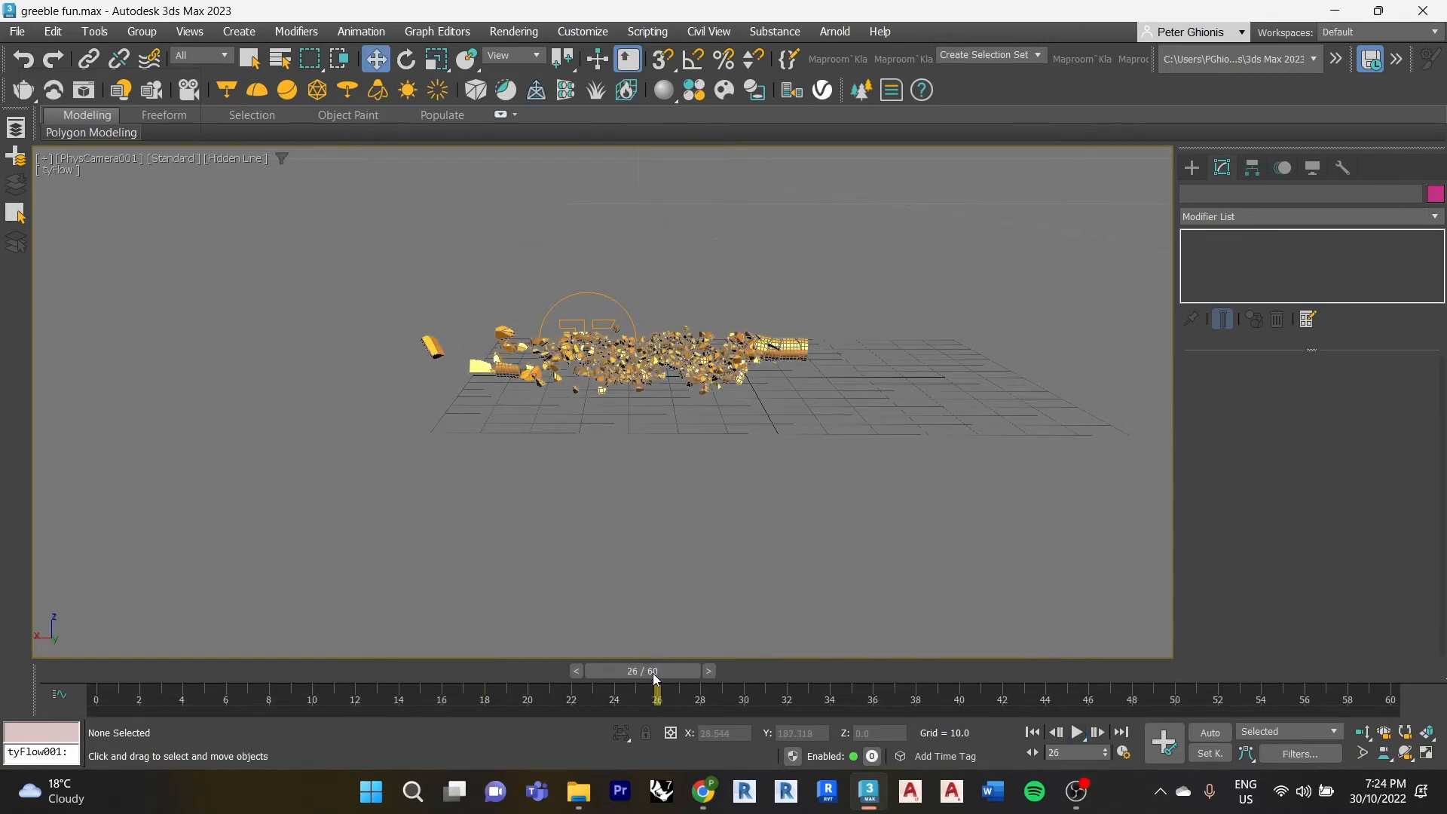
{"action": "left_click_drag", "start_coordinate": [653, 673], "coordinate": [901, 647]}
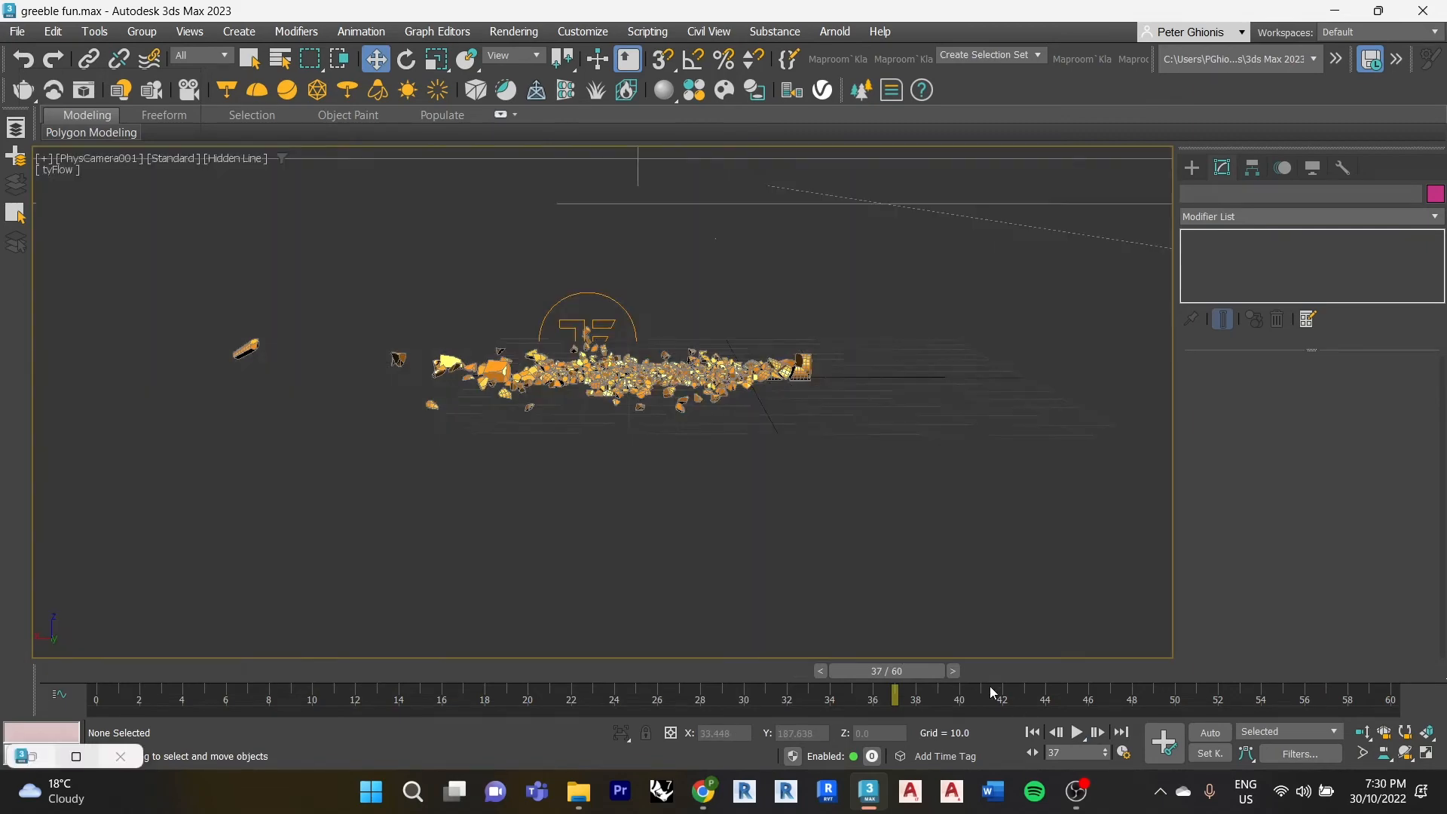
- Restore the Slate Material Editor beside the camera view and assign the pale green Car Paint material to the fractured pieces
{"action": "left_click", "coordinate": [75, 756]}
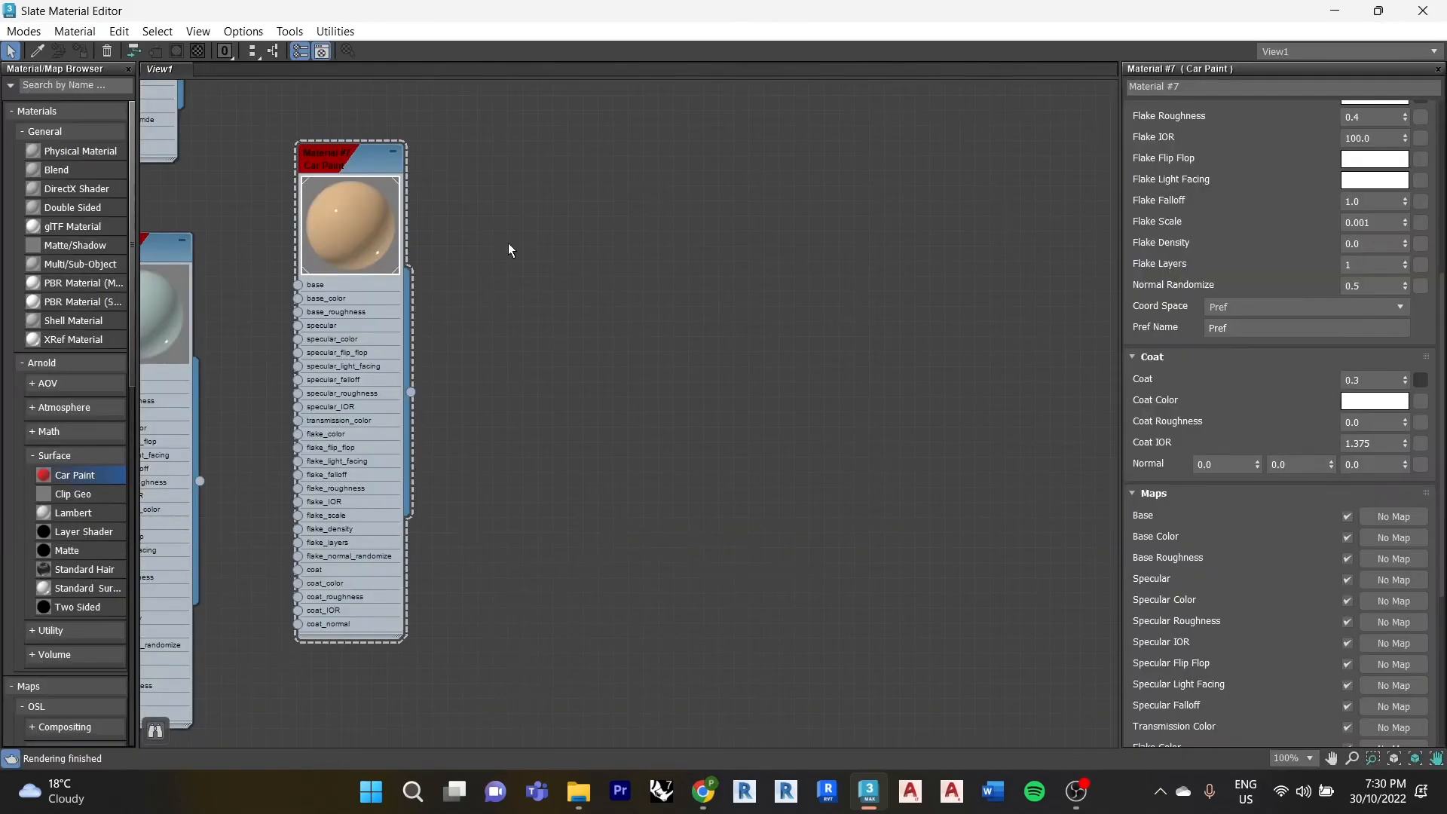
{"action": "left_click_drag", "start_coordinate": [447, 2], "coordinate": [805, 101]}
{"action": "scroll", "coordinate": [663, 379], "scroll_direction": "down", "scroll_amount": 2}
{"action": "middle_click_drag", "start_coordinate": [662, 378], "coordinate": [749, 279]}
{"action": "scroll", "coordinate": [670, 347], "scroll_direction": "up", "scroll_amount": 3}
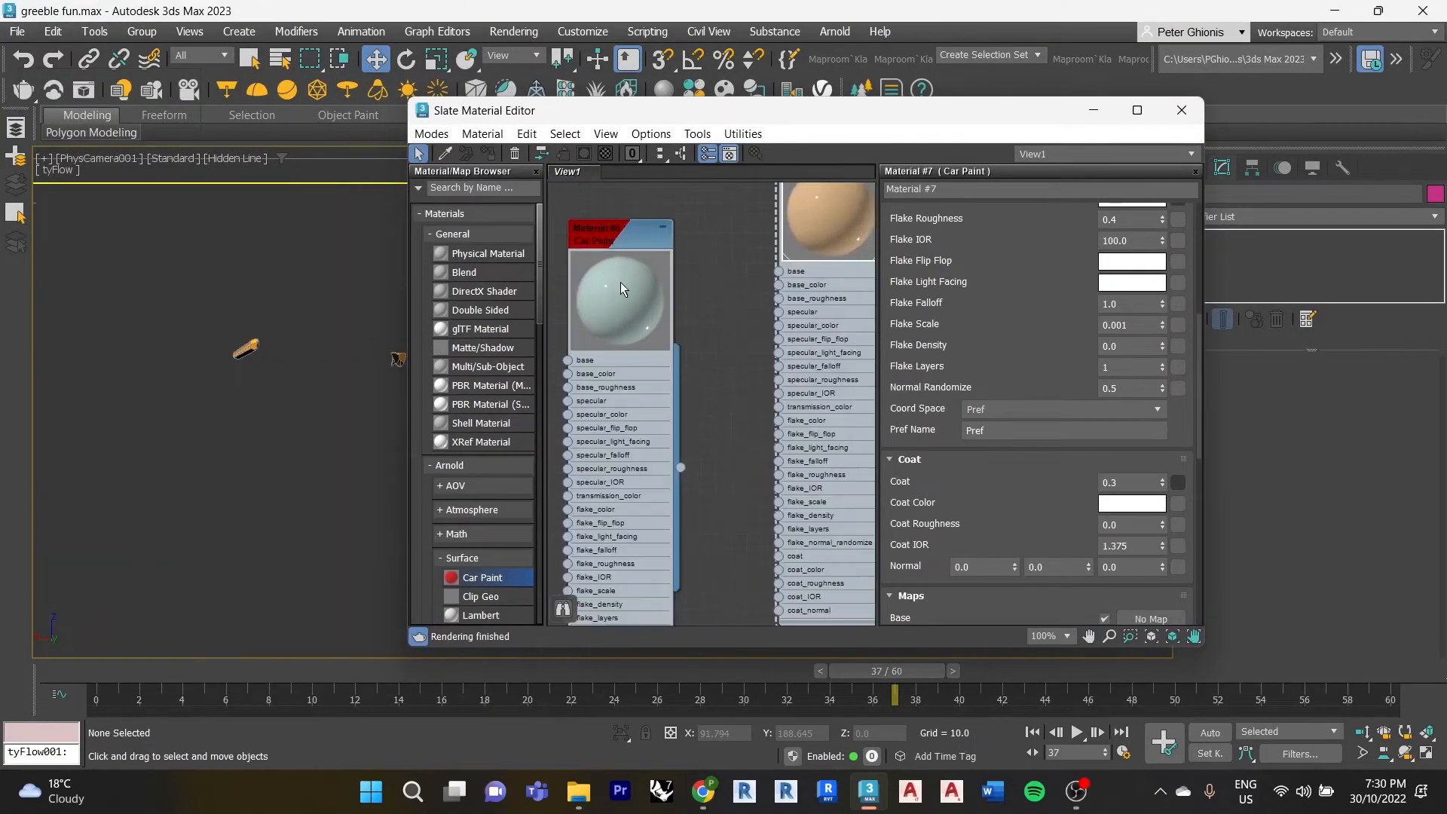
{"action": "left_click_drag", "start_coordinate": [678, 110], "coordinate": [976, 114]}
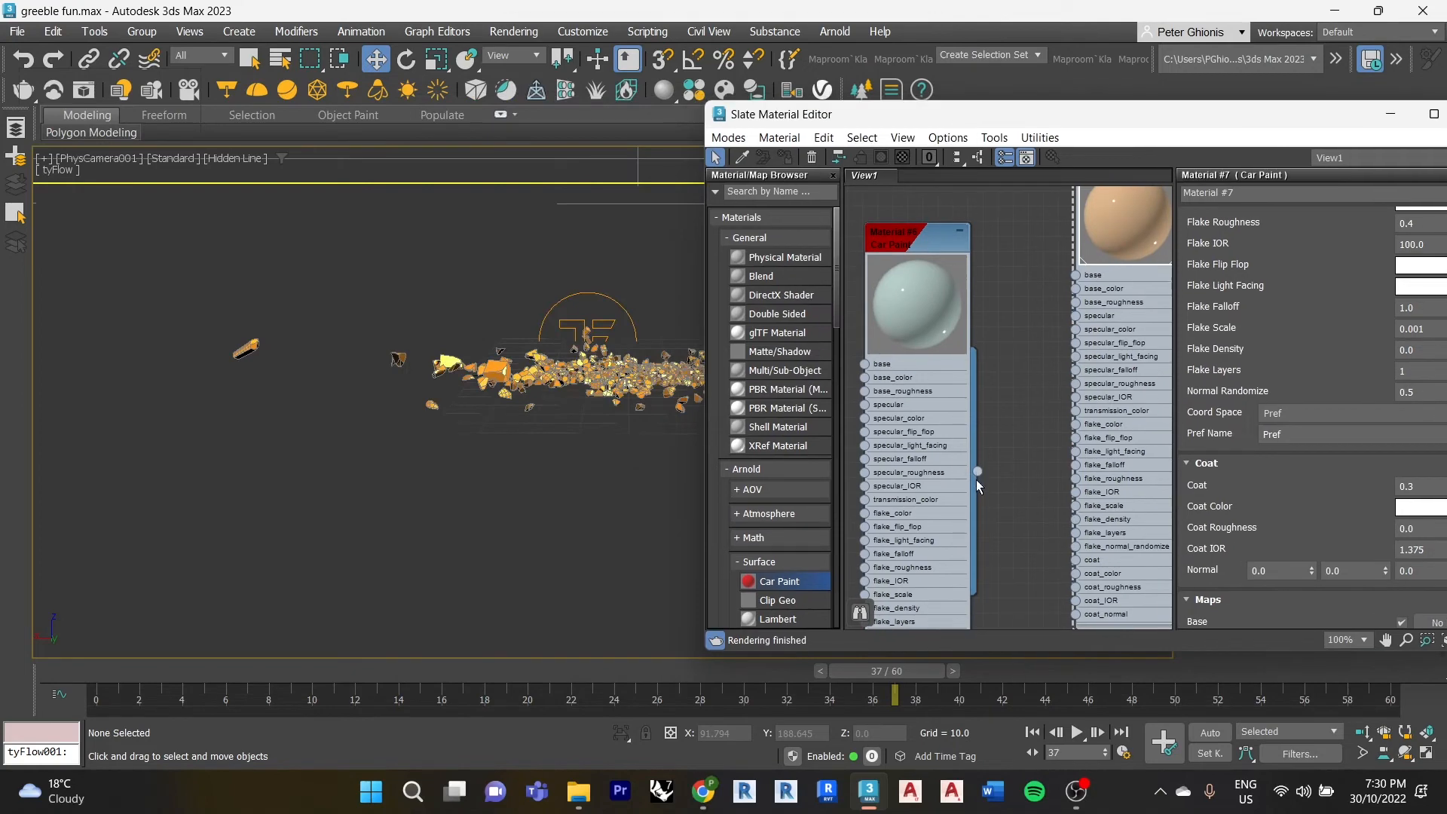
{"action": "left_click_drag", "start_coordinate": [978, 472], "coordinate": [607, 380]}
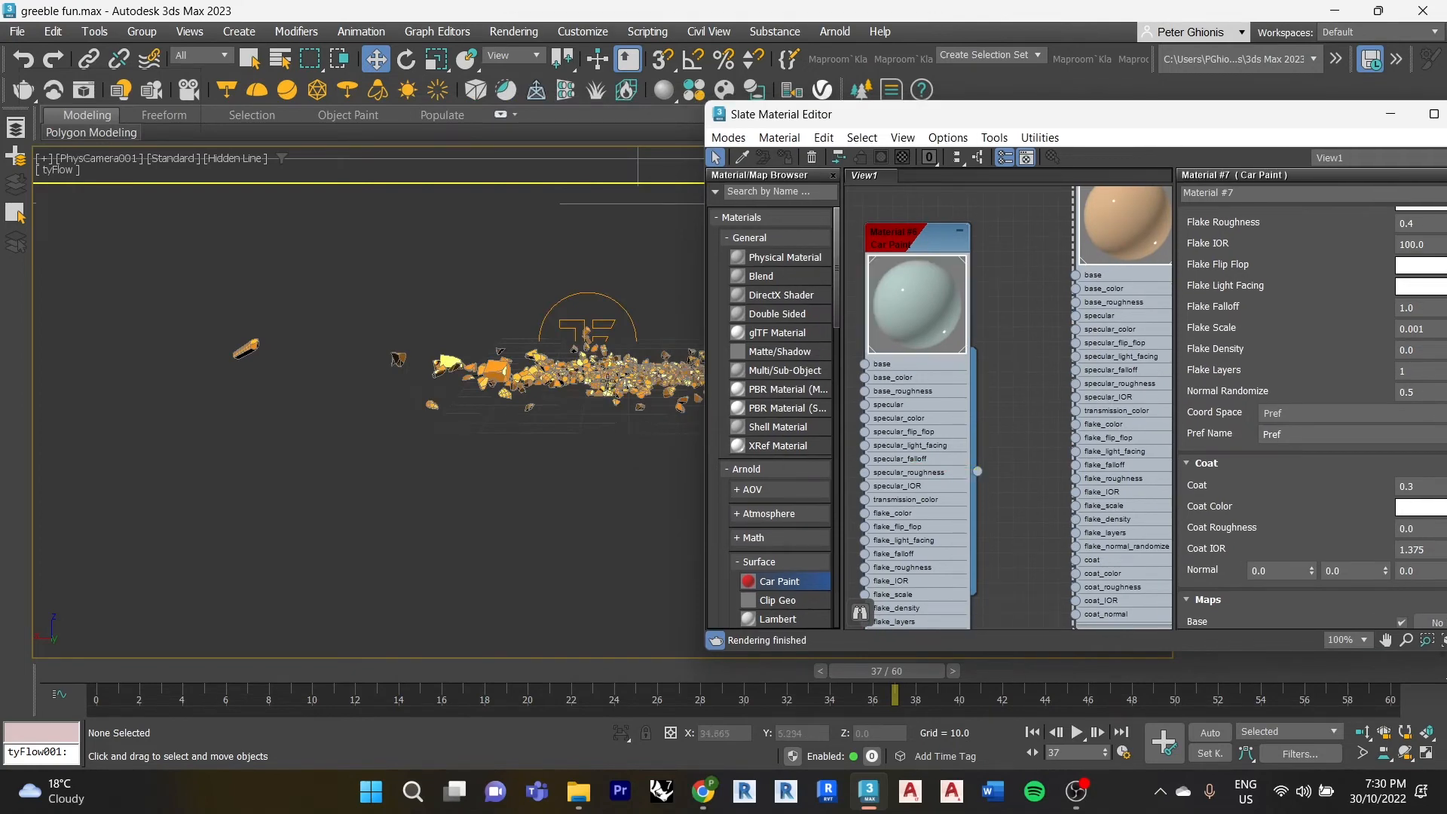
- Assign the tan Car Paint Material #7 to Plane001 and Plane002, then minimize the Slate Material Editor
{"action": "left_click_drag", "start_coordinate": [852, 122], "coordinate": [68, 128]}
{"action": "middle_click_drag", "start_coordinate": [287, 327], "coordinate": [102, 386]}
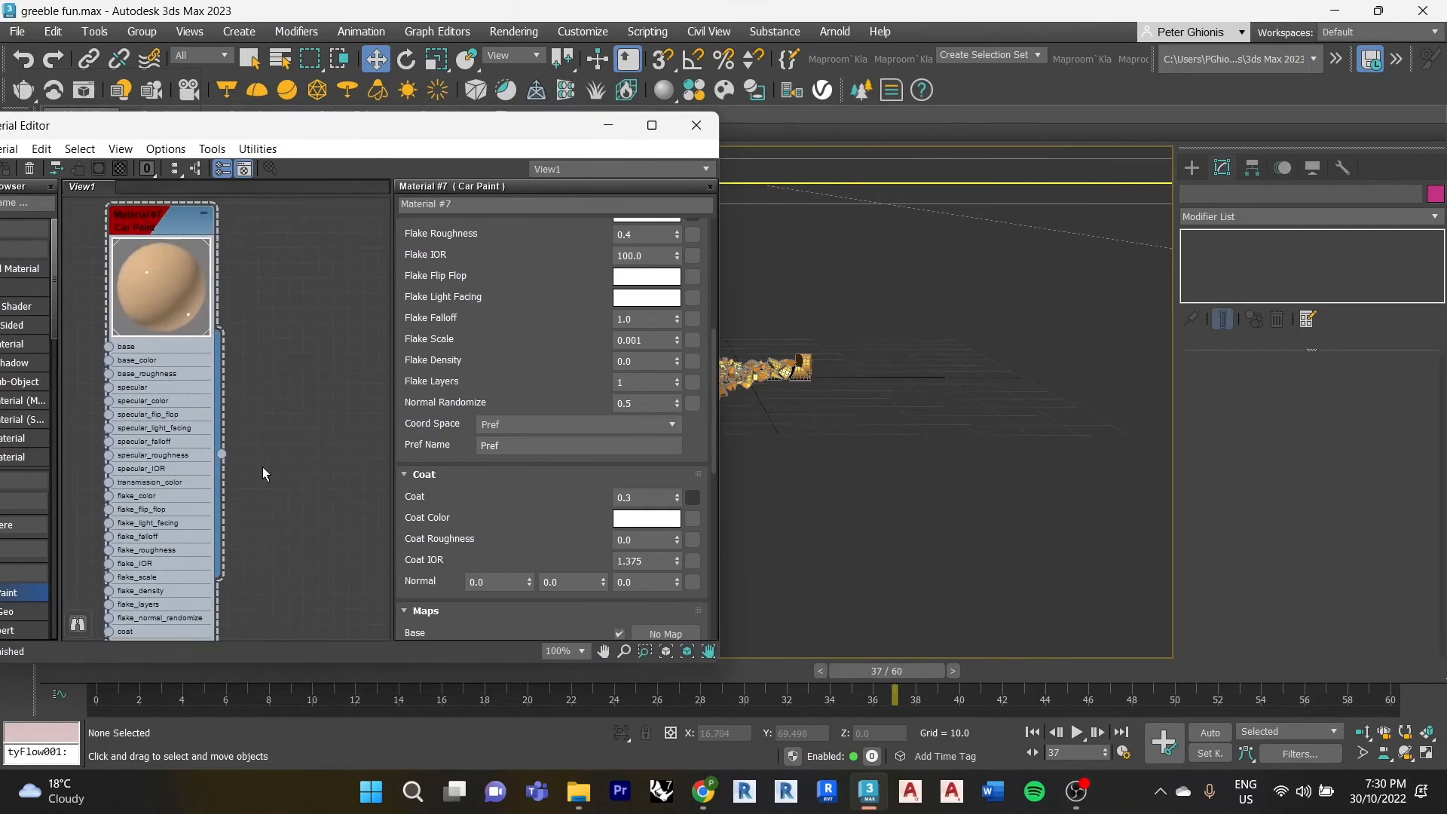
{"action": "left_click_drag", "start_coordinate": [228, 451], "coordinate": [844, 495]}
{"action": "left_click_drag", "start_coordinate": [260, 450], "coordinate": [795, 160]}
{"action": "left_click", "coordinate": [608, 125]}
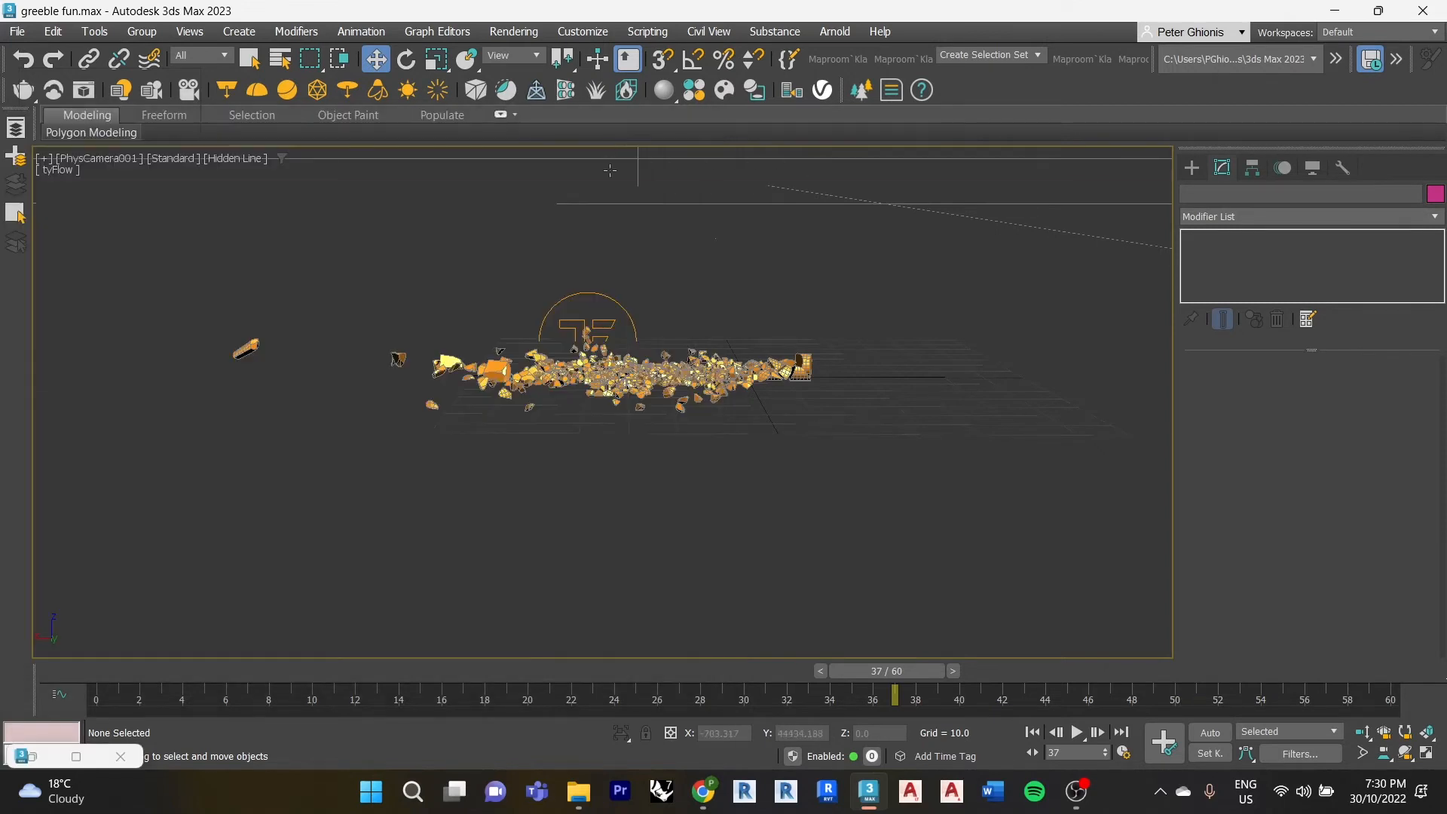
- Scrub the timeline to frame 45 and render that frame from the PhysCamera001 view
{"action": "left_click_drag", "start_coordinate": [875, 671], "coordinate": [1055, 693]}
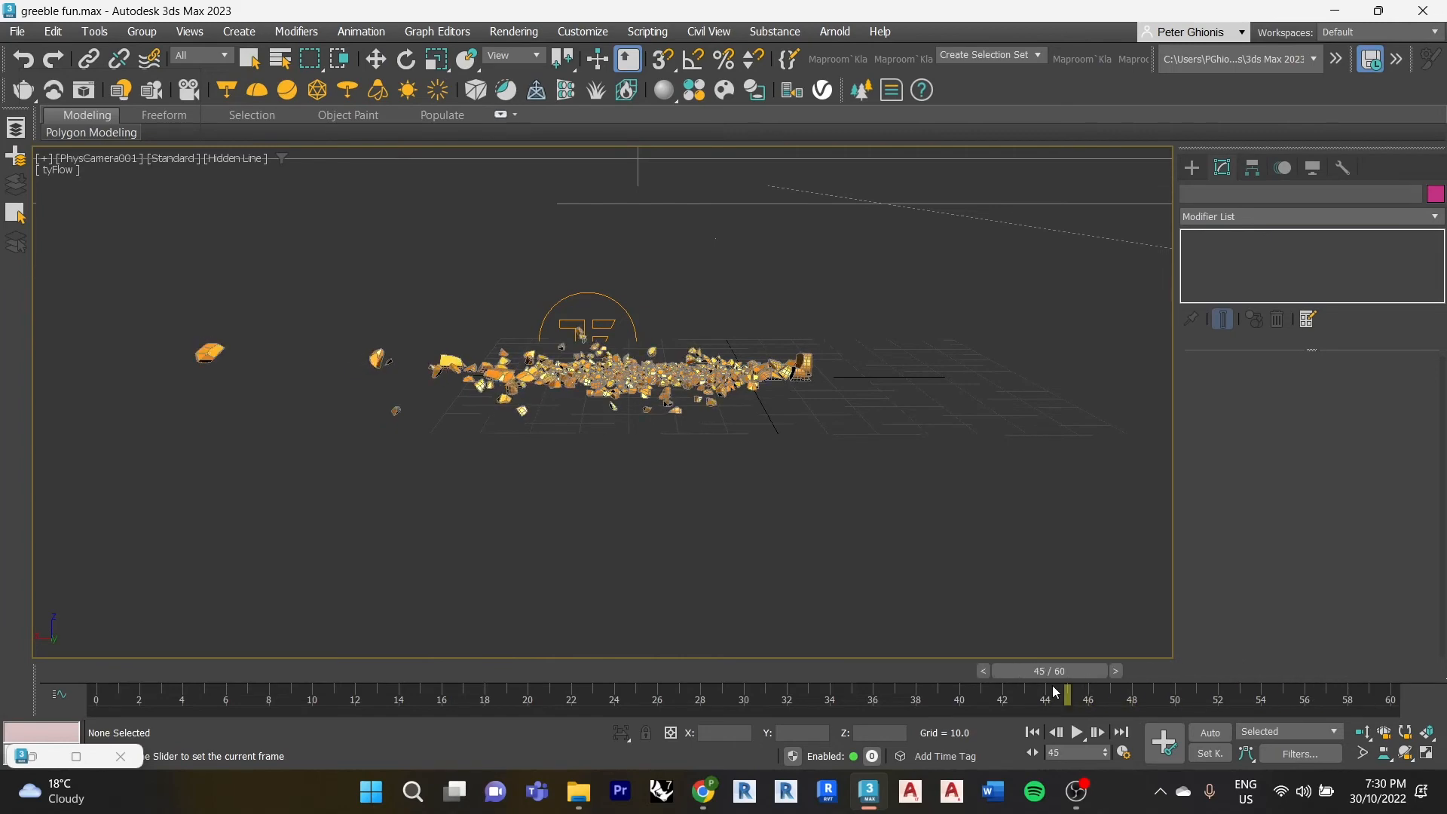
{"action": "key", "text": "w"}
{"action": "left_click", "coordinate": [514, 31]}
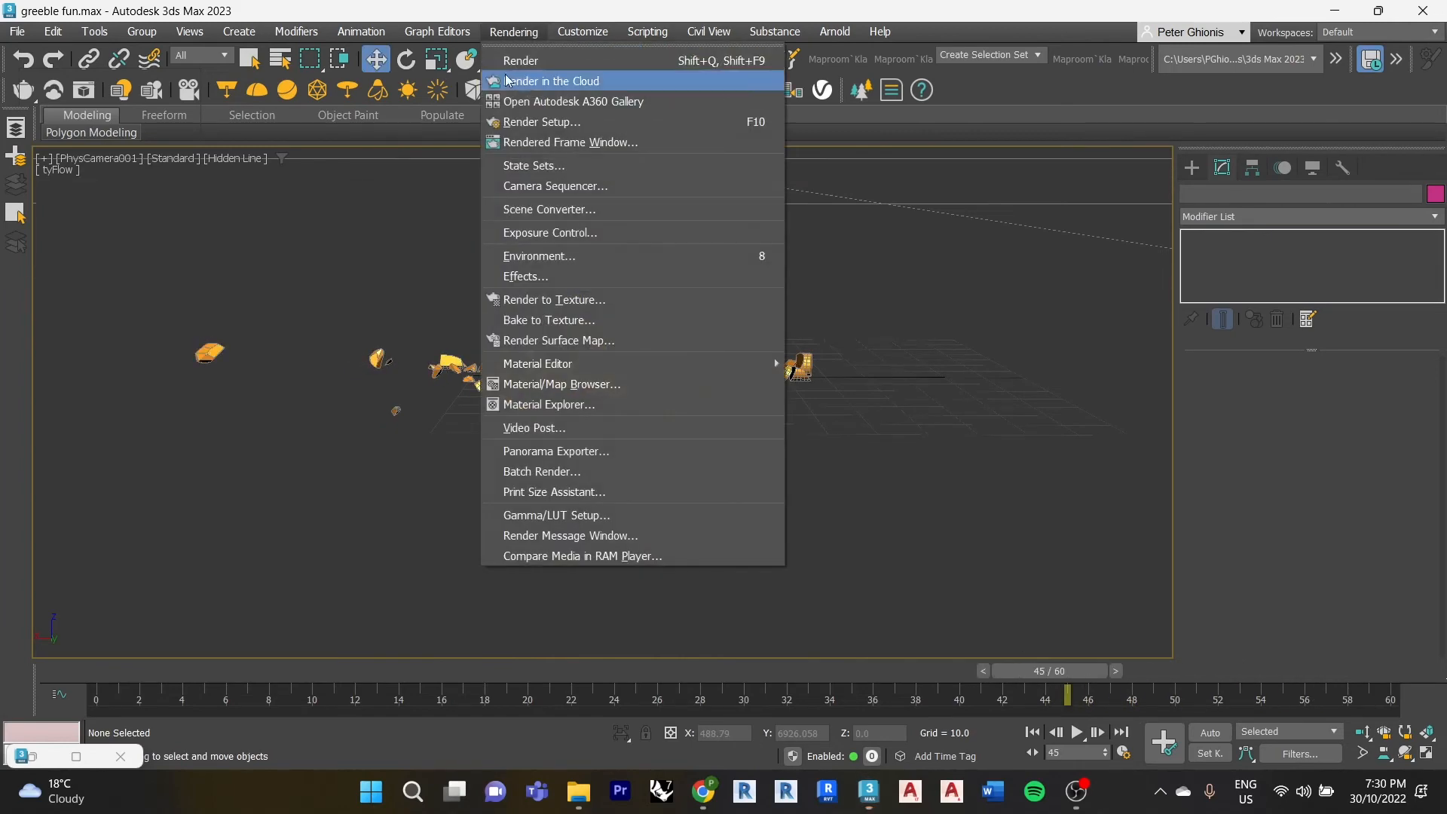
{"action": "left_click", "coordinate": [562, 60]}
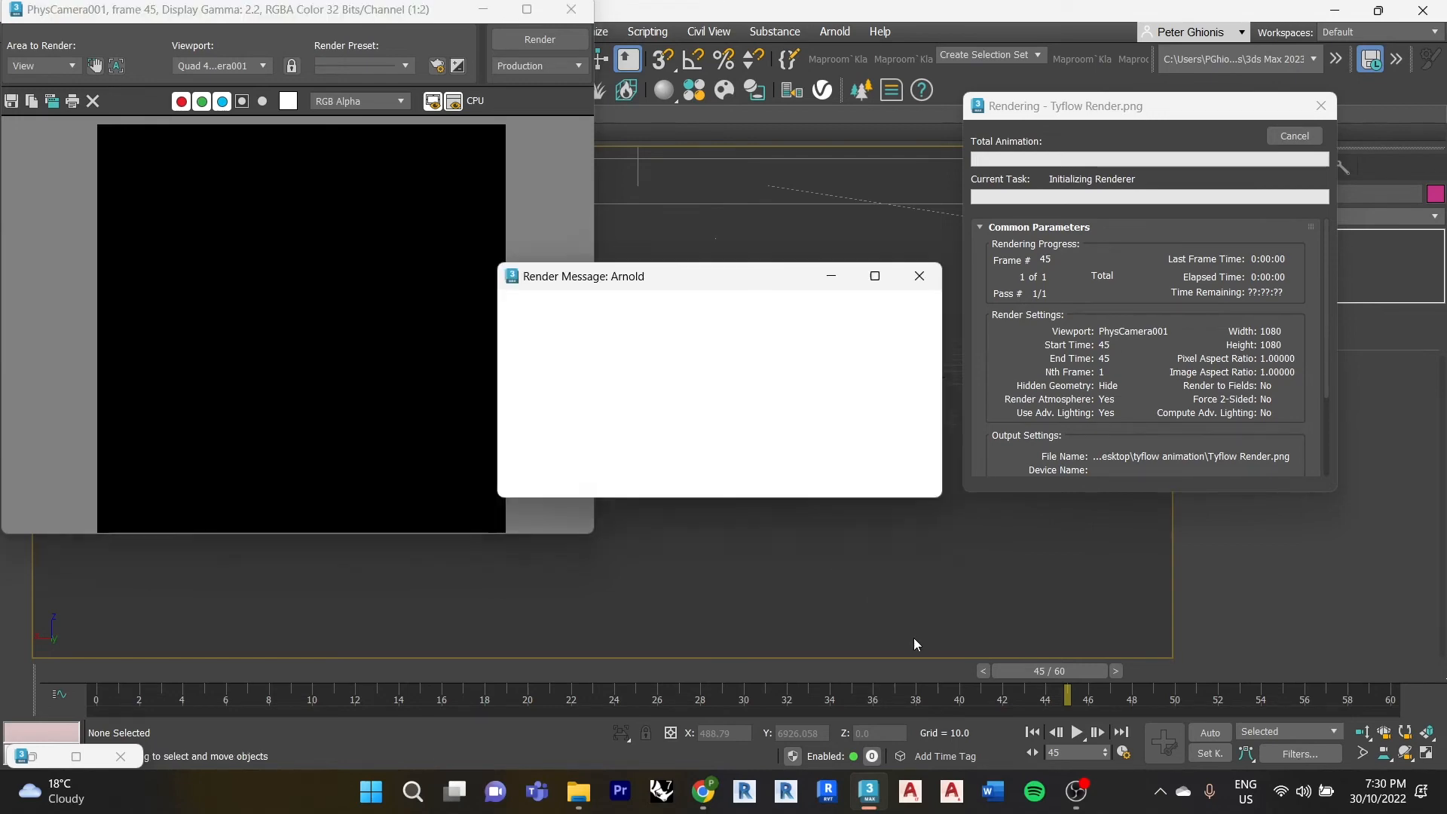
{"action": "mouse_move", "coordinate": [1077, 792]}
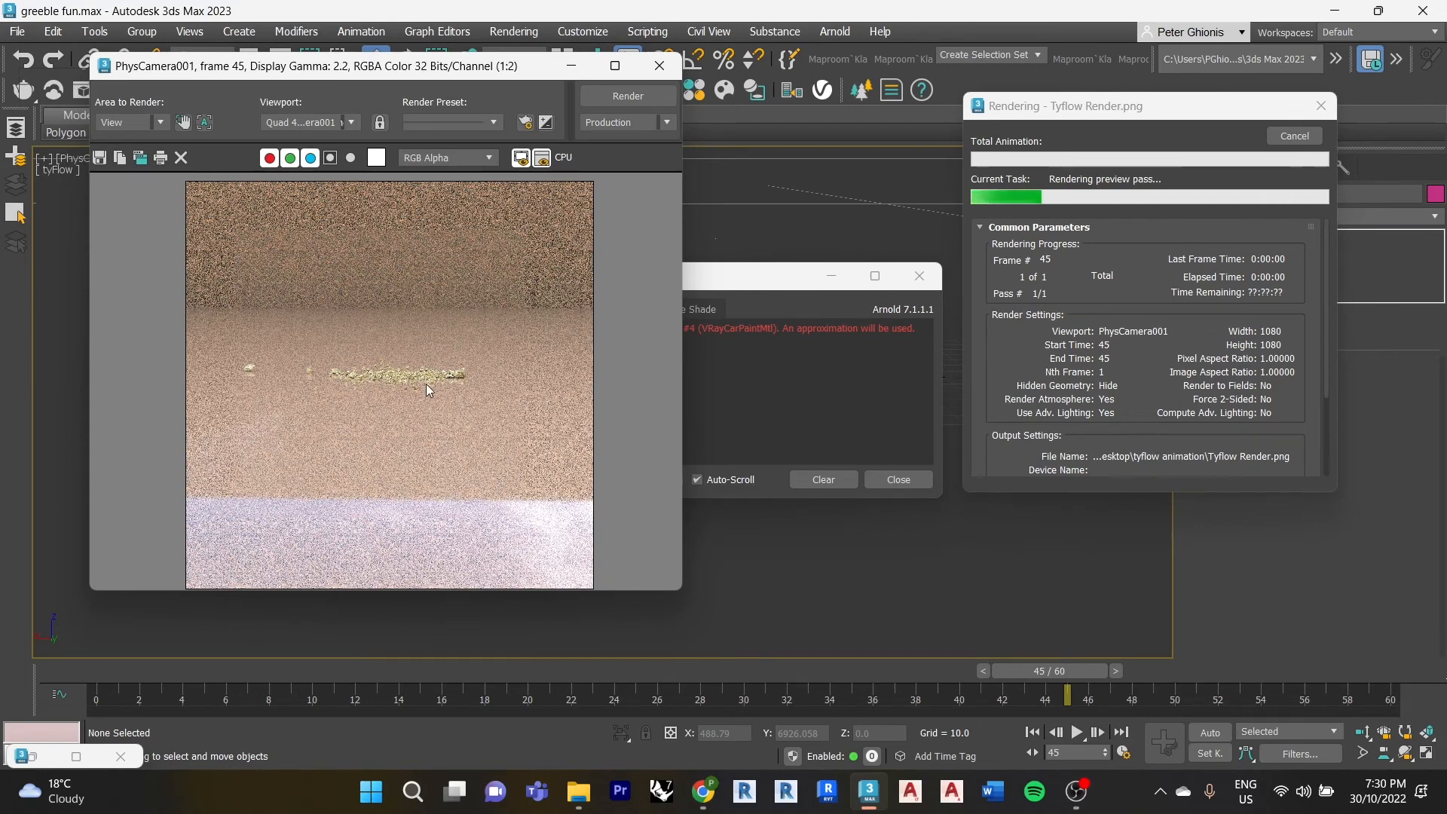
- Examine the scattered fragments in the frame 45 render up close and in the full frame while it renders
{"action": "scroll", "coordinate": [426, 383], "scroll_direction": "up", "scroll_amount": 2}
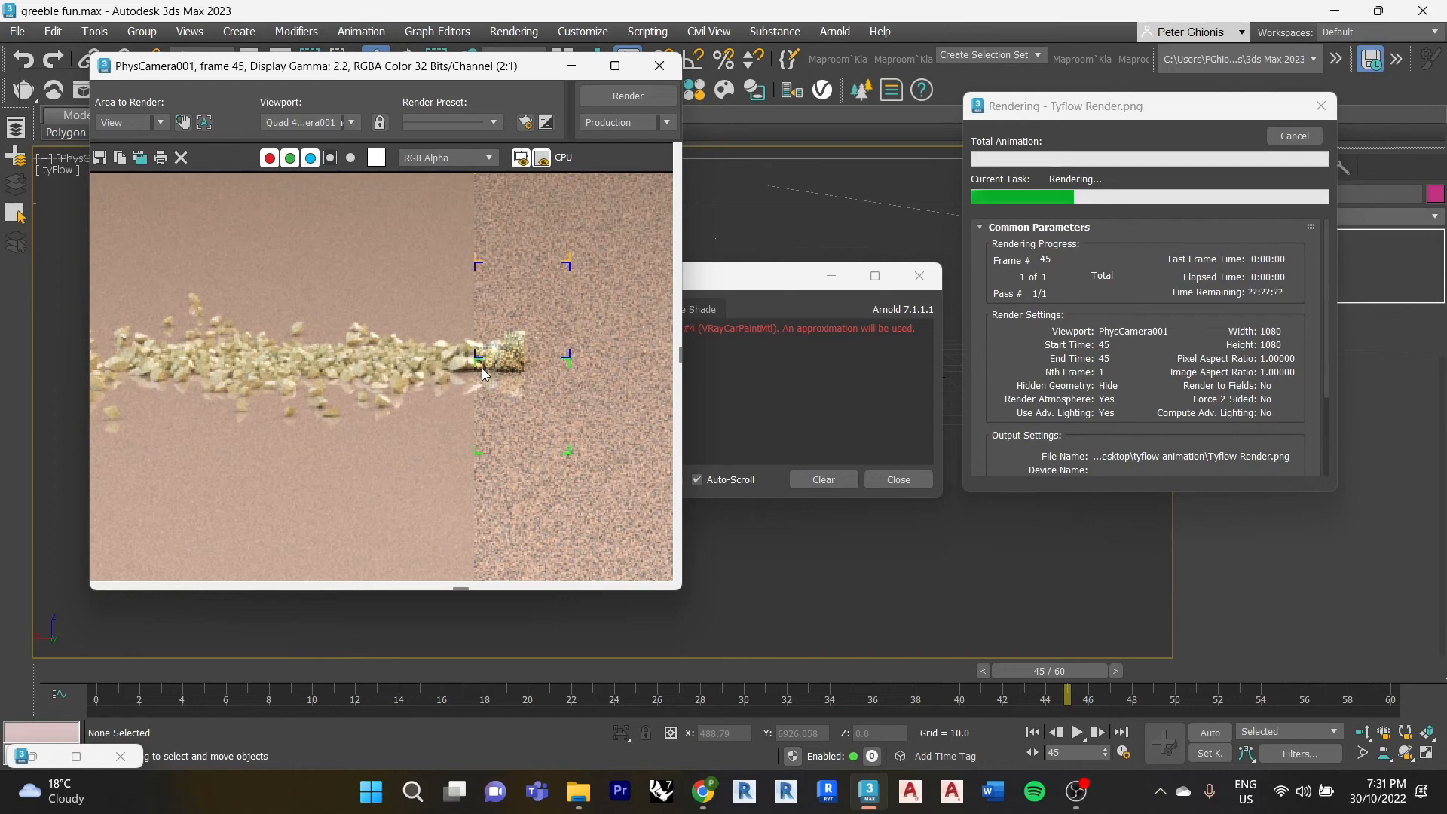
{"action": "scroll", "coordinate": [294, 366], "scroll_direction": "down", "scroll_amount": 1}
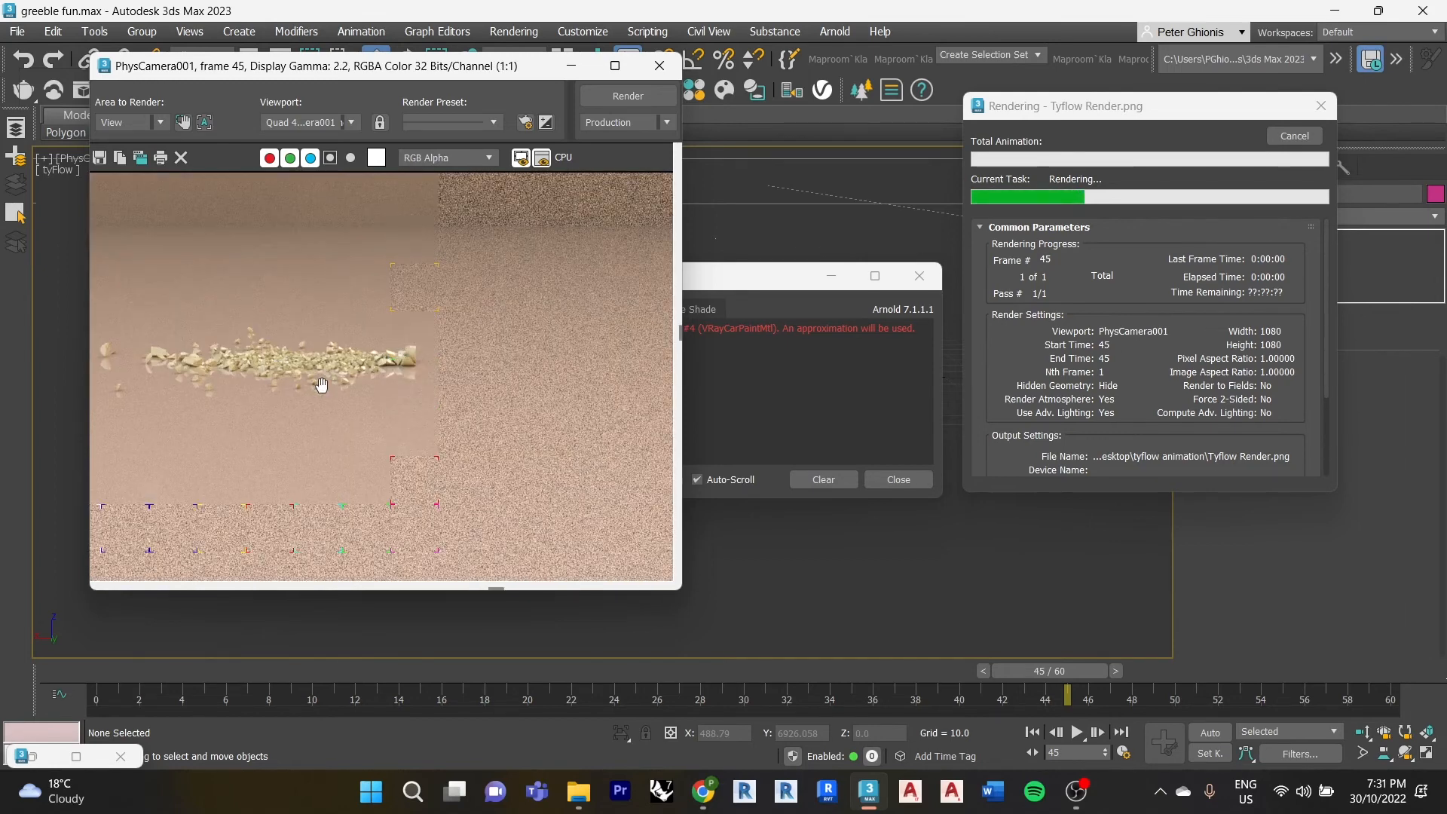
{"action": "scroll", "coordinate": [263, 376], "scroll_direction": "up", "scroll_amount": 1}
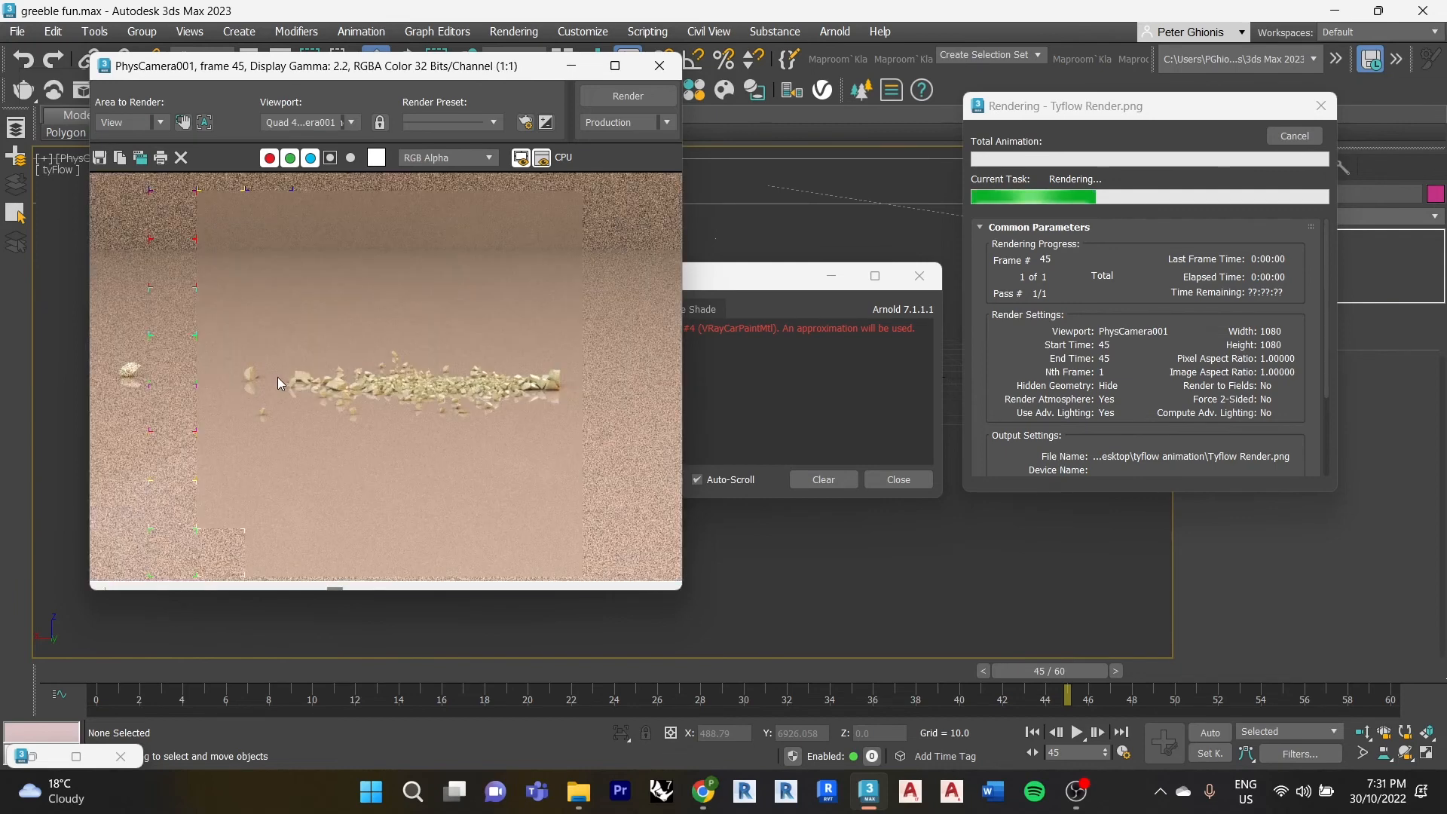
{"action": "middle_click_drag", "start_coordinate": [577, 413], "coordinate": [362, 417]}
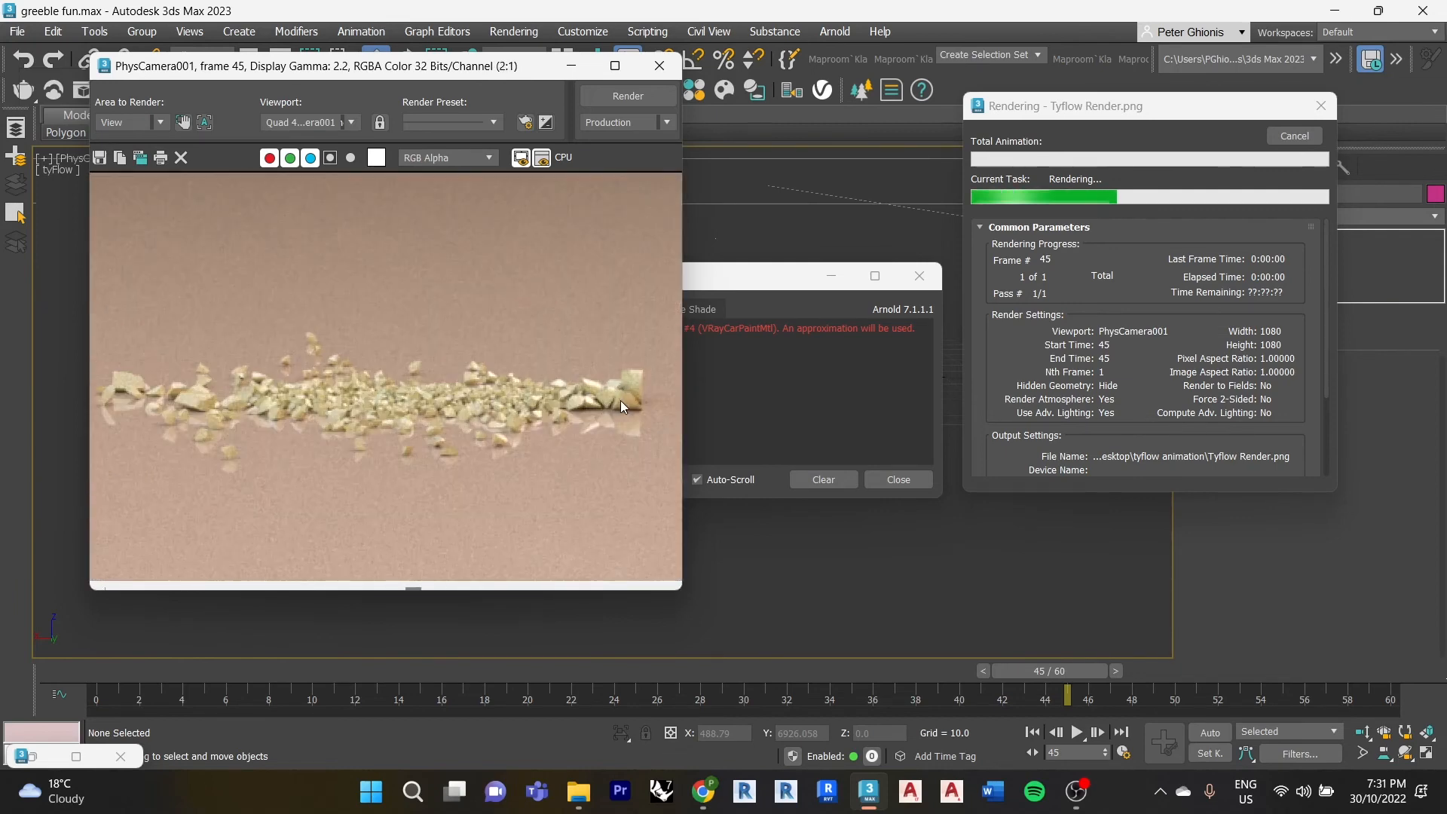
{"action": "scroll", "coordinate": [493, 423], "scroll_direction": "down", "scroll_amount": 2}
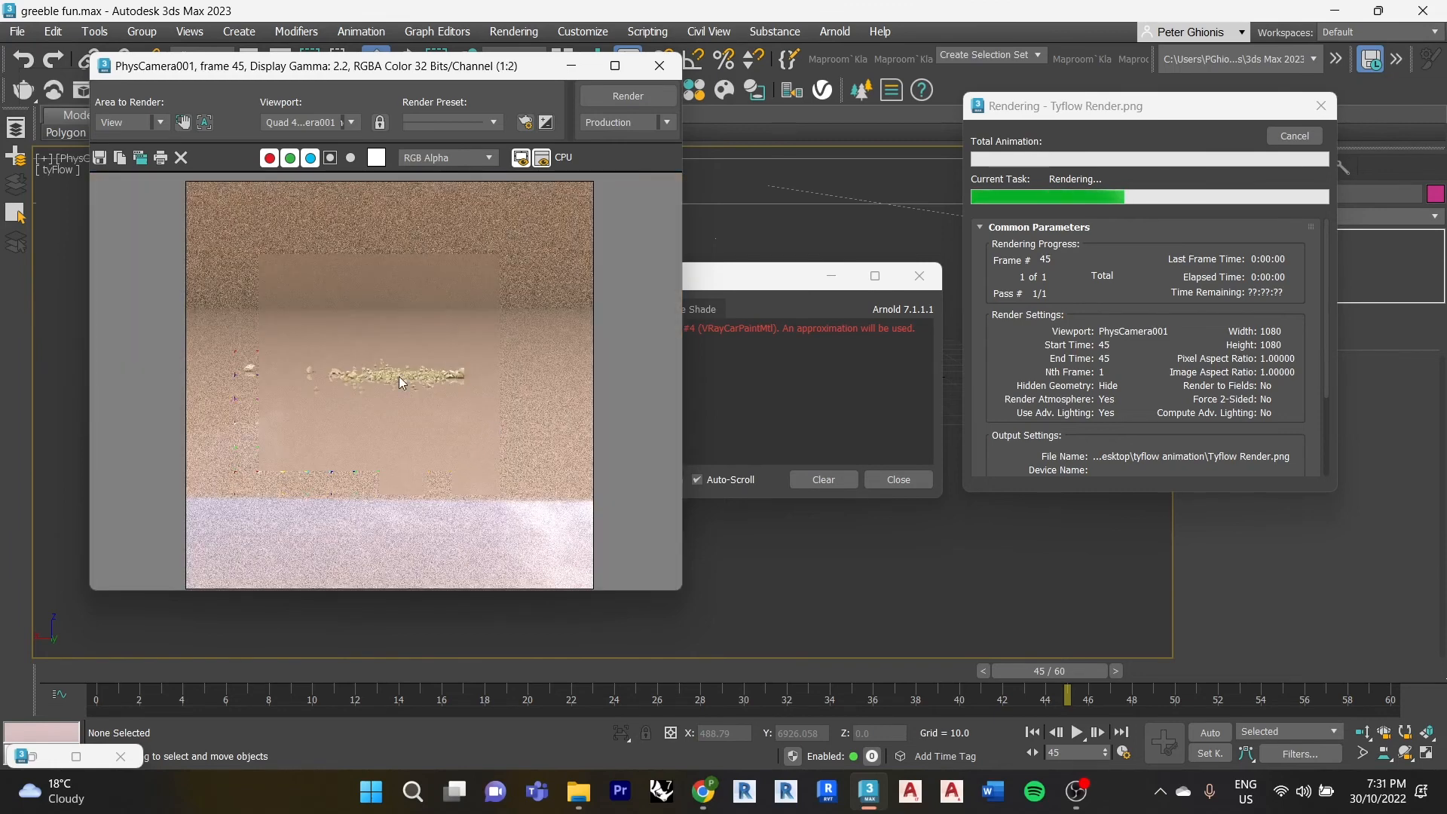
{"action": "scroll", "coordinate": [400, 377], "scroll_direction": "up", "scroll_amount": 1}
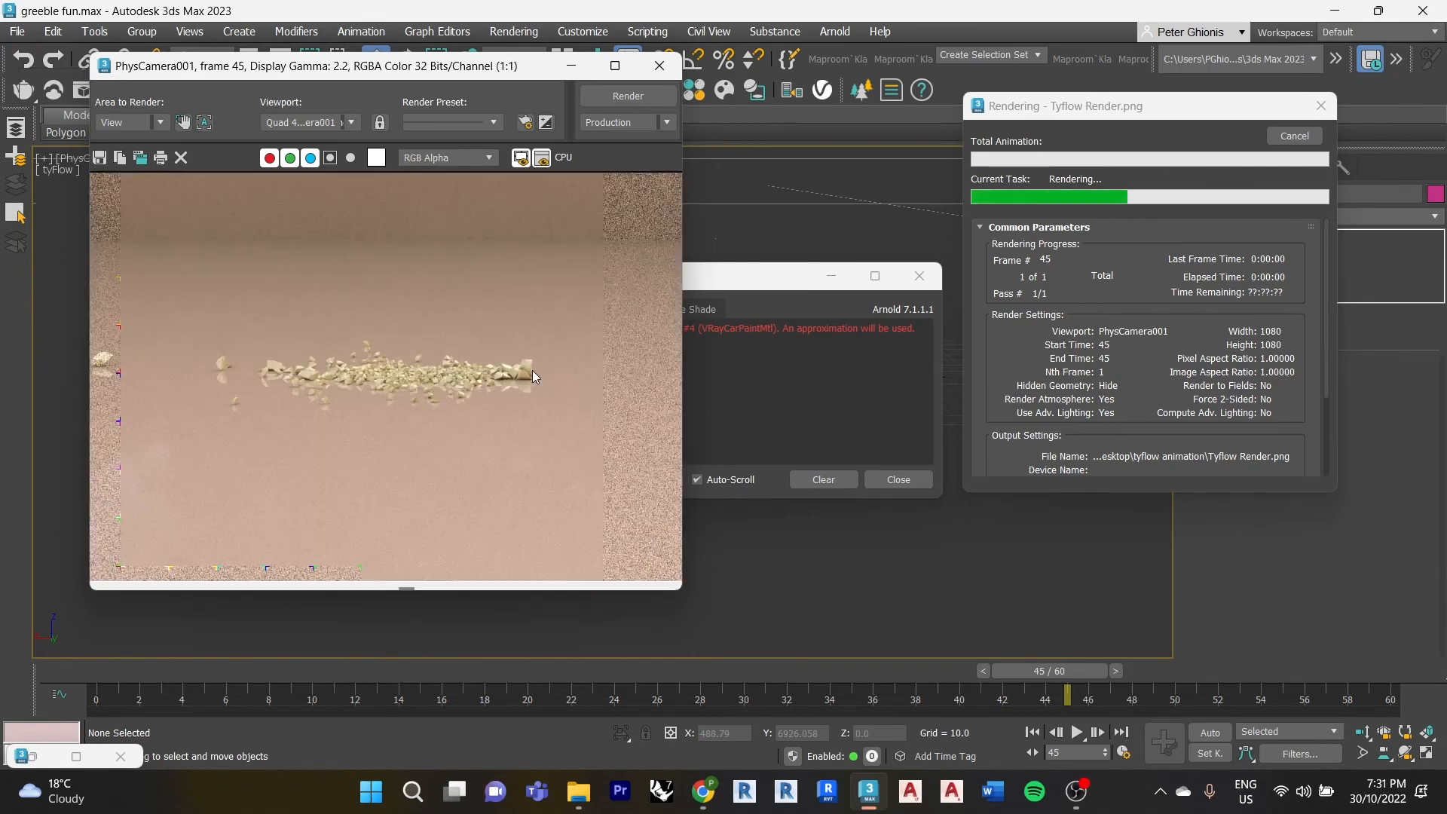
{"action": "scroll", "coordinate": [531, 374], "scroll_direction": "down", "scroll_amount": 1}
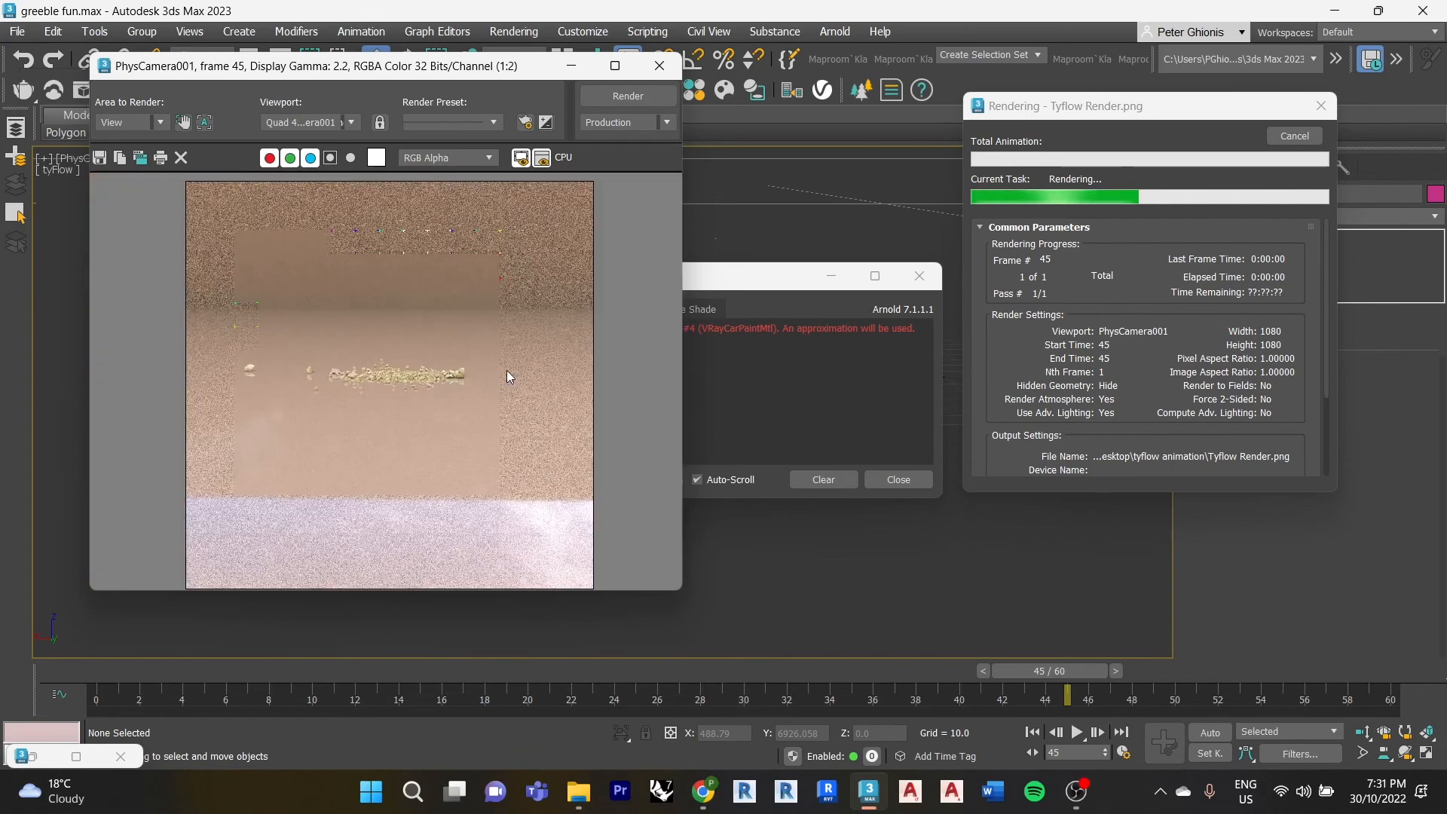